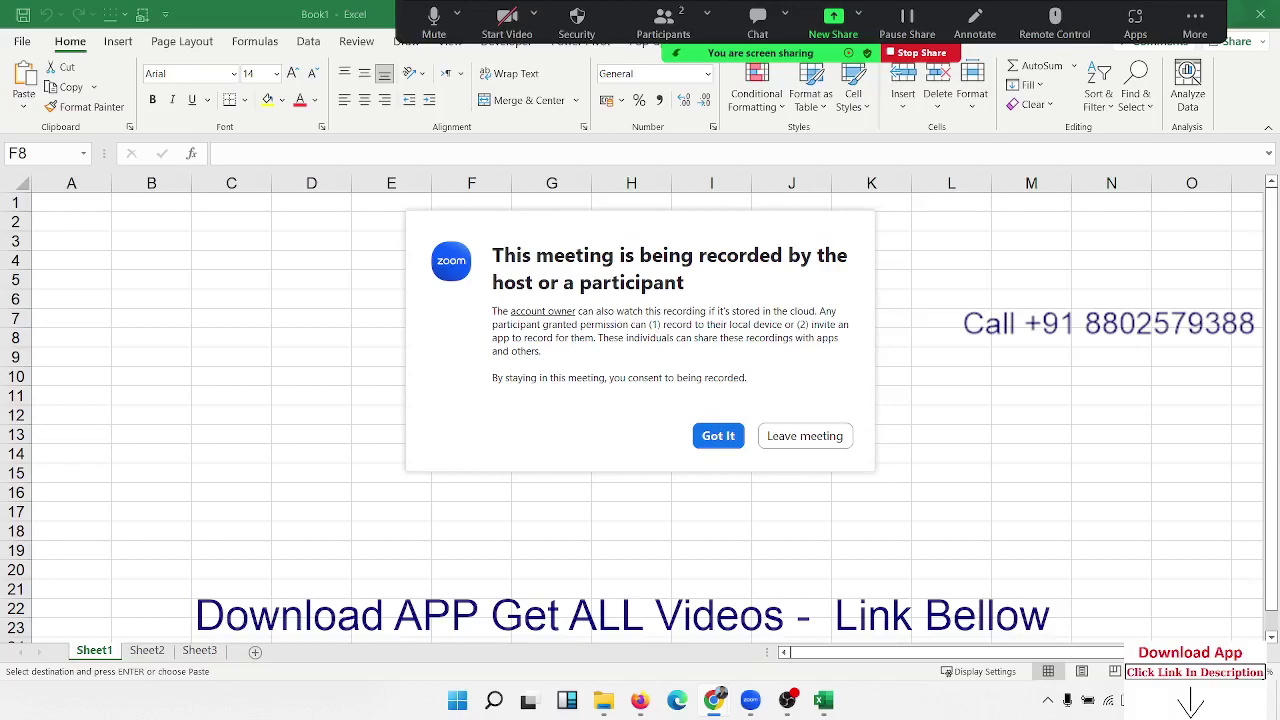
# Step: Close the Zoom recording notice by choosing 'Got It'
pyautogui.click(716, 435)
# Step: Enter a first name in B3 and a surname in C3
pyautogui.click(128, 237)
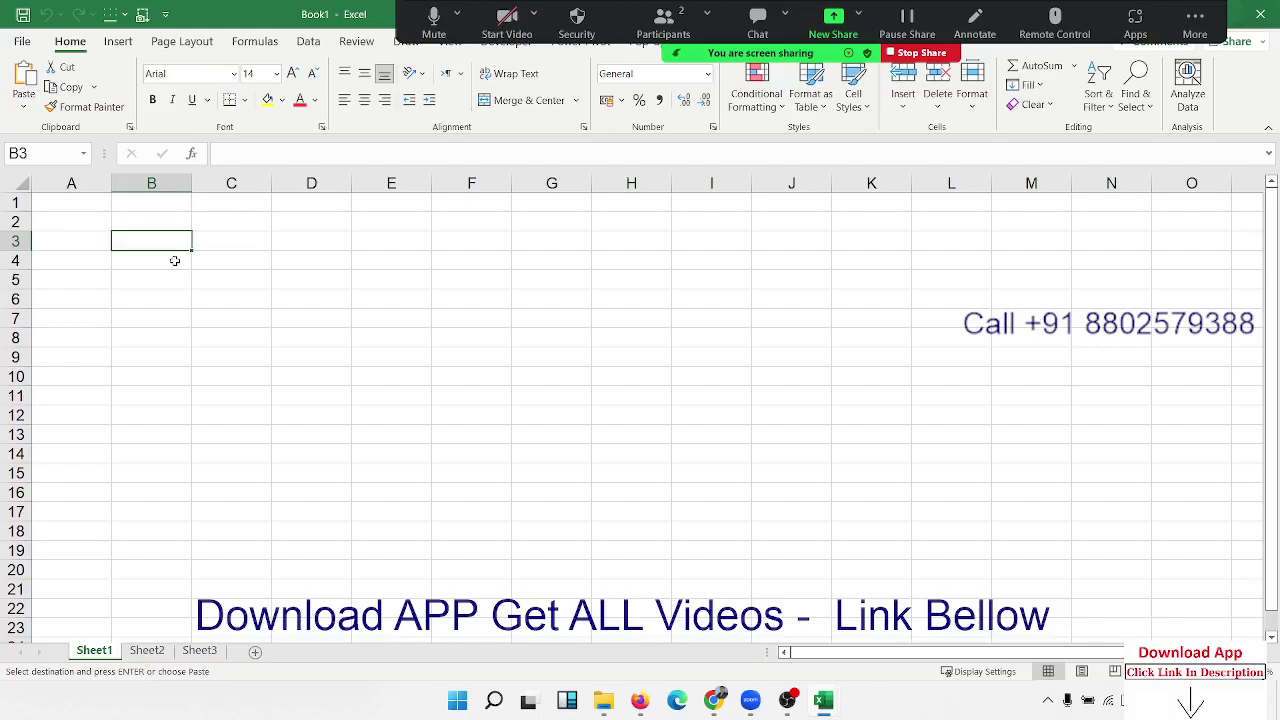
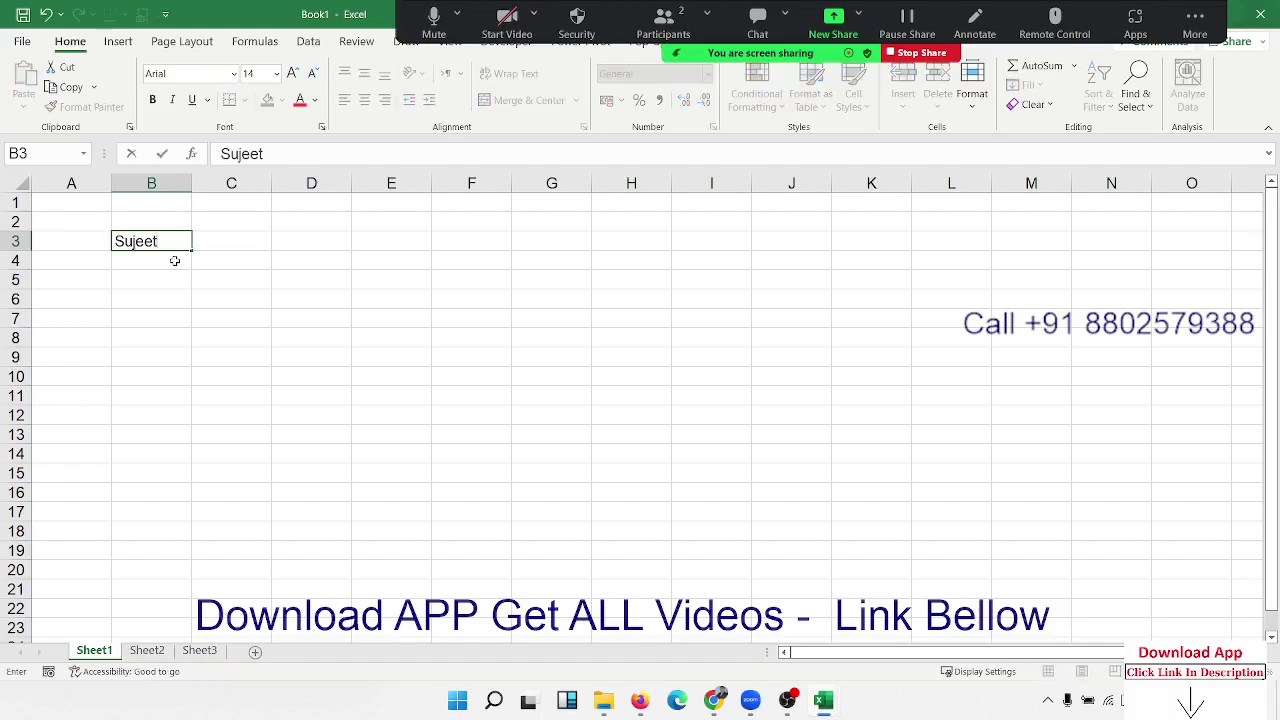
pyautogui.press('Tab')
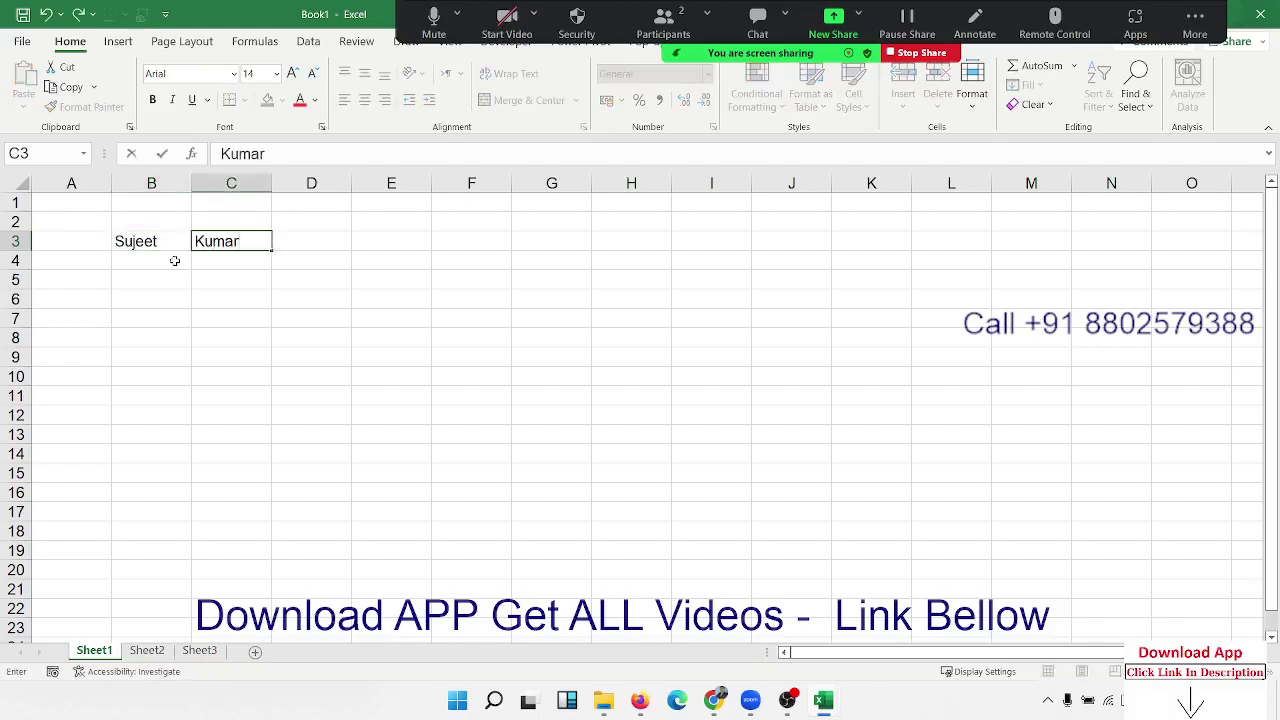
pyautogui.press('Tab')
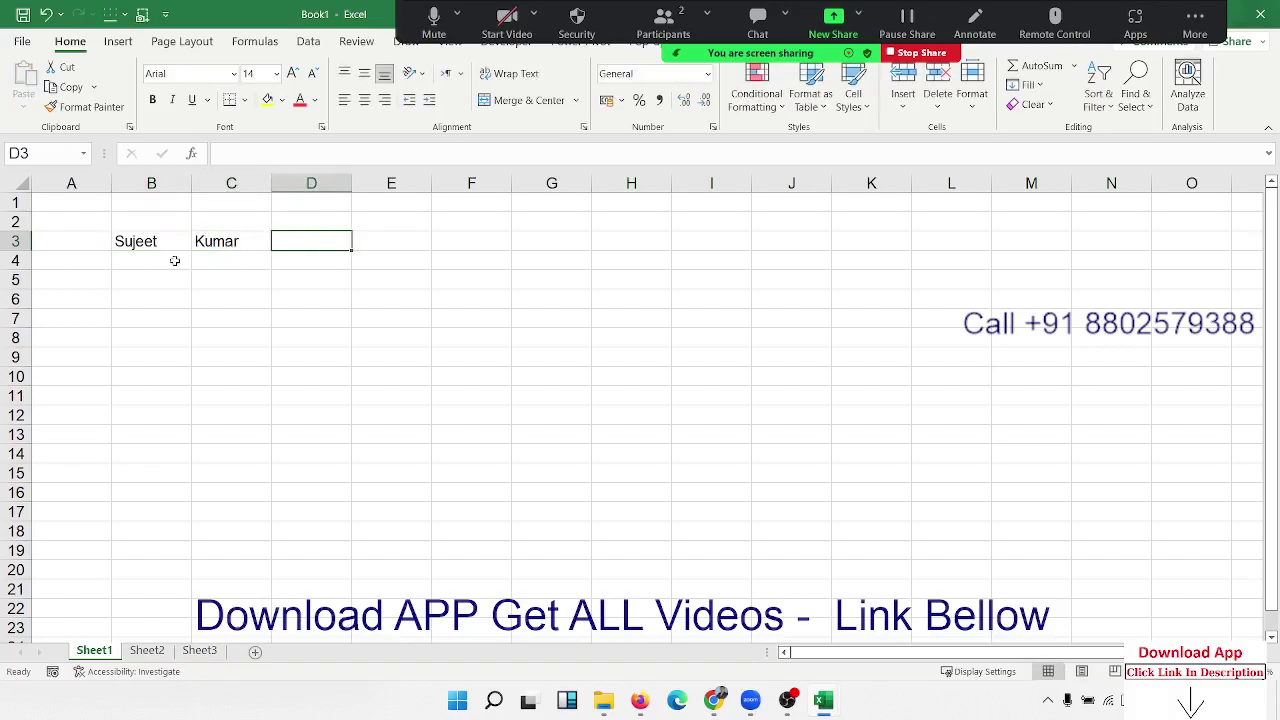
# Step: Join the names with a space in D3 using =CONCATENATE(B3," ",C3)
pyautogui.write('=')
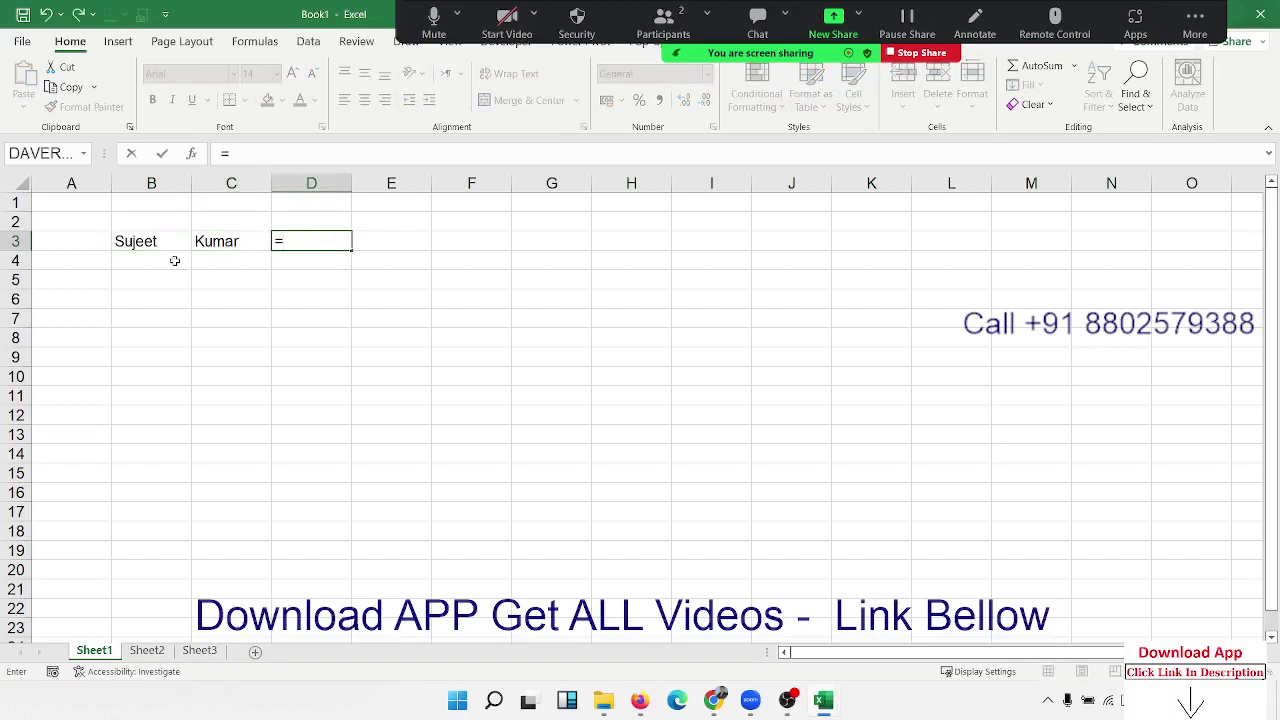
pyautogui.write('co')
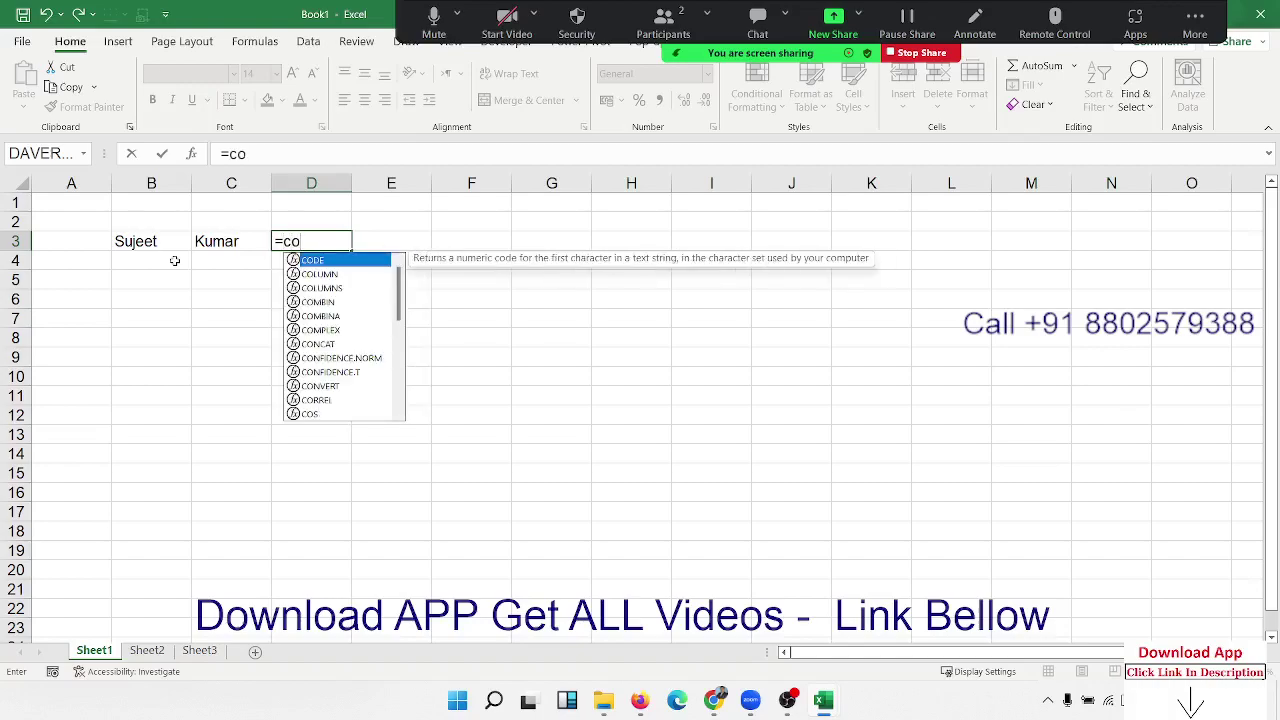
pyautogui.write('nc')
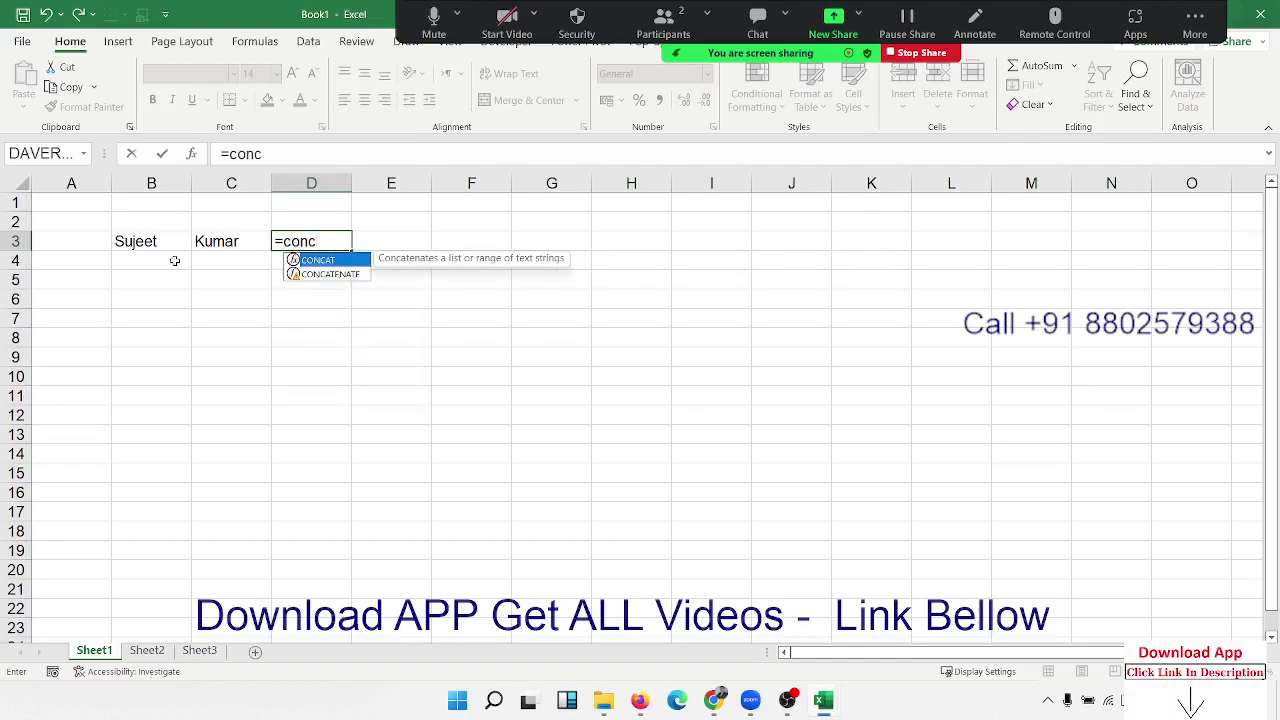
pyautogui.press('Down')
pyautogui.press('Tab')
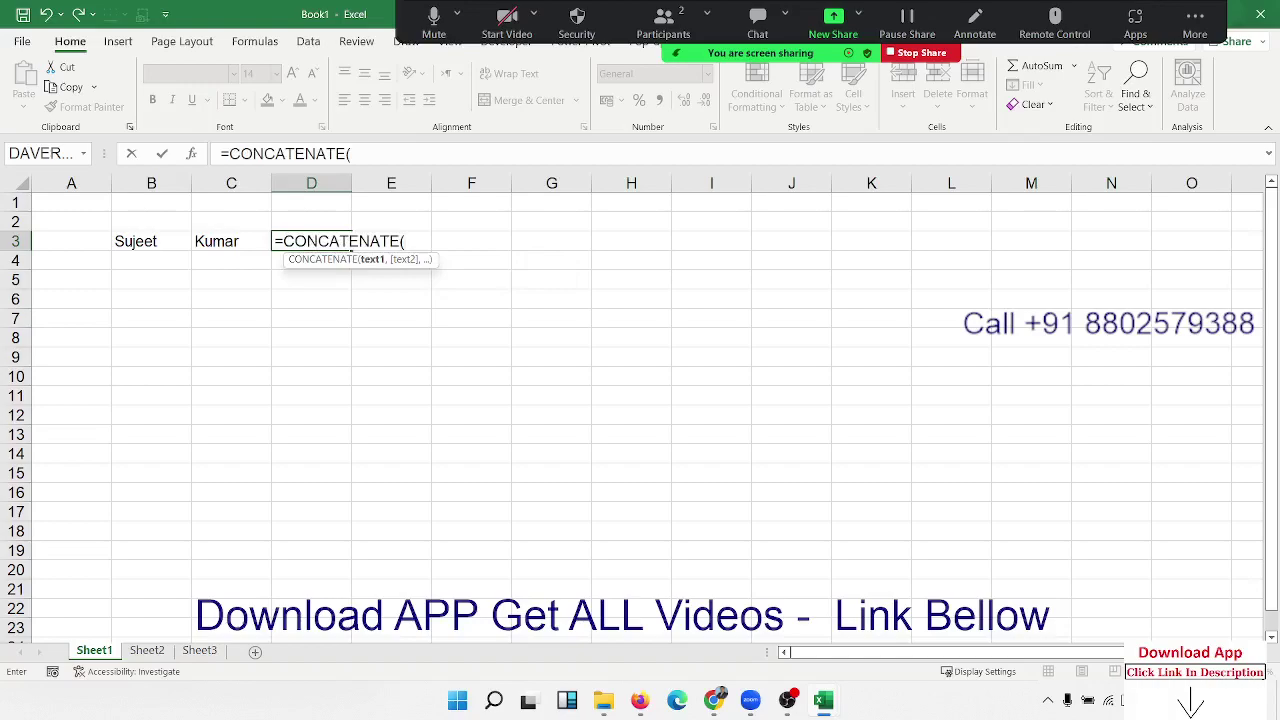
pyautogui.hotkey('alt', 'Tab')
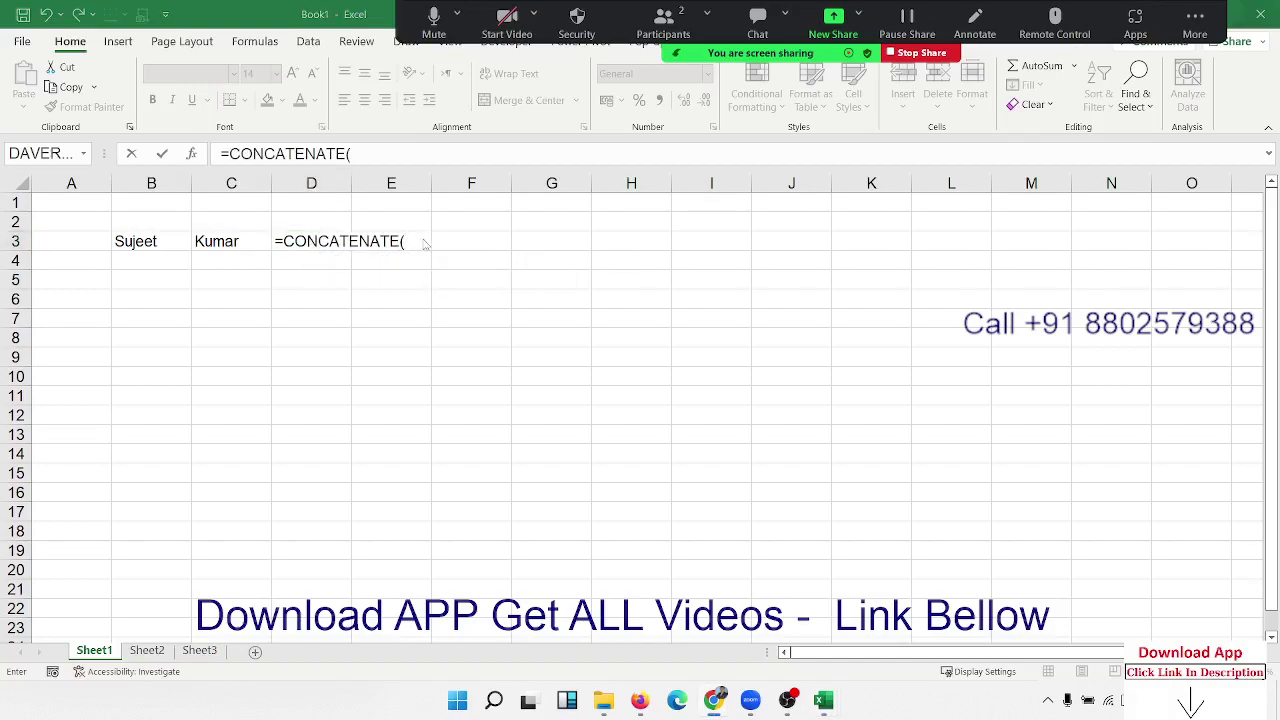
pyautogui.hotkey('alt', 'Tab')
pyautogui.click(149, 243)
pyautogui.write(',')
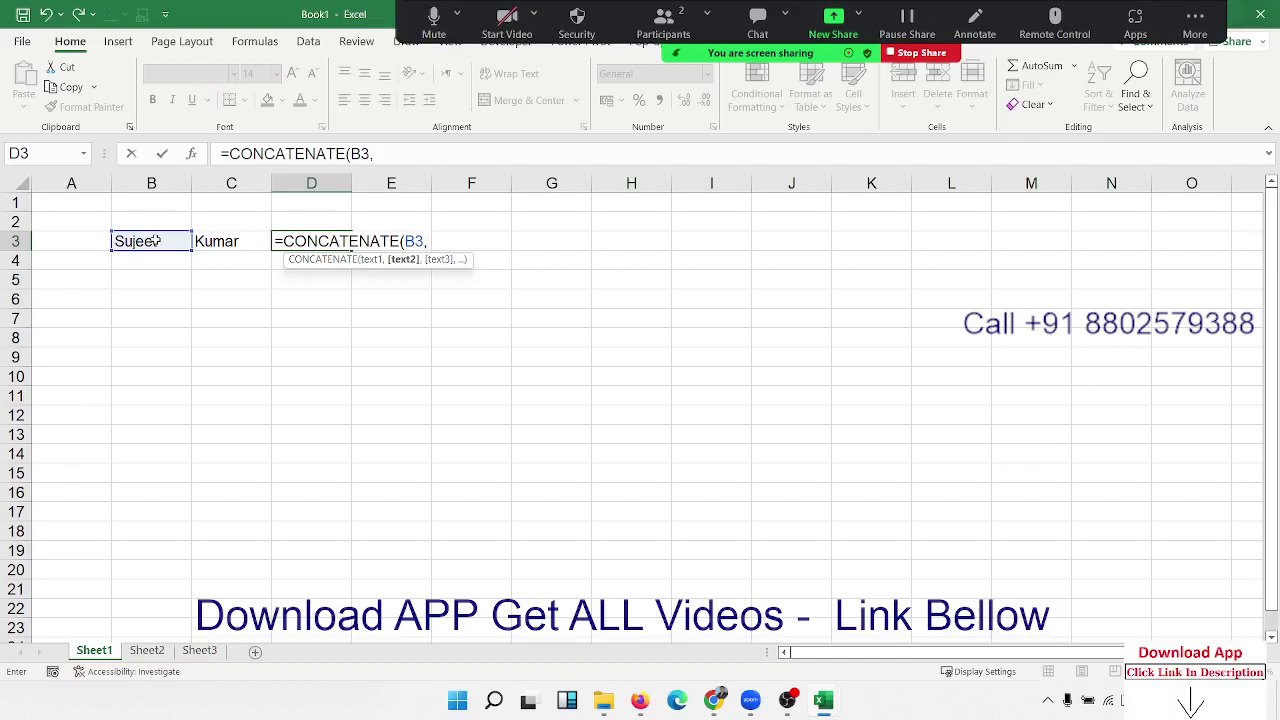
pyautogui.write('" ",')
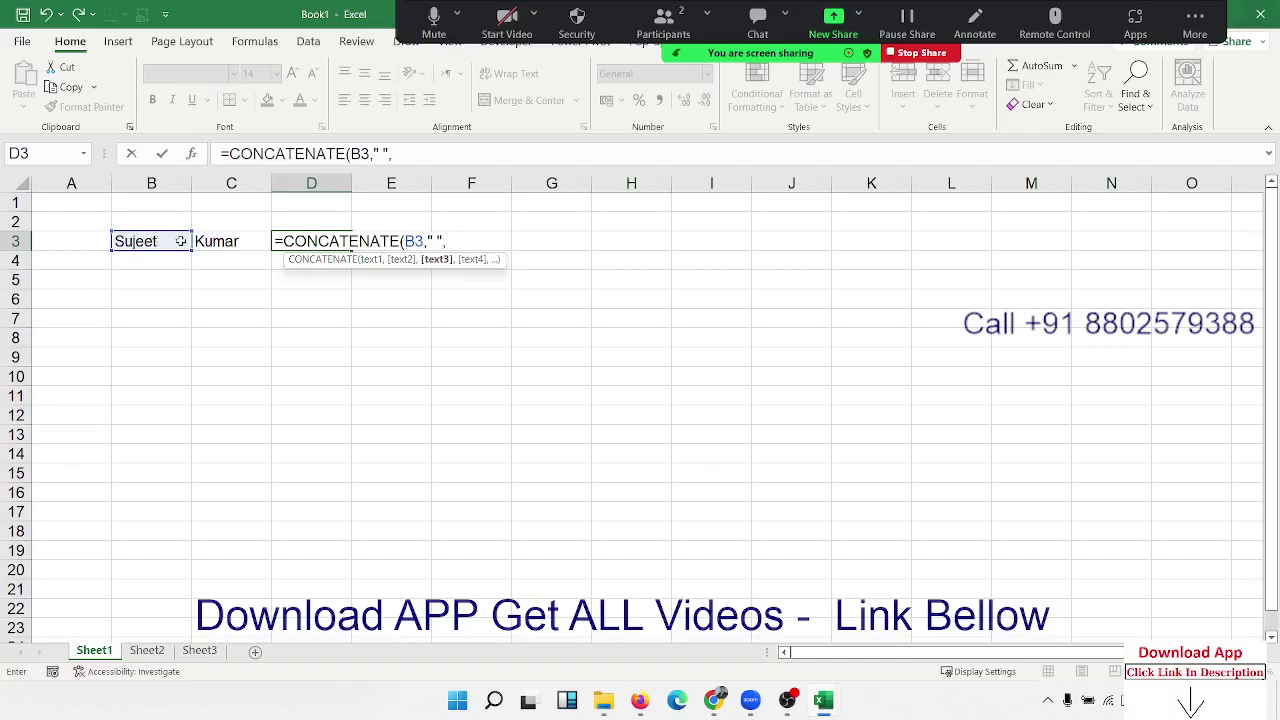
pyautogui.click(228, 241)
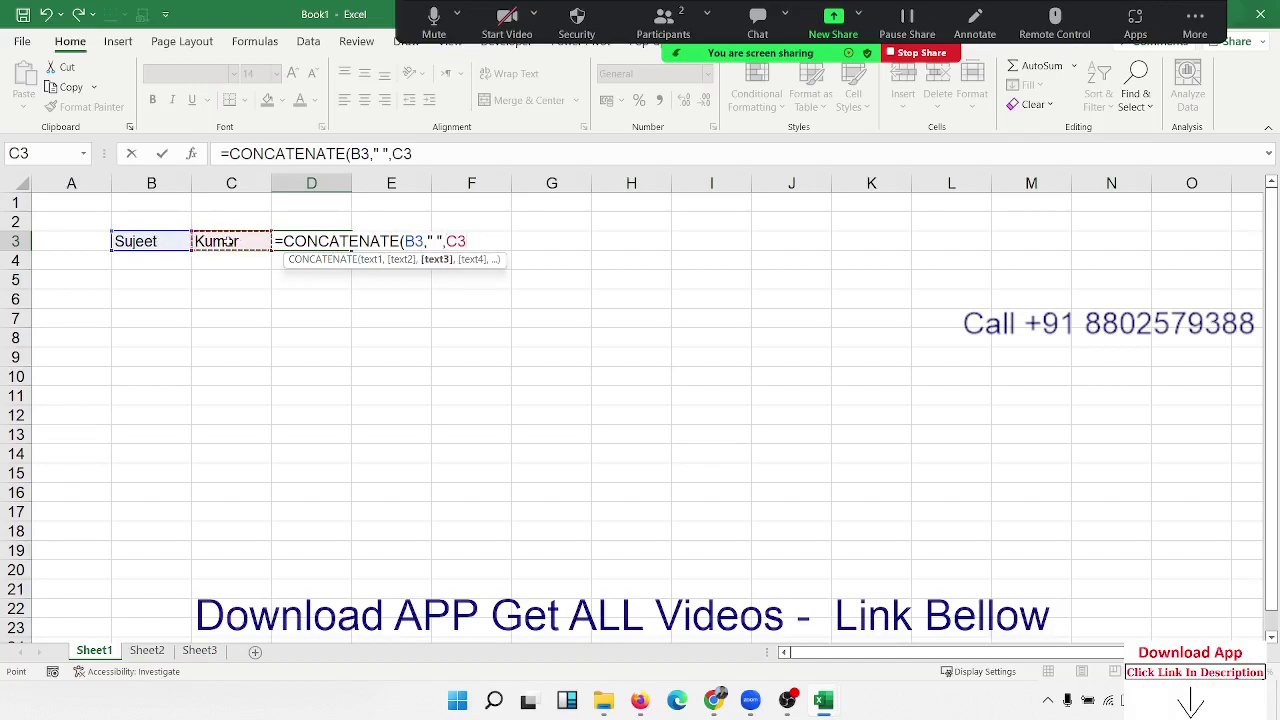
pyautogui.press('Return')
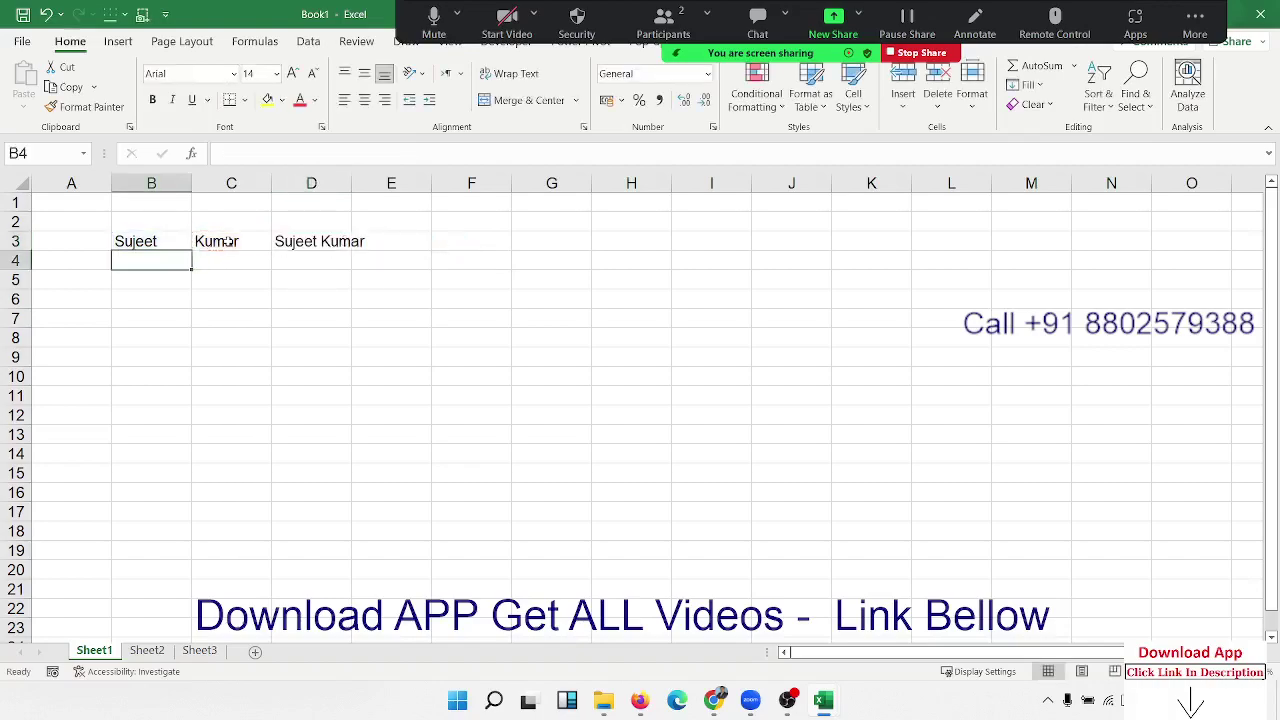
pyautogui.press('Up')
pyautogui.press('Right')
pyautogui.press('Right')
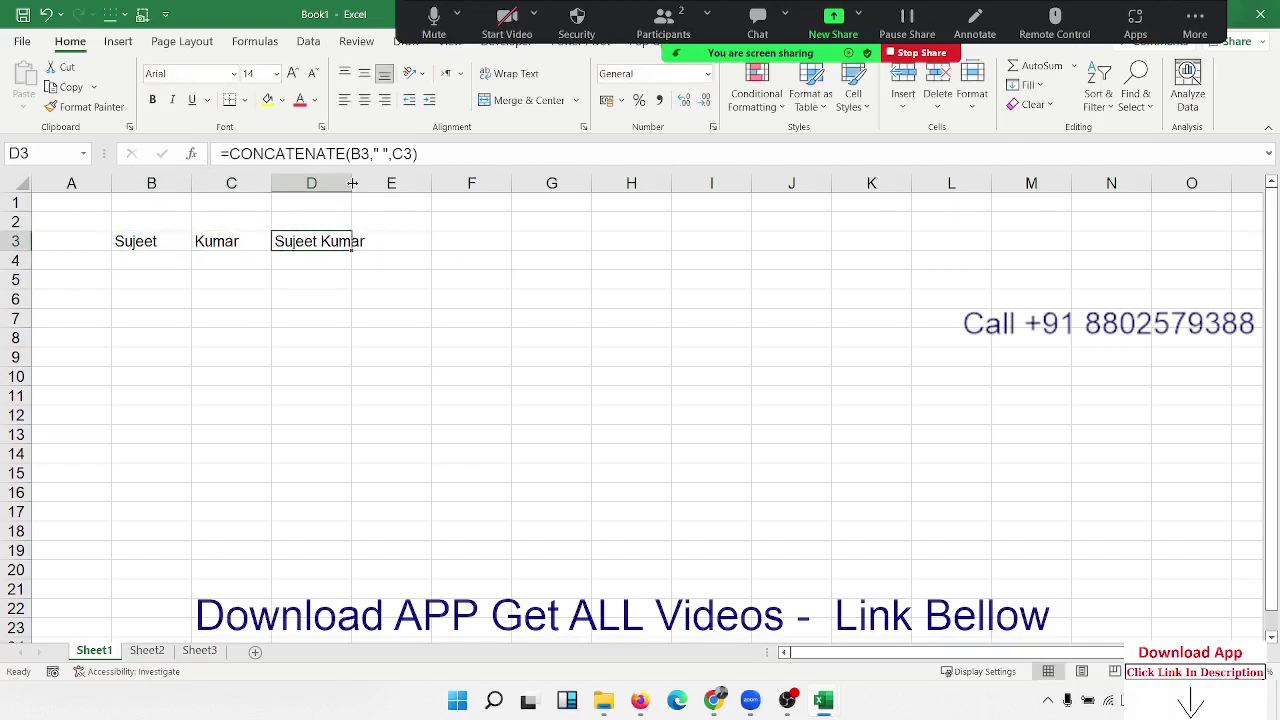
# Step: Autofit column D to fit the joined name and review row 3
pyautogui.doubleClick(351, 183)
pyautogui.click(166, 241)
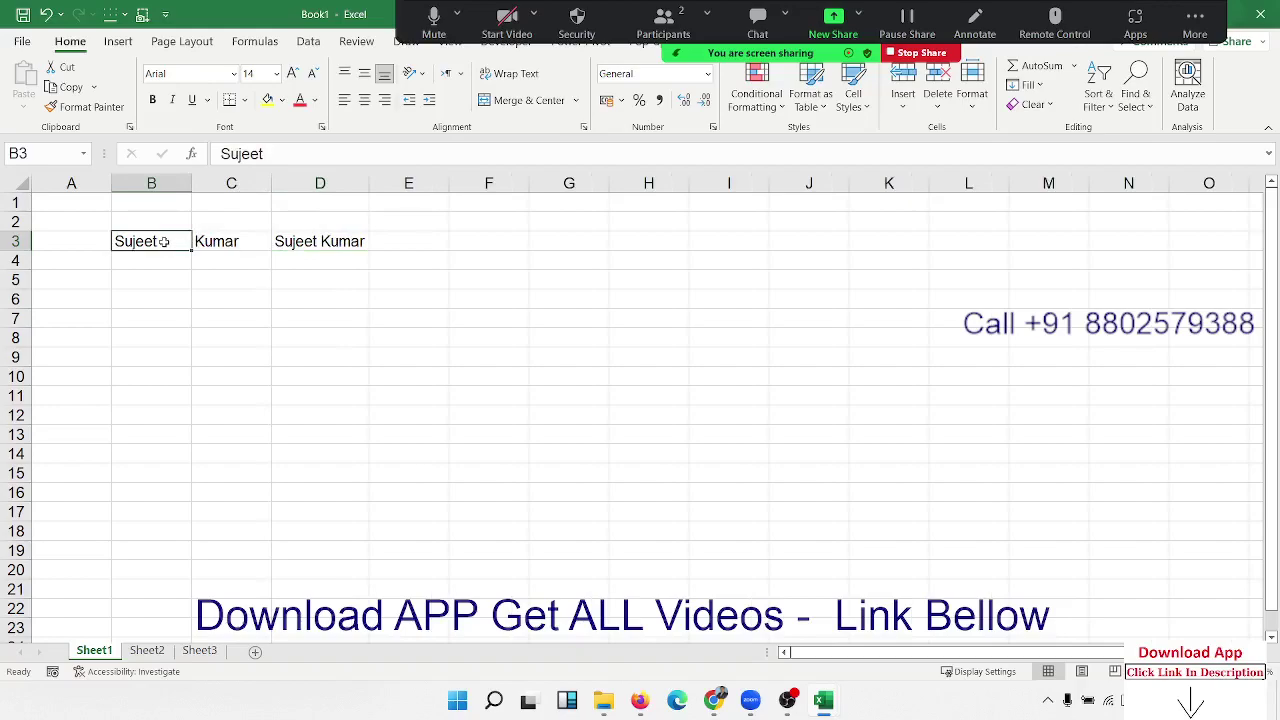
pyautogui.press('Right')
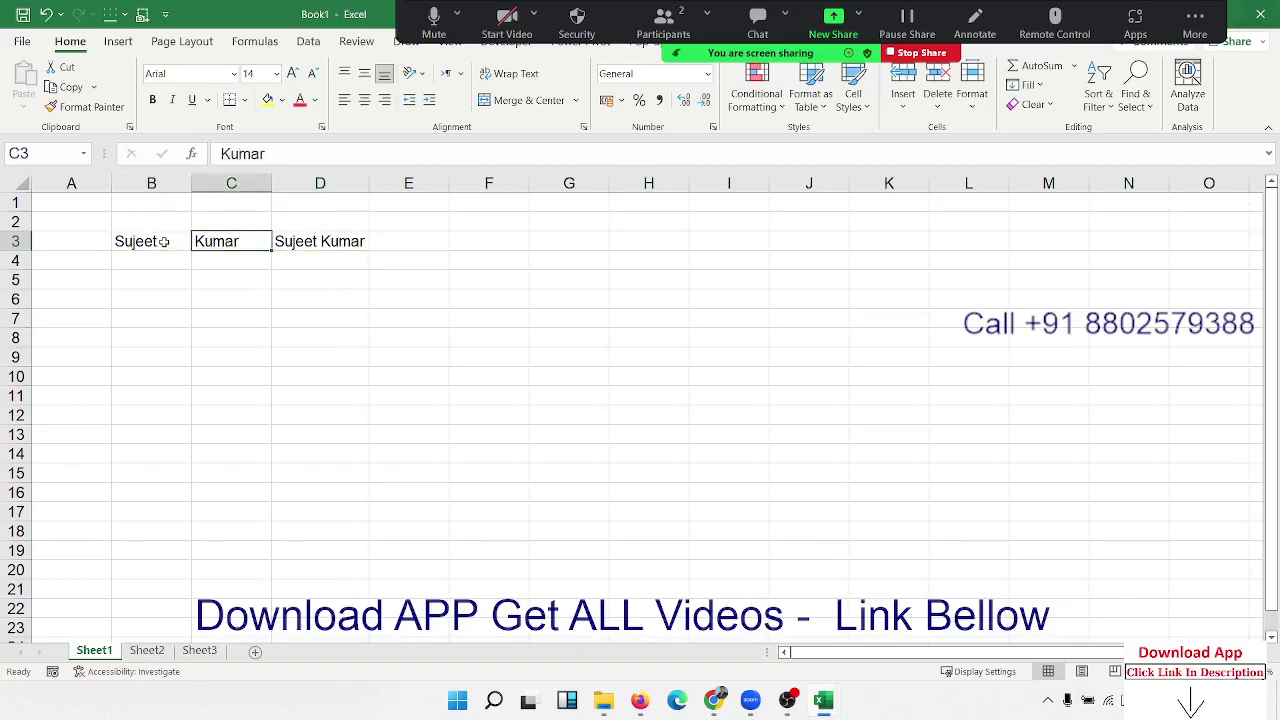
pyautogui.press('Right')
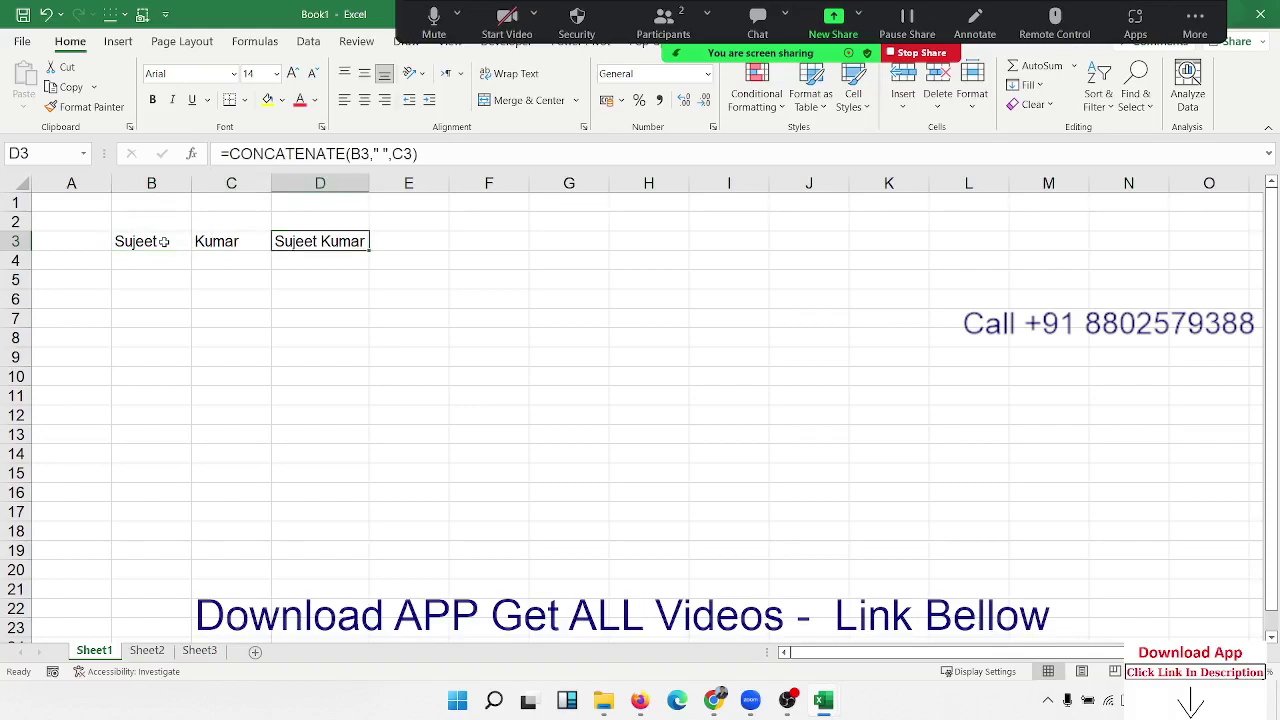
# Step: Enter =B3&"-"&C3 in D4 to join the names with a hyphen
pyautogui.press('Down')
pyautogui.write('=')
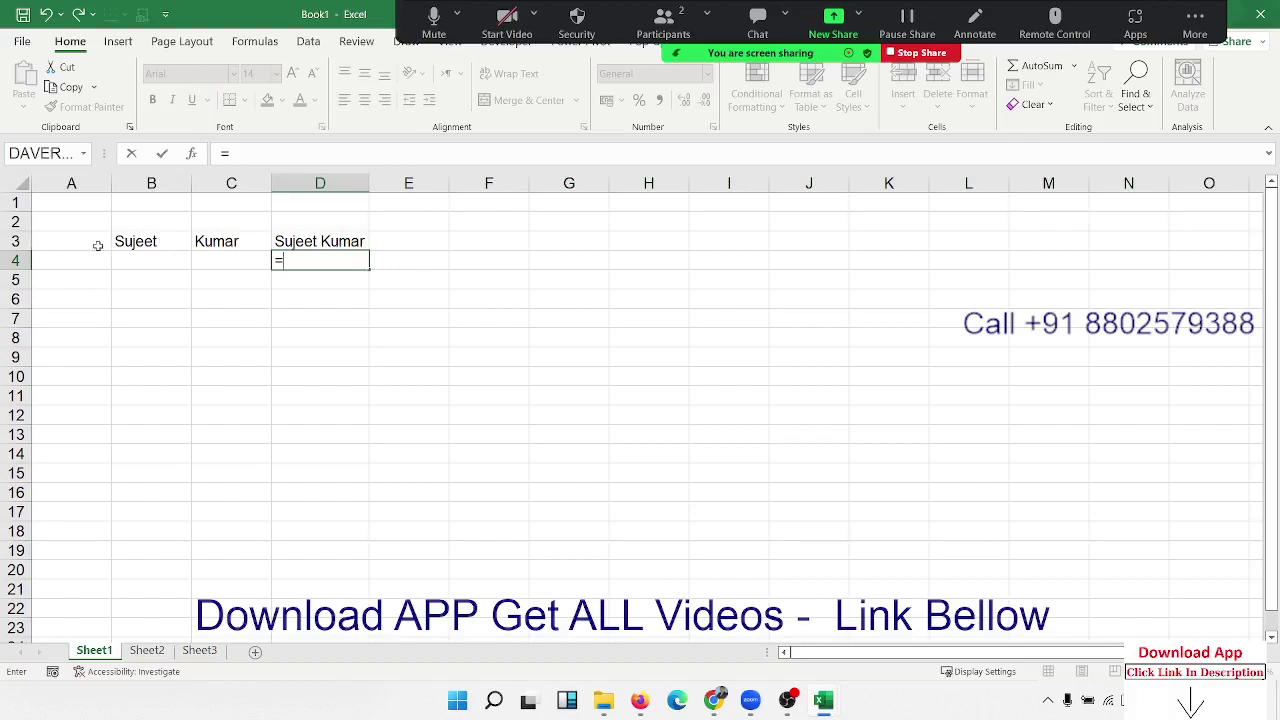
pyautogui.click(121, 242)
pyautogui.write('&"')
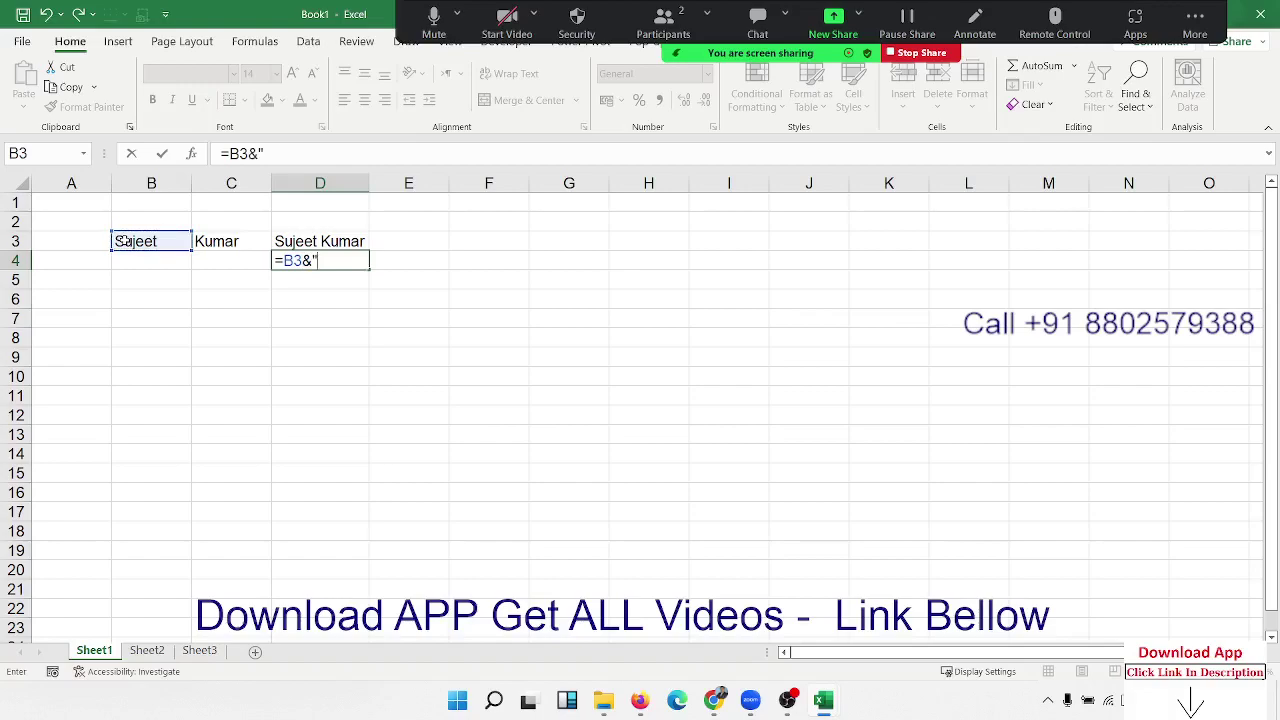
pyautogui.write('-"&')
pyautogui.click(246, 241)
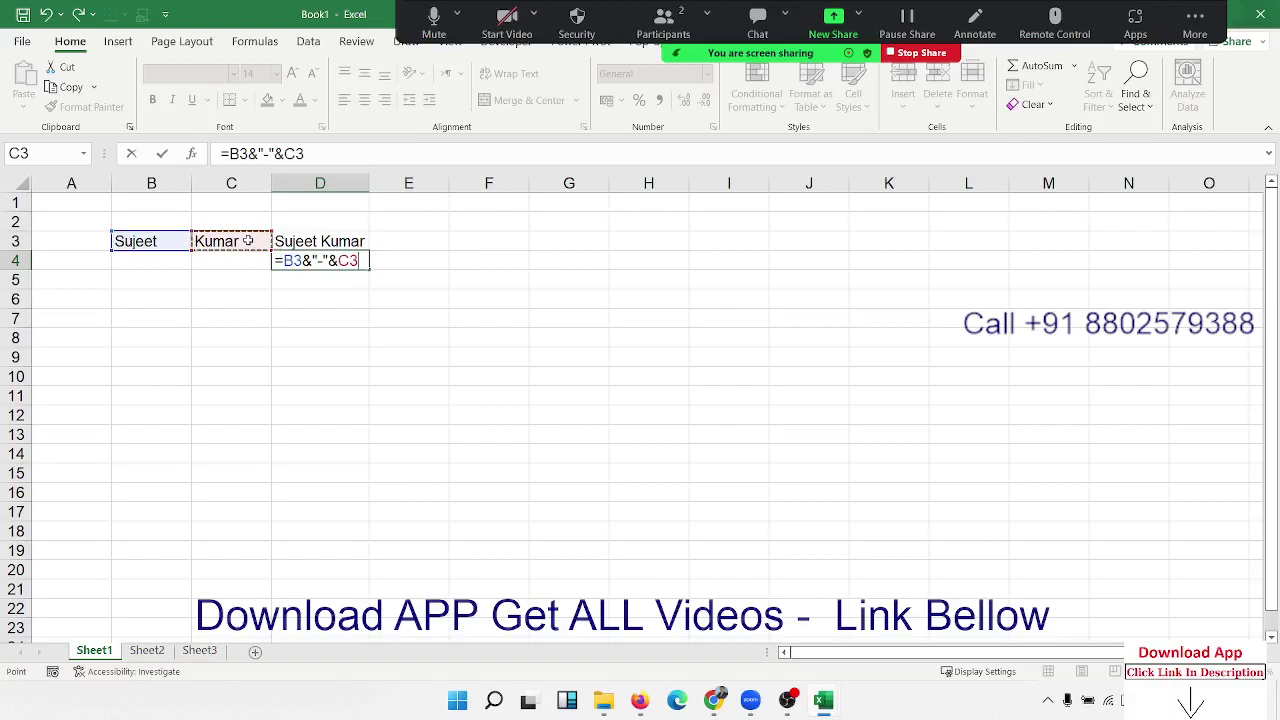
pyautogui.press('Return')
pyautogui.press('Up')
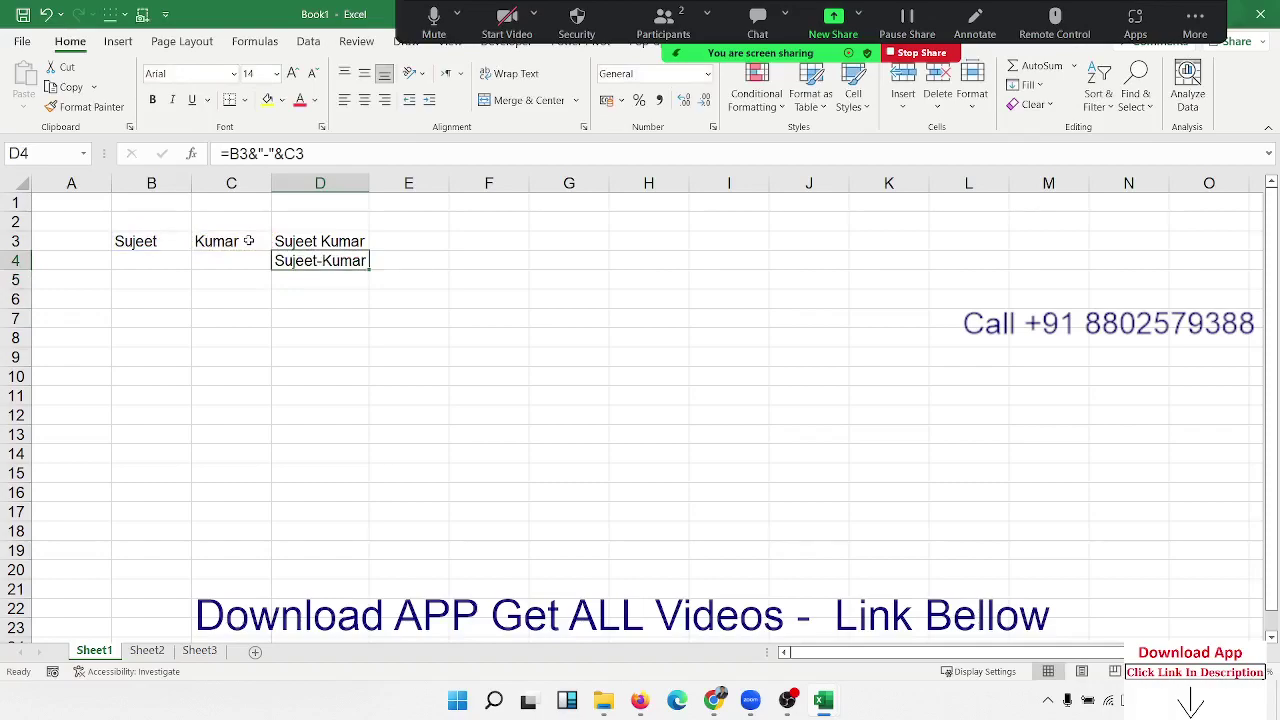
# Step: Compare the D3 and D4 formulas by showing their cell references
pyautogui.press('Up')
pyautogui.press('F2')
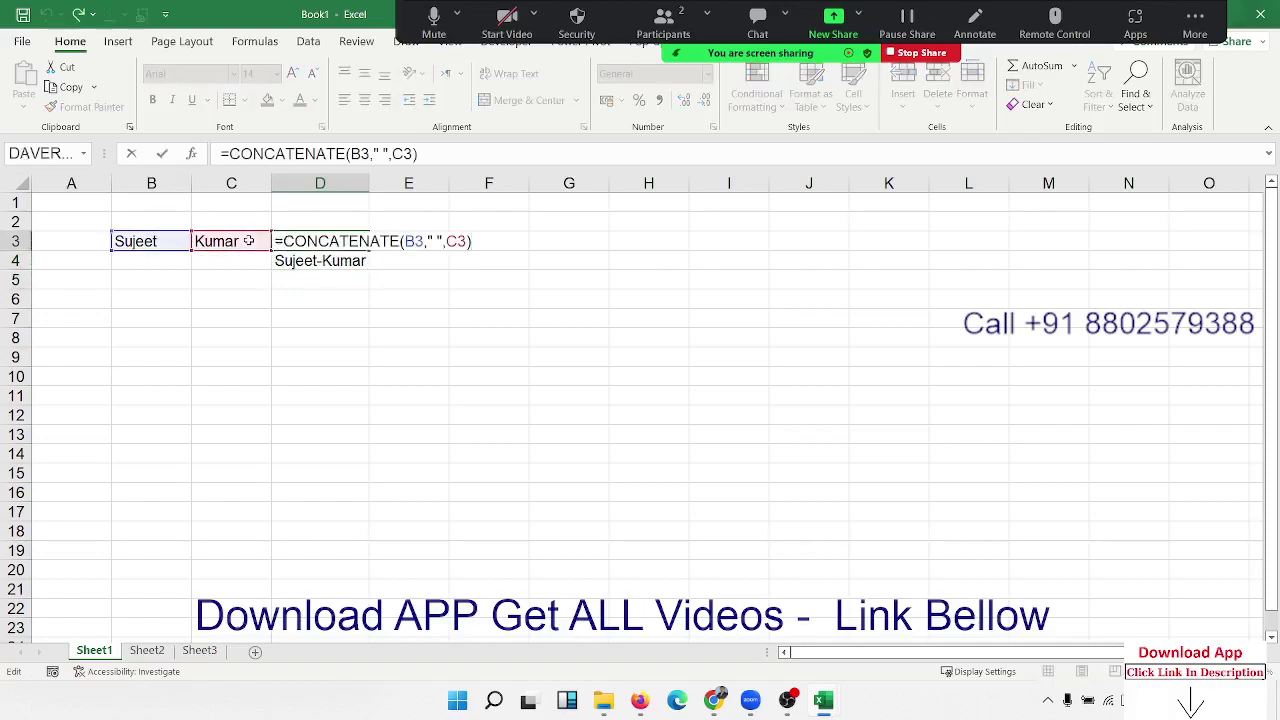
pyautogui.press('Escape')
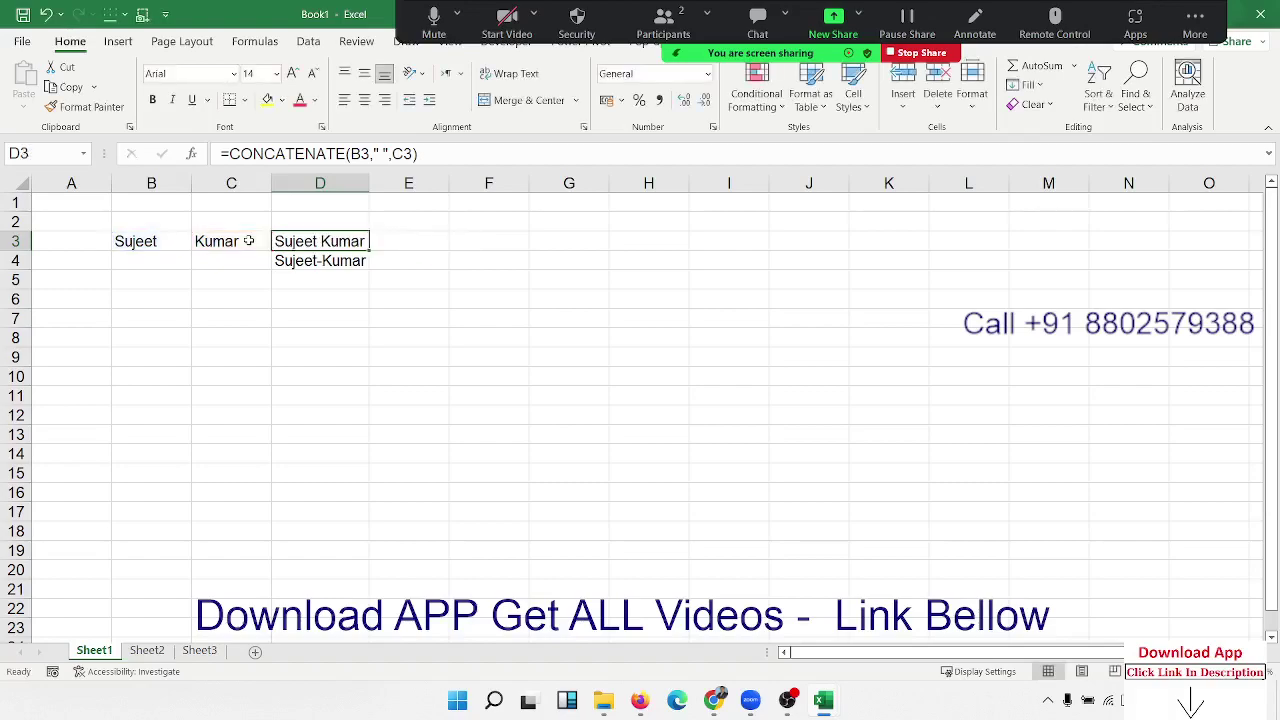
pyautogui.press('Down')
pyautogui.press('F2')
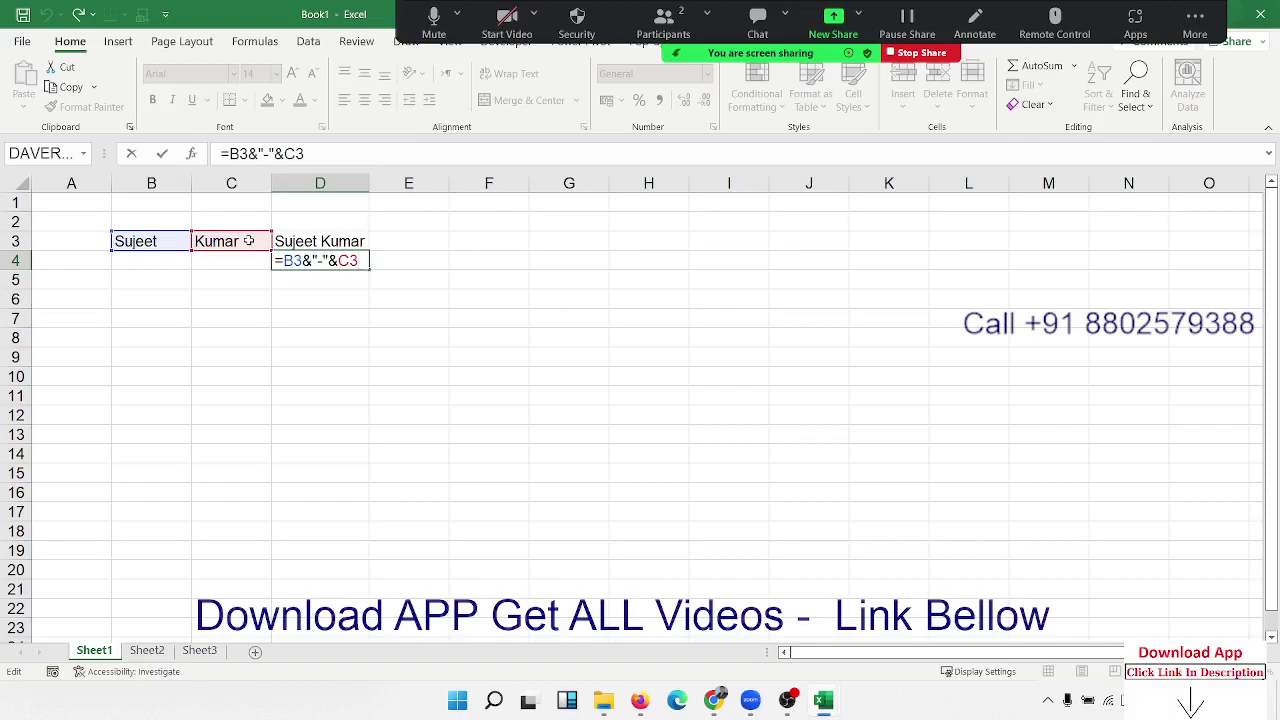
pyautogui.press('Return')
pyautogui.press('Down')
pyautogui.press('Left')
pyautogui.press('Left')
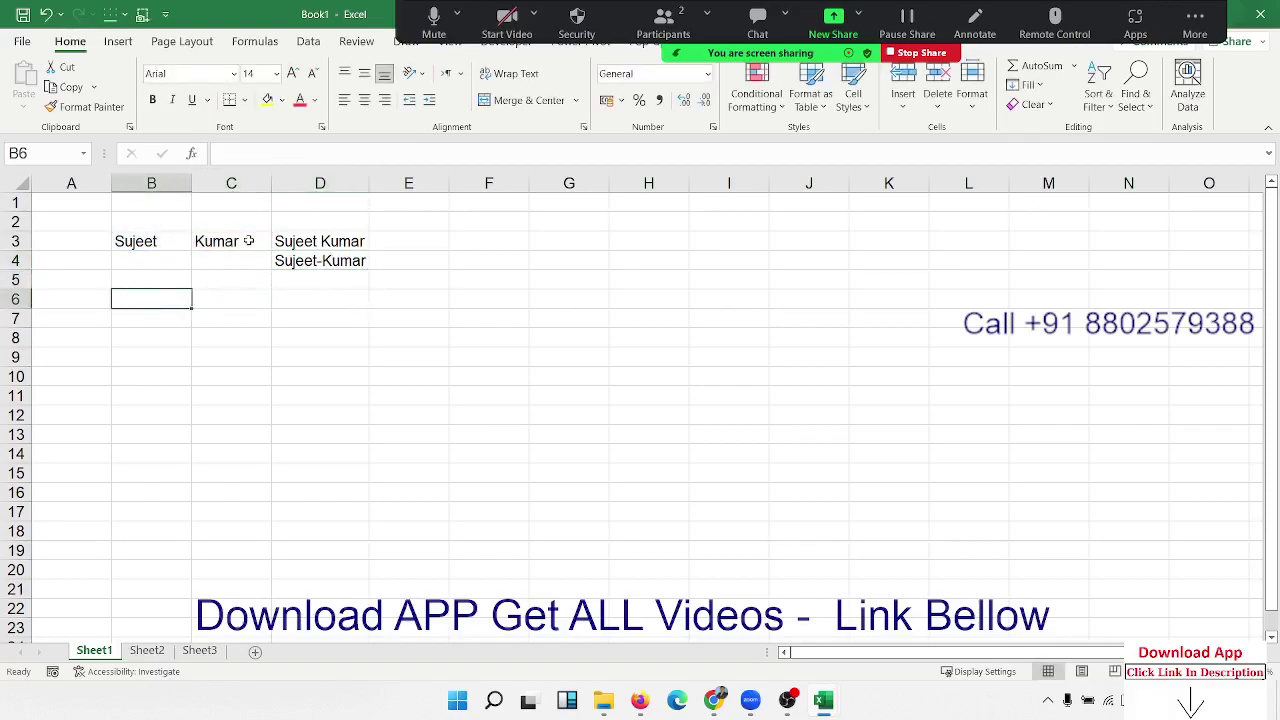
# Step: Enter the date 1/1 in B6 and today's date in C6
pyautogui.write('1/1')
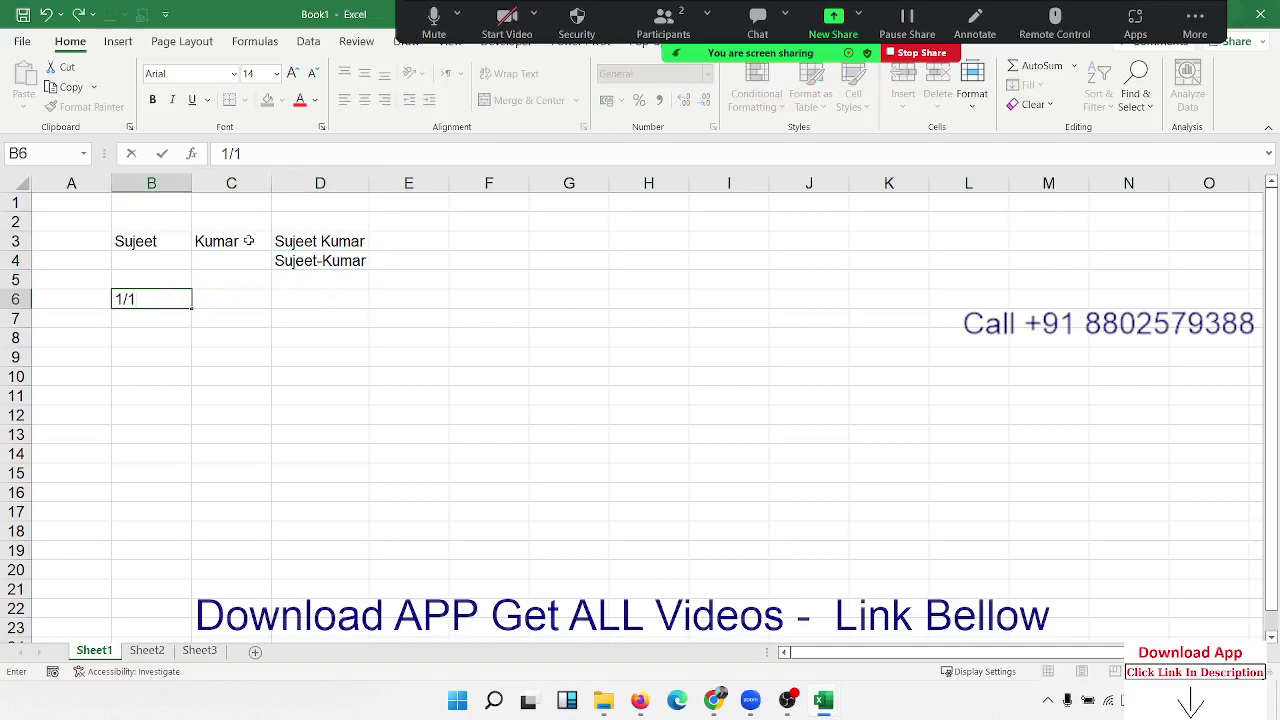
pyautogui.press('Tab')
pyautogui.hotkey('ctrl', ';')
pyautogui.press('Return')
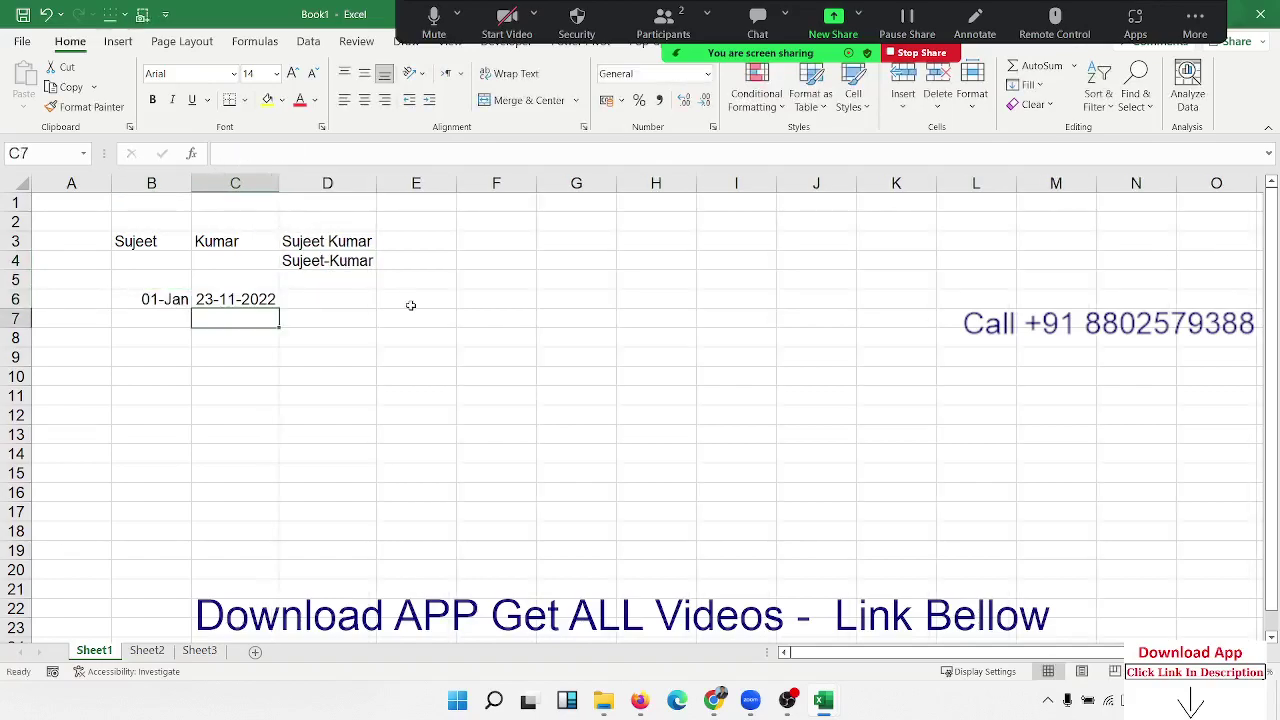
# Step: In E6 enter ="Working From "&B6&" To "&C6
pyautogui.click(410, 300)
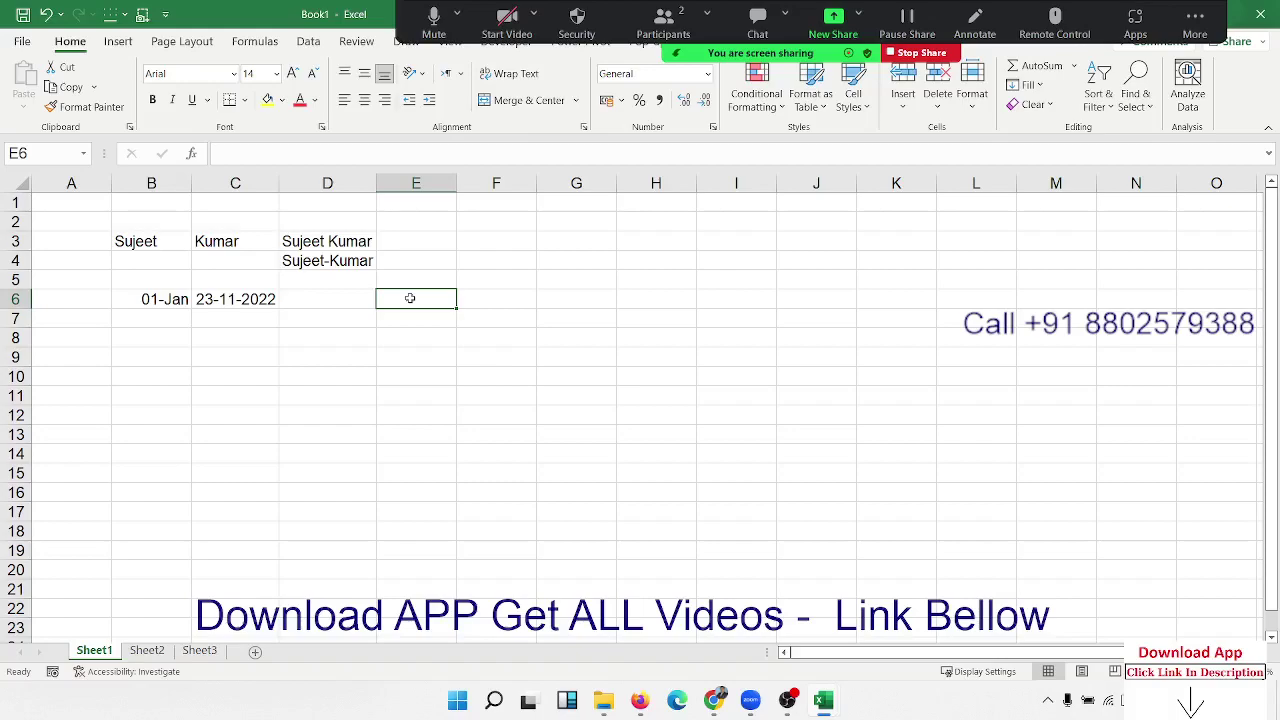
pyautogui.write('=')
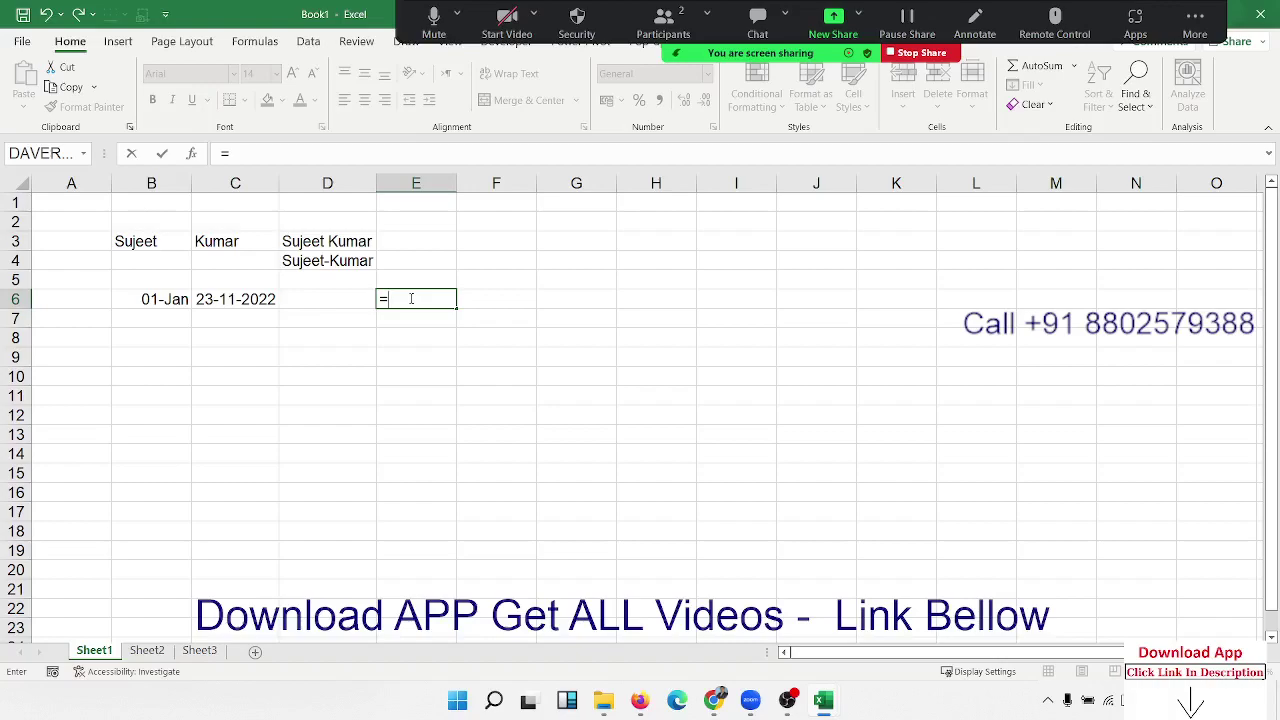
pyautogui.write('"')
pyautogui.write('Workin')
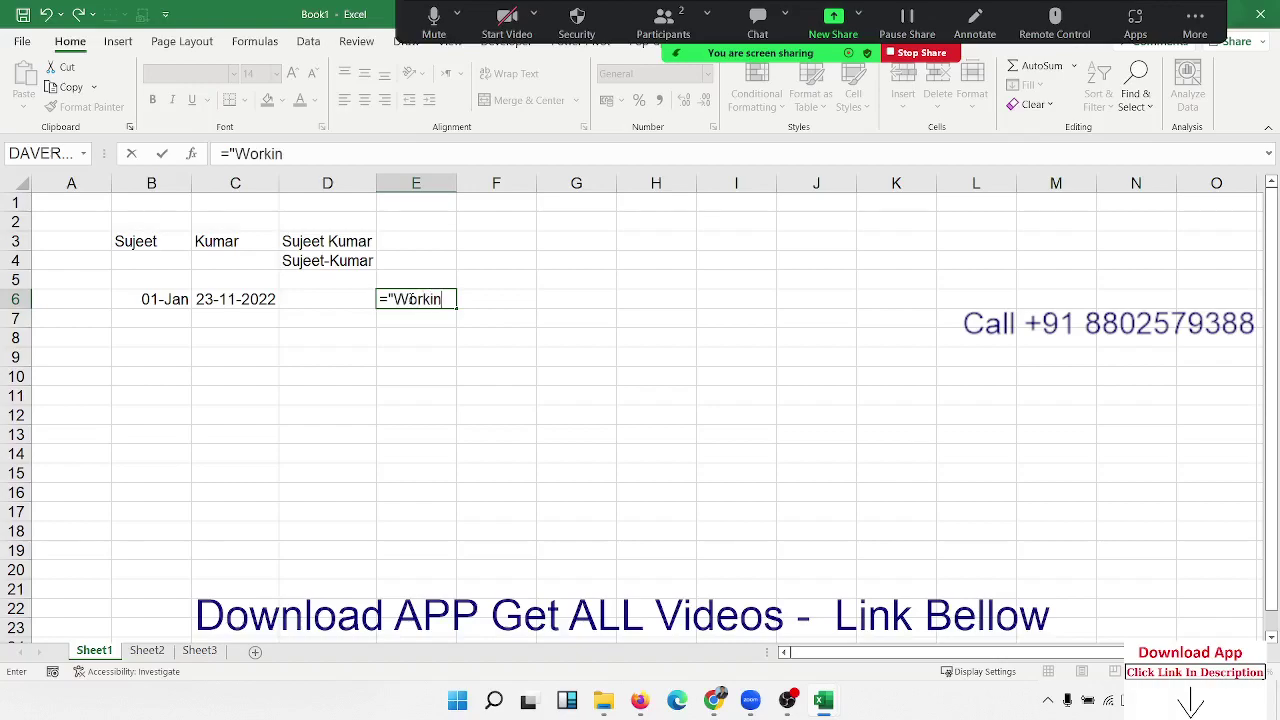
pyautogui.write('g From "&')
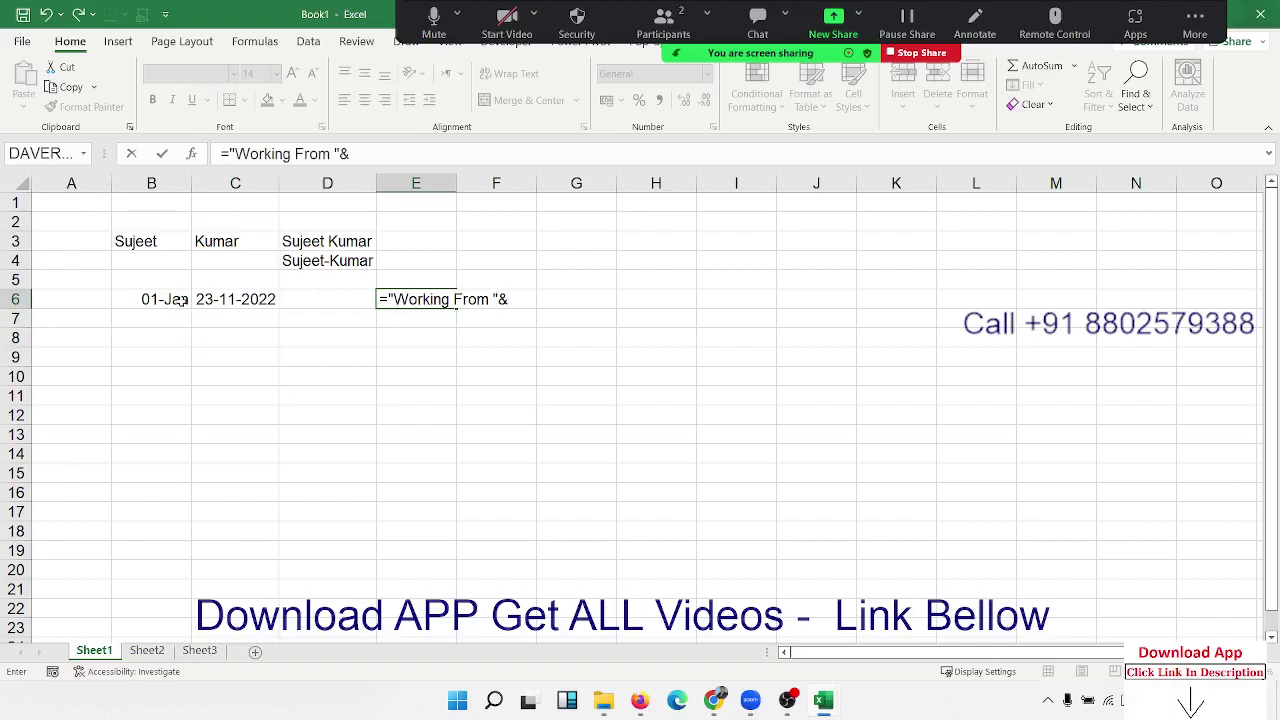
pyautogui.click(181, 300)
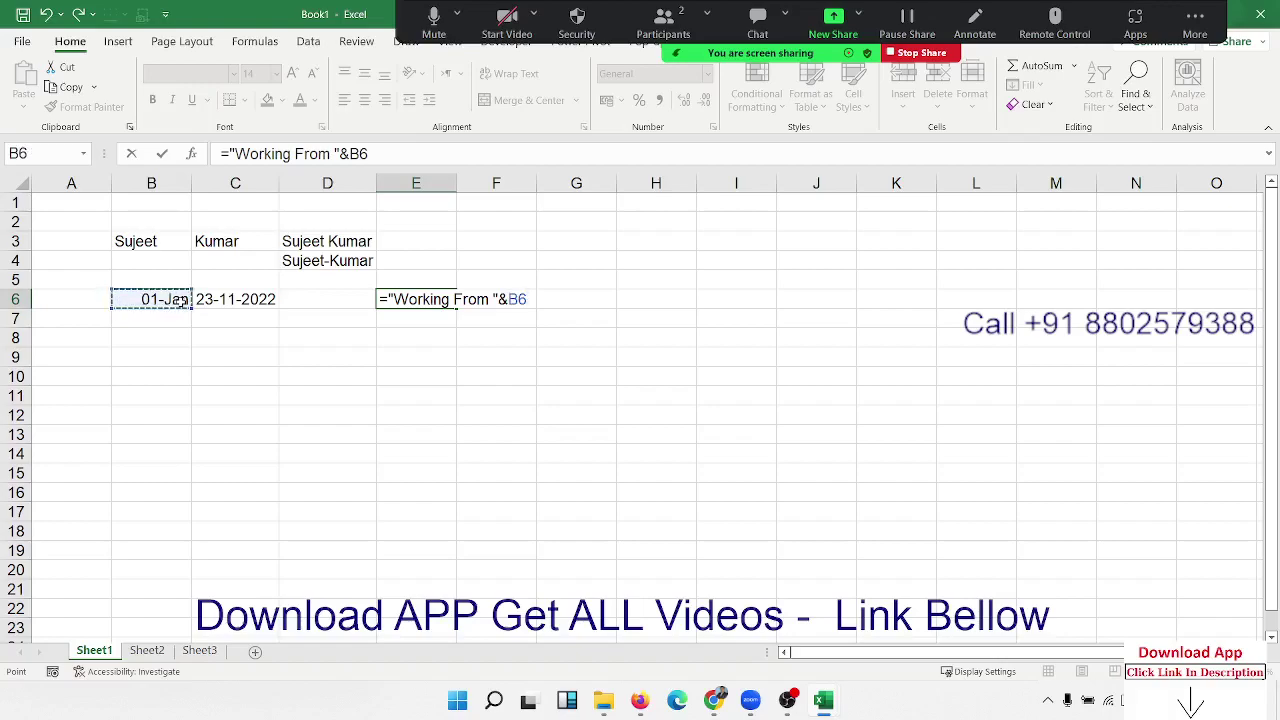
pyautogui.write('&" To "')
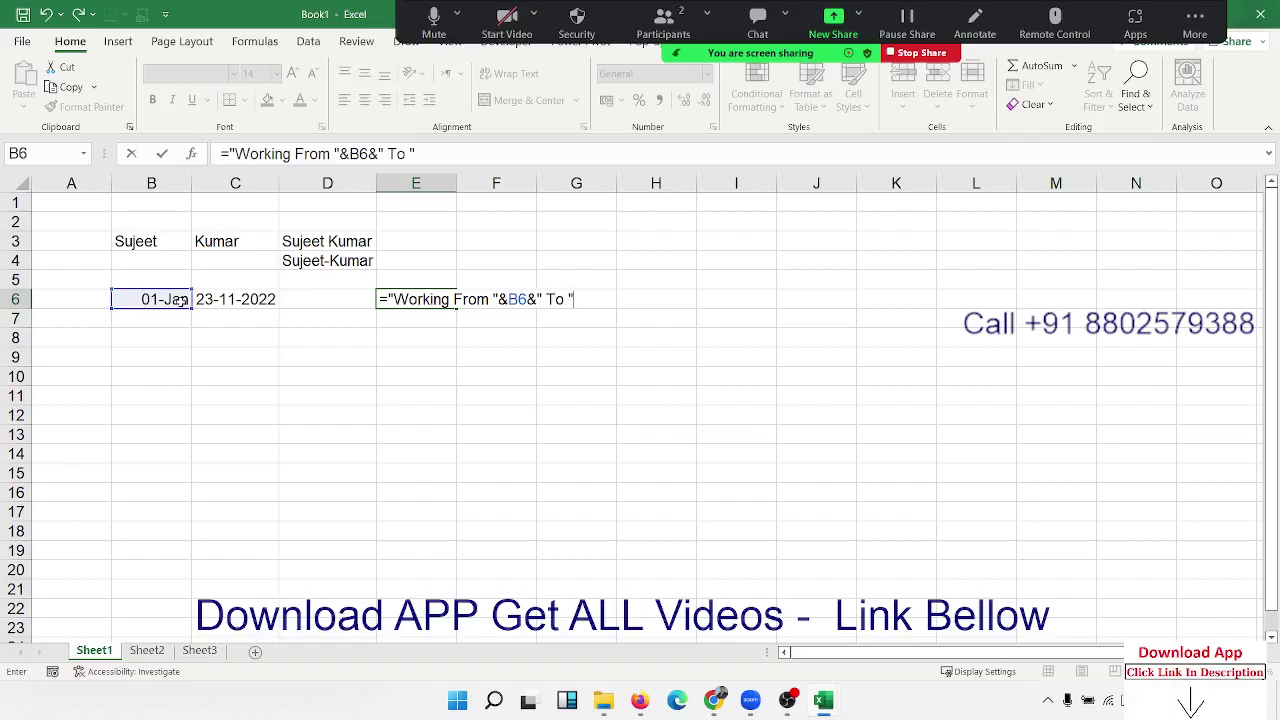
pyautogui.write('&')
pyautogui.click(222, 300)
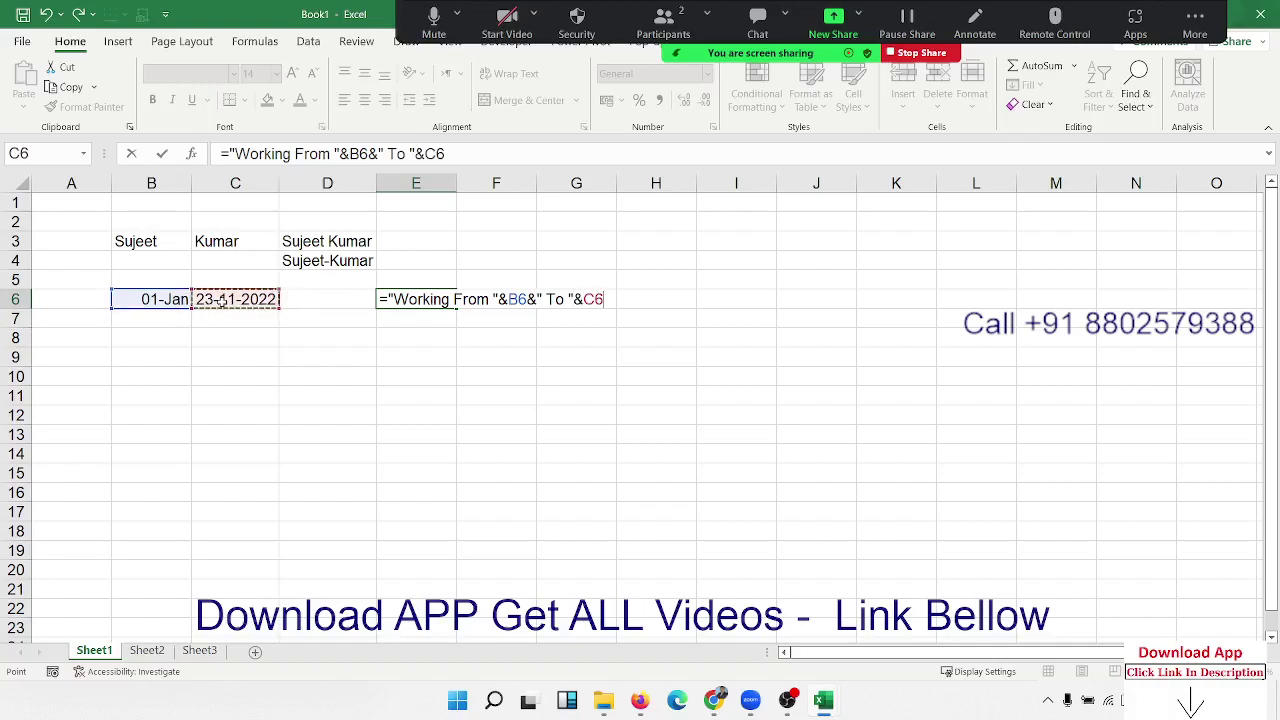
pyautogui.press('Return')
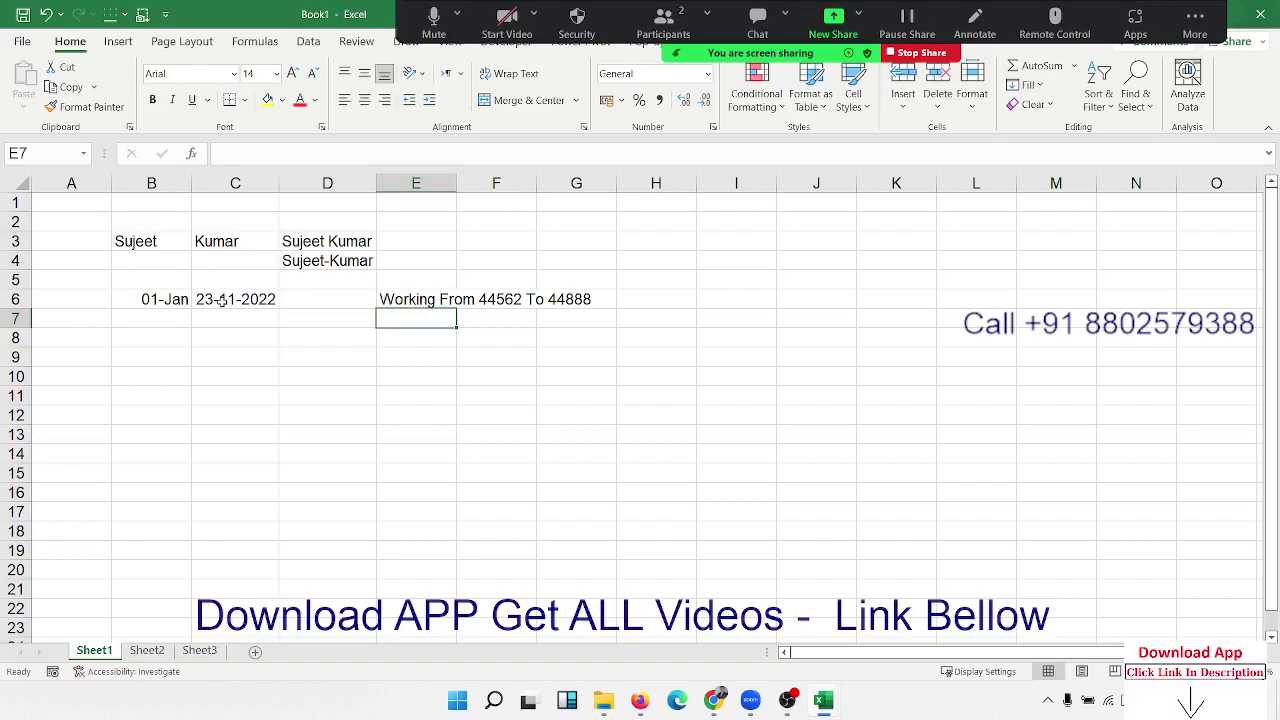
# Step: Reveal B6 and C6 as serial numbers, then reformat both as dates (01-Jan-22, 23-Nov-22)
pyautogui.click(222, 300)
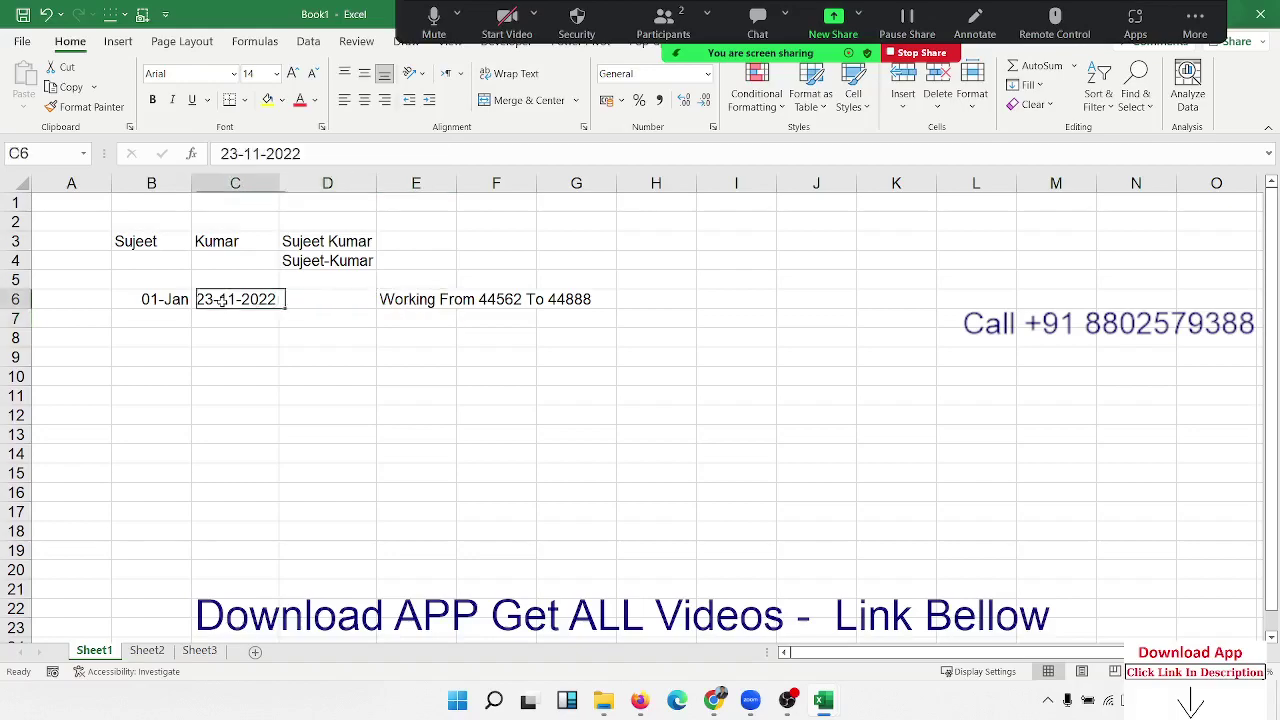
pyautogui.press('Left')
pyautogui.hotkey('ctrl', 'shift', '`')
pyautogui.click(222, 300)
pyautogui.hotkey('ctrl', 'shift', '~')
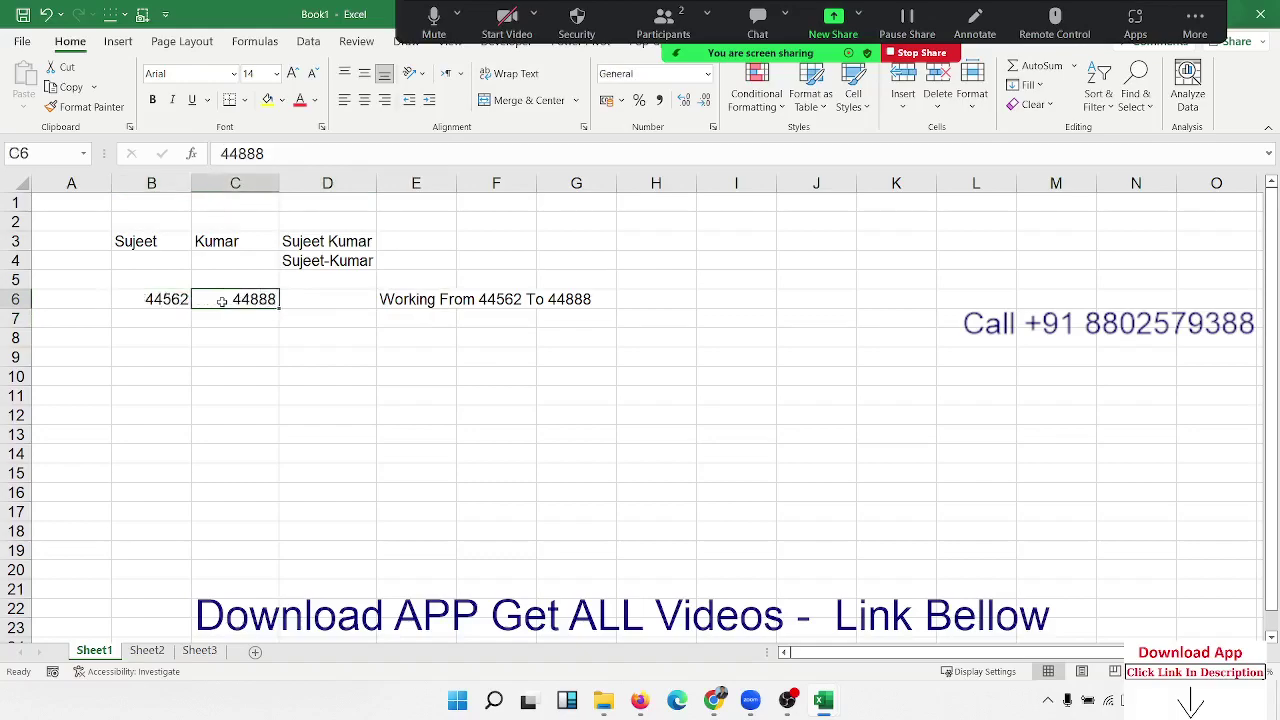
pyautogui.hotkey('shift', 'Left')
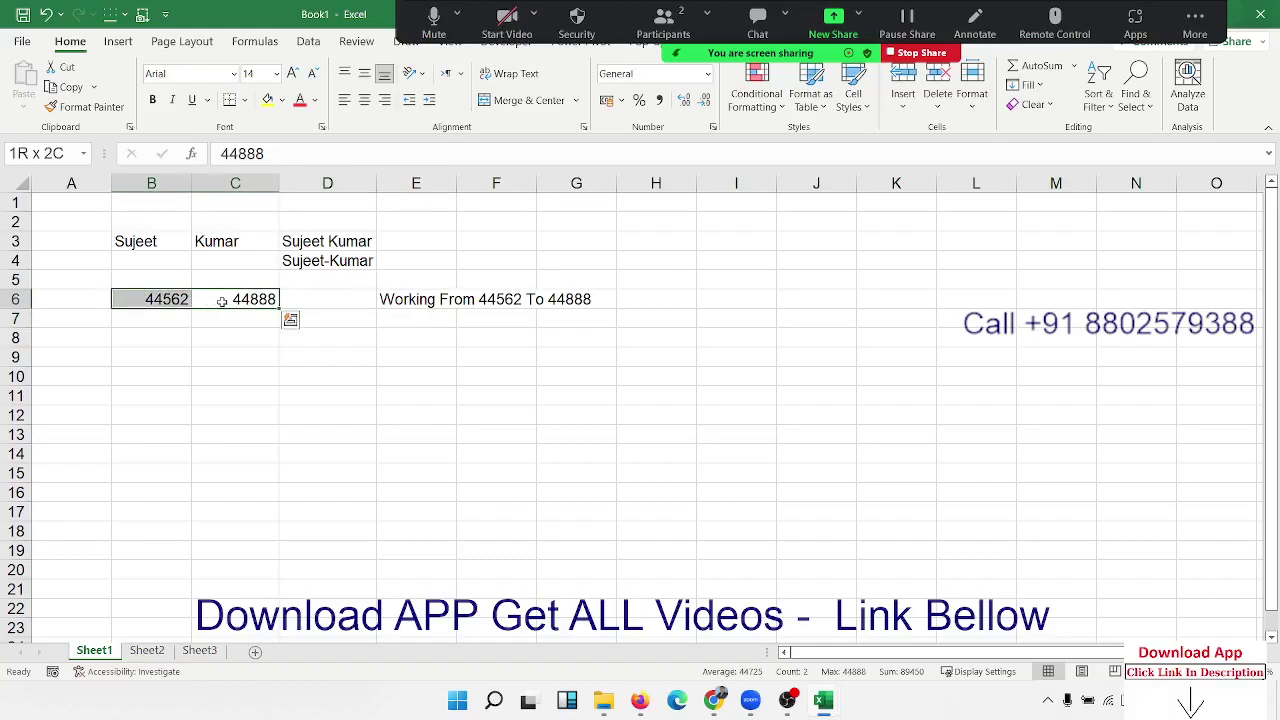
pyautogui.hotkey('ctrl', 'shift', '#')
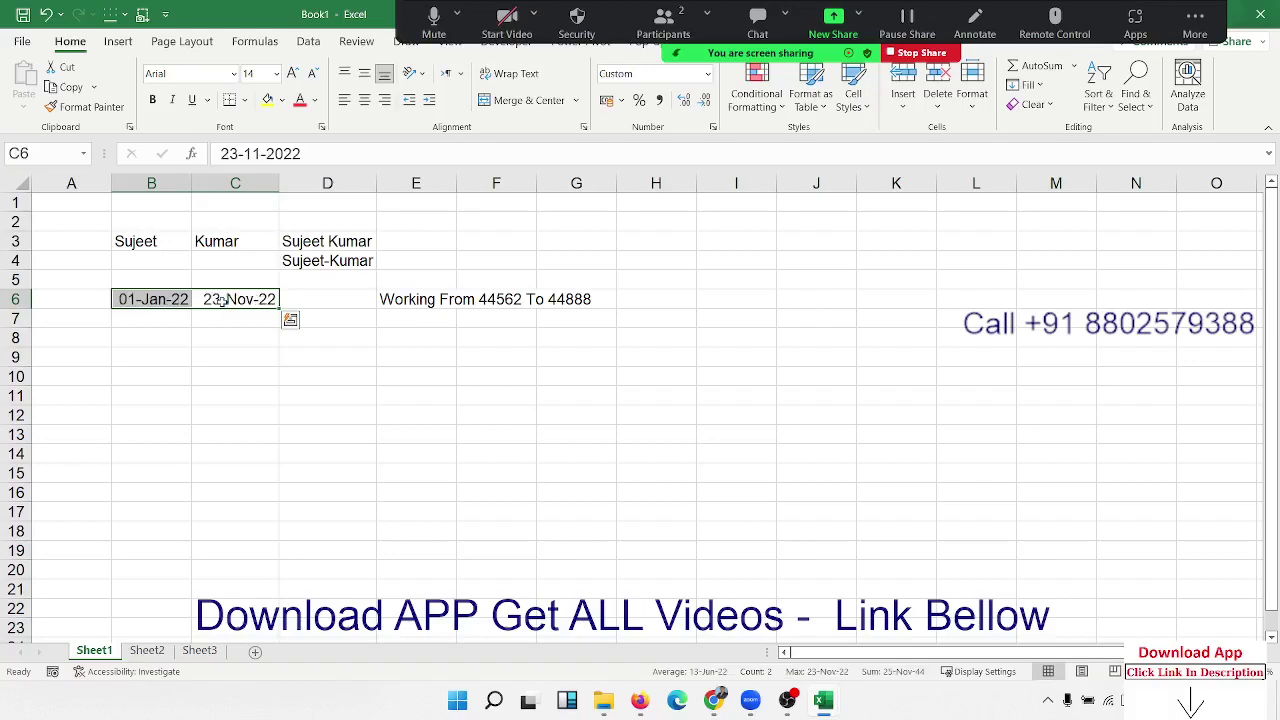
pyautogui.press('Right')
pyautogui.press('Right')
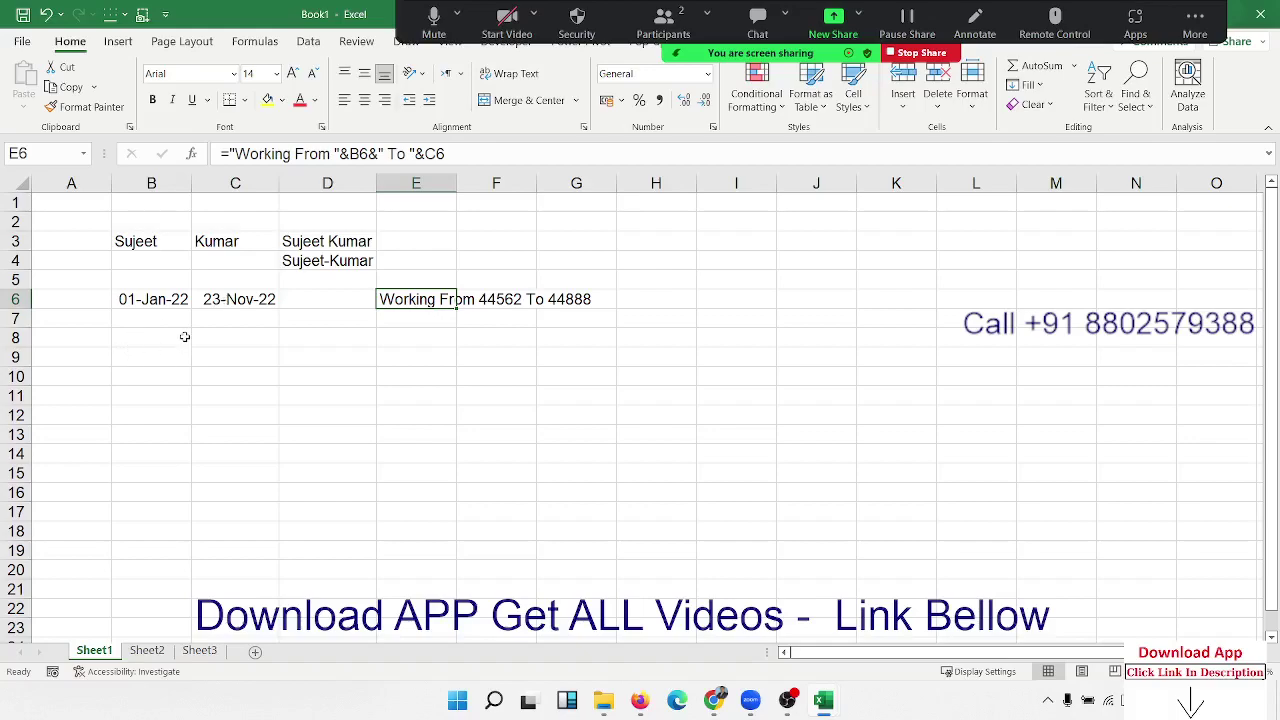
pyautogui.click(243, 362)
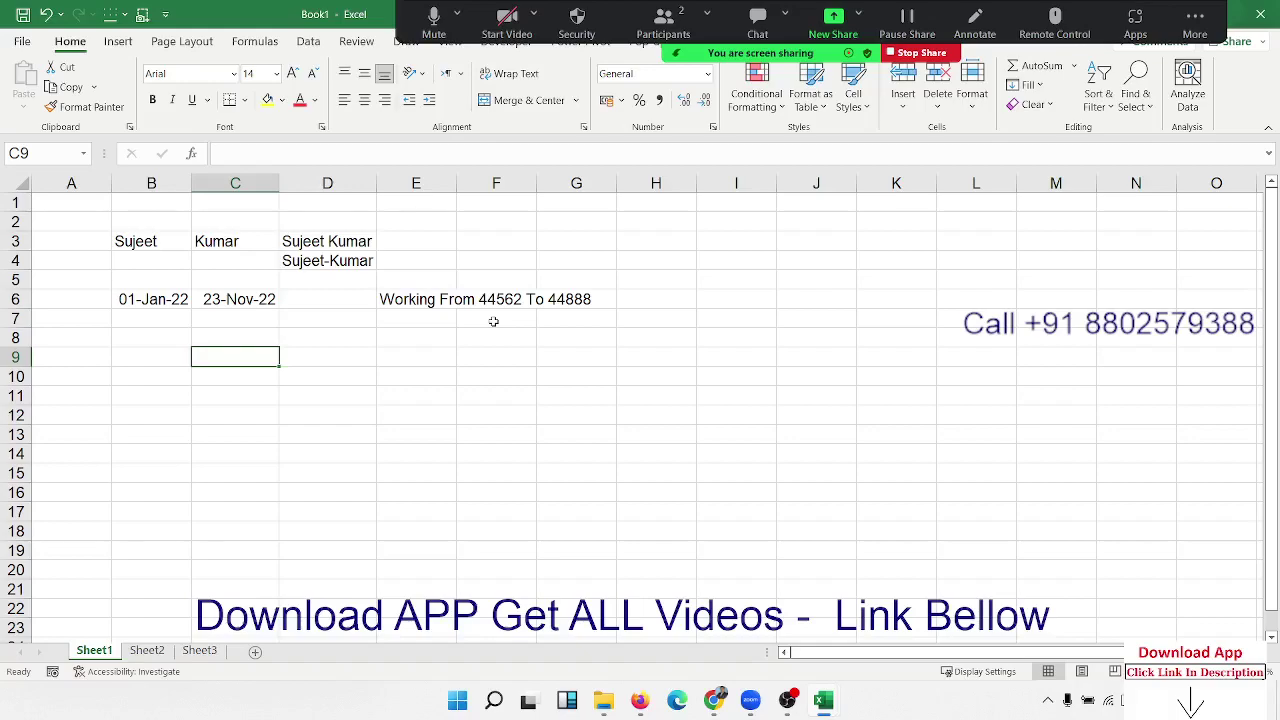
# Step: In E6, wrap the B6 reference in TEXT(B6,"DD-MMM-YY")
pyautogui.doubleClick(420, 299)
pyautogui.moveTo(508, 300); pyautogui.dragTo(519, 300)
pyautogui.press('Left')
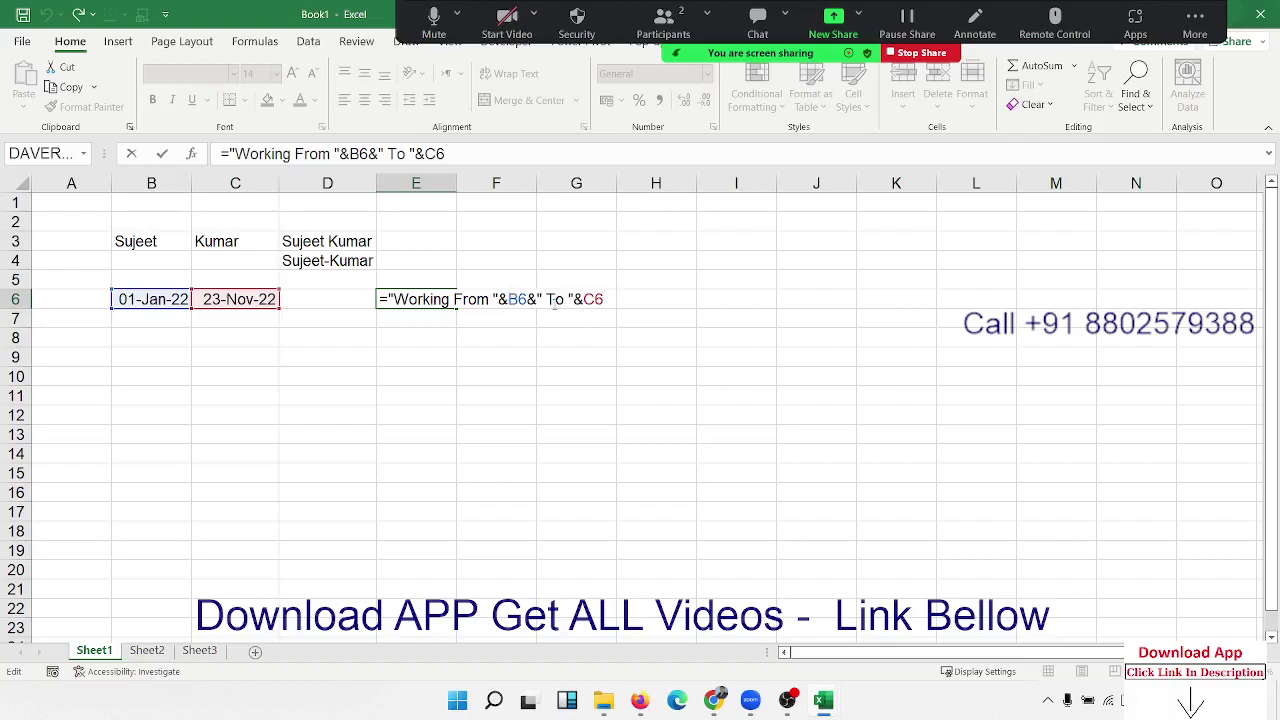
pyautogui.write('te')
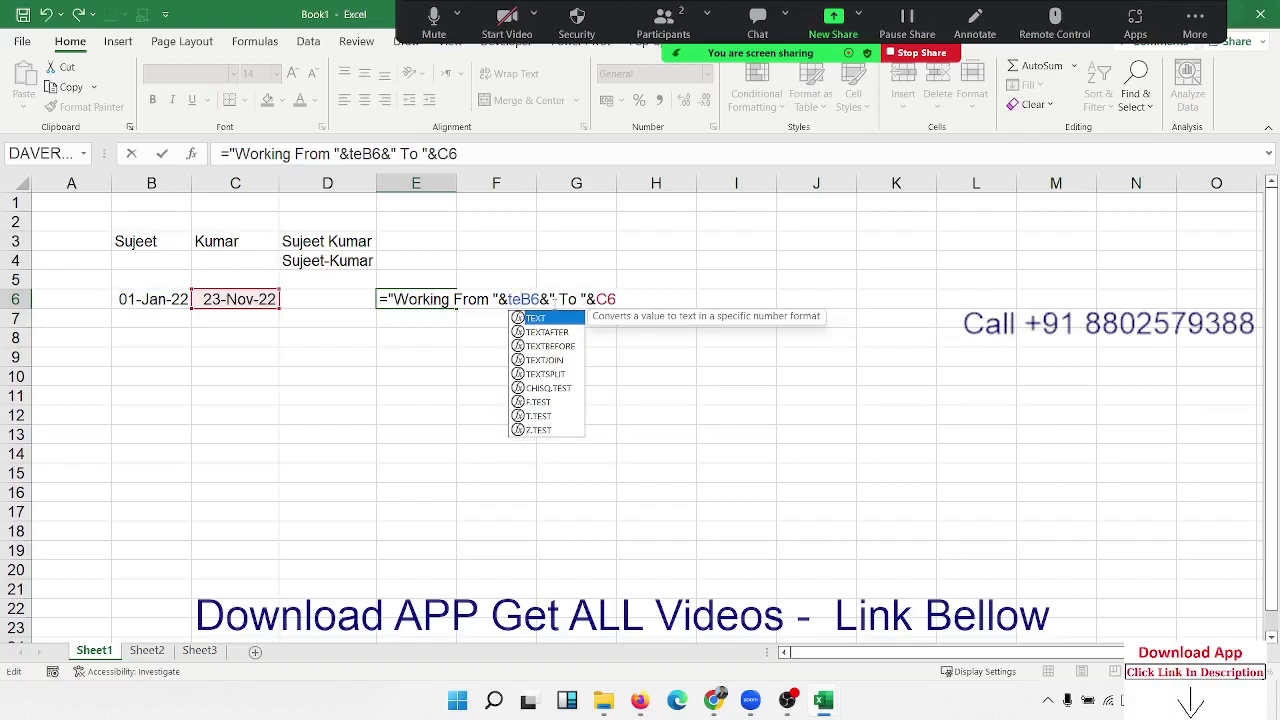
pyautogui.press('Tab')
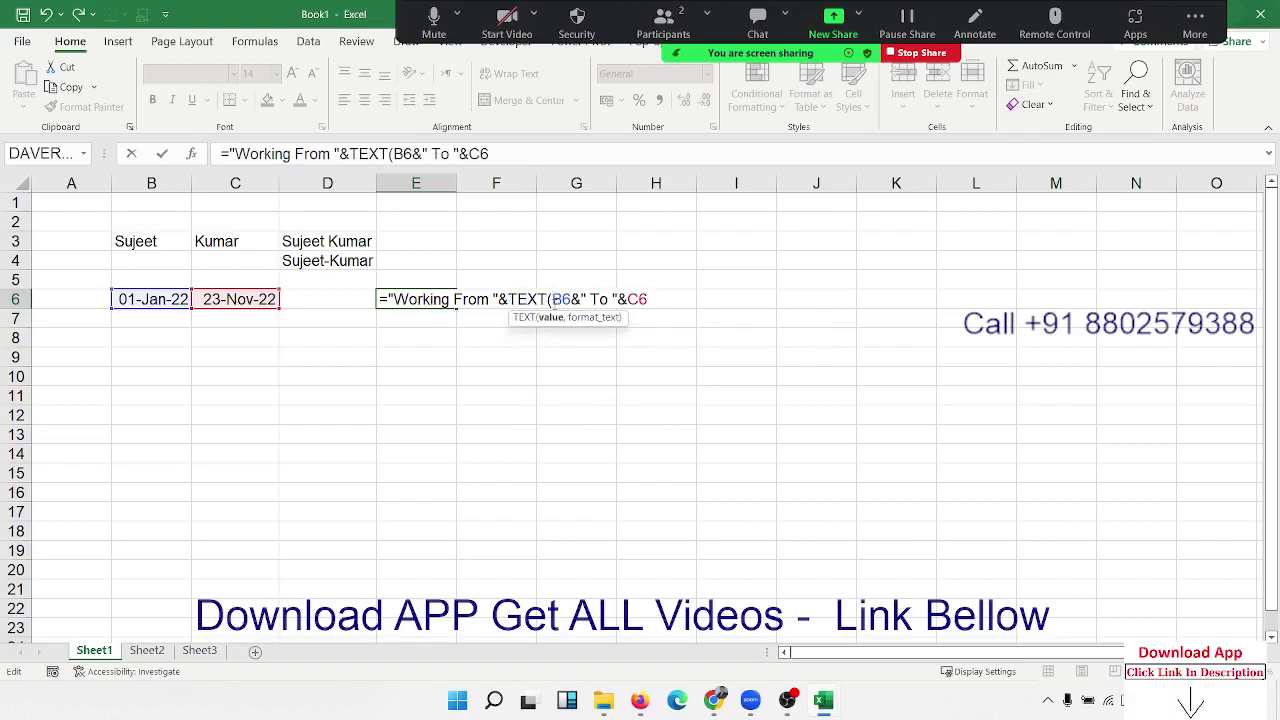
pyautogui.write(',"DD')
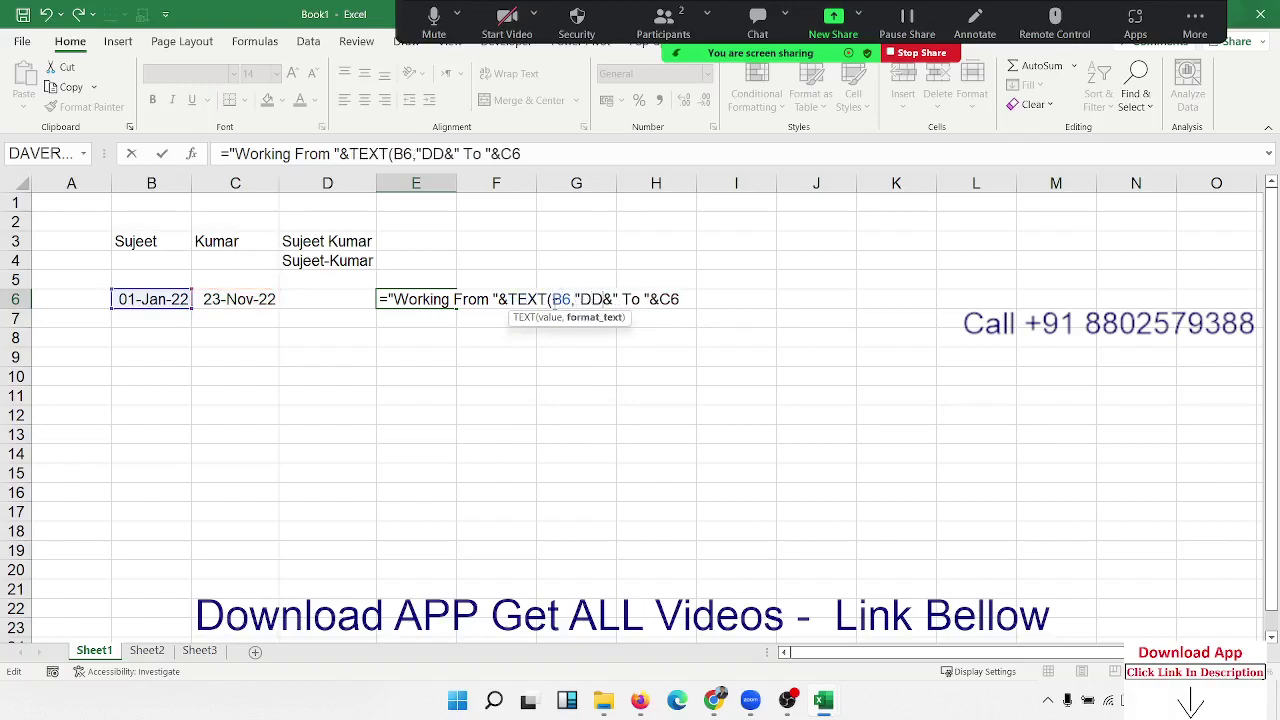
pyautogui.write('-MMM')
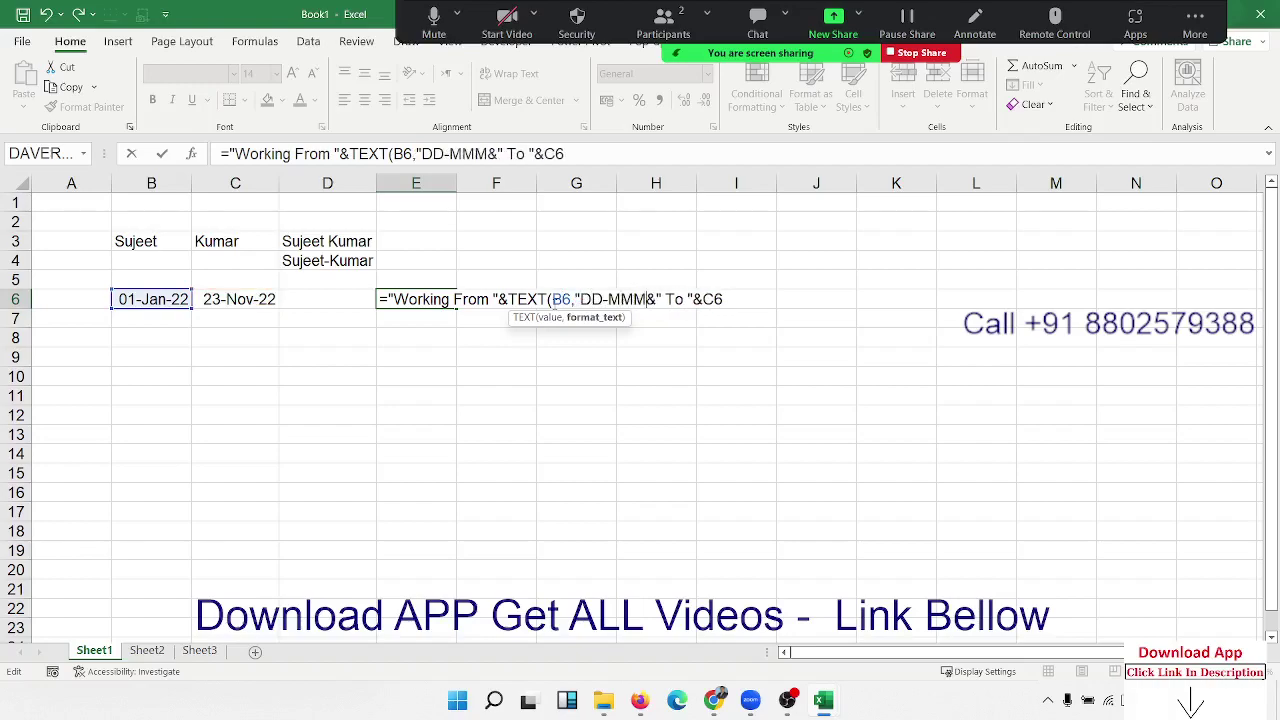
pyautogui.write('-YYY')
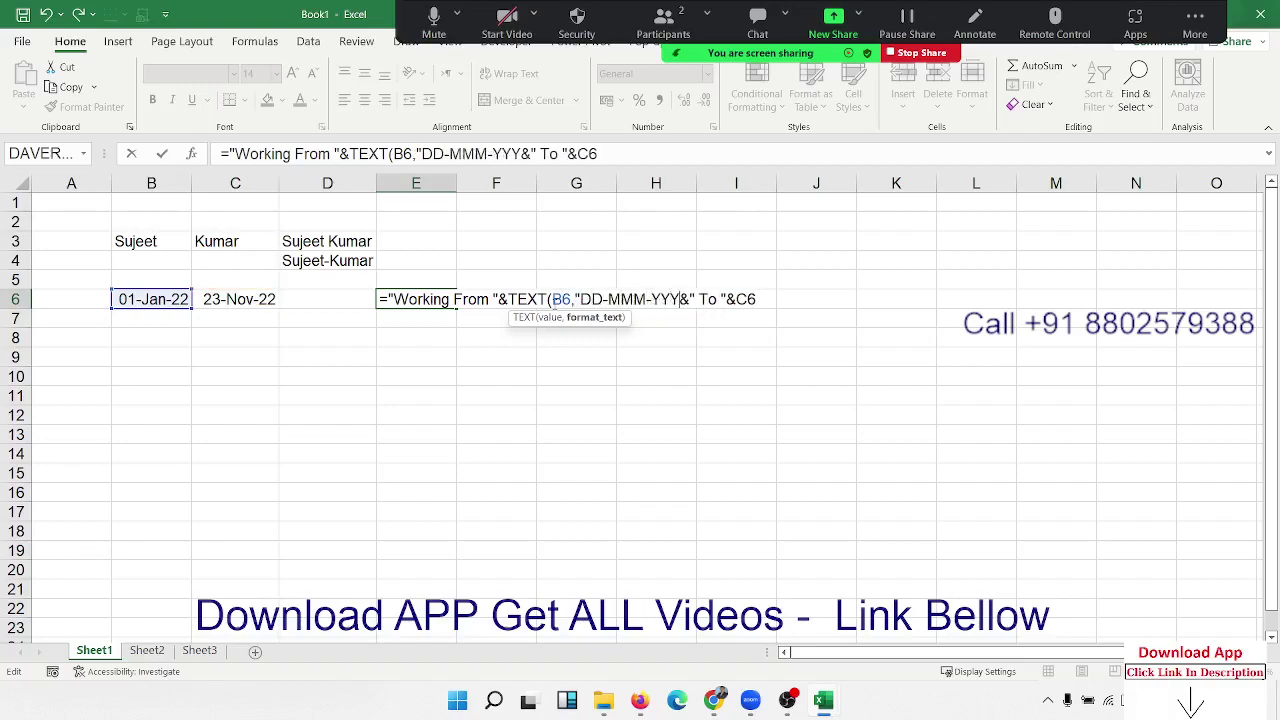
pyautogui.press('BackSpace')
pyautogui.write('"')
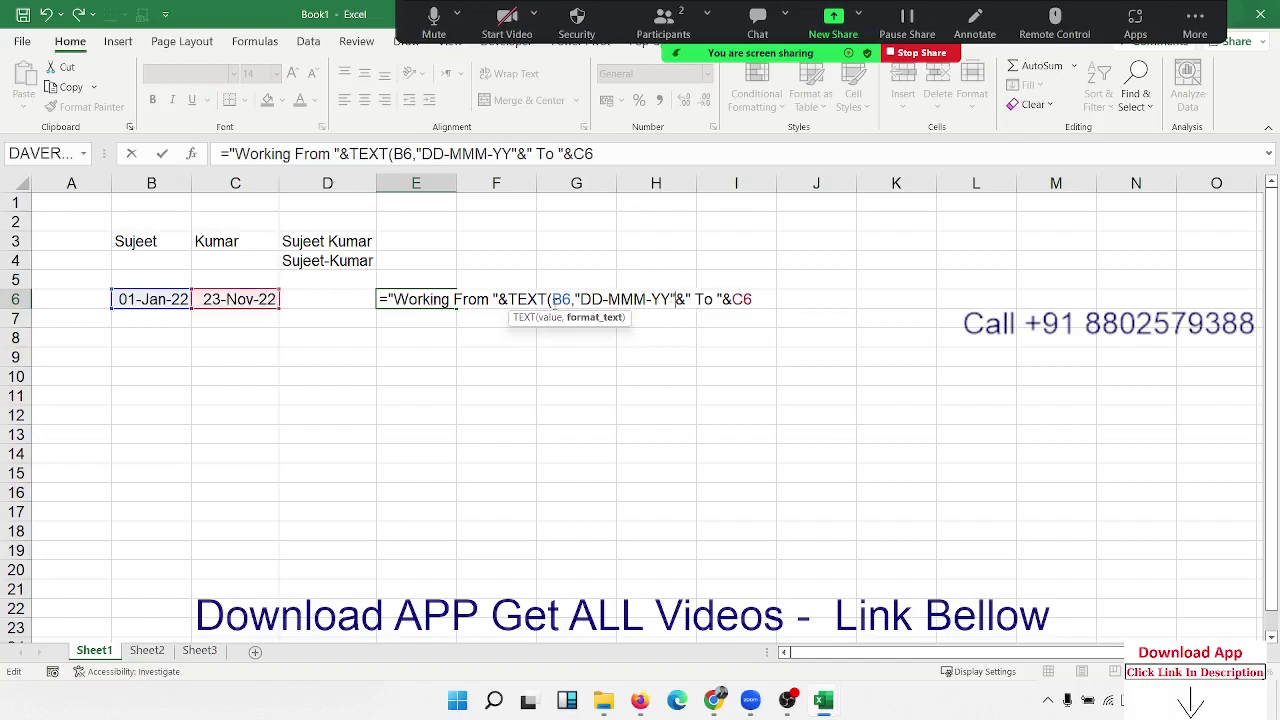
pyautogui.write(')')
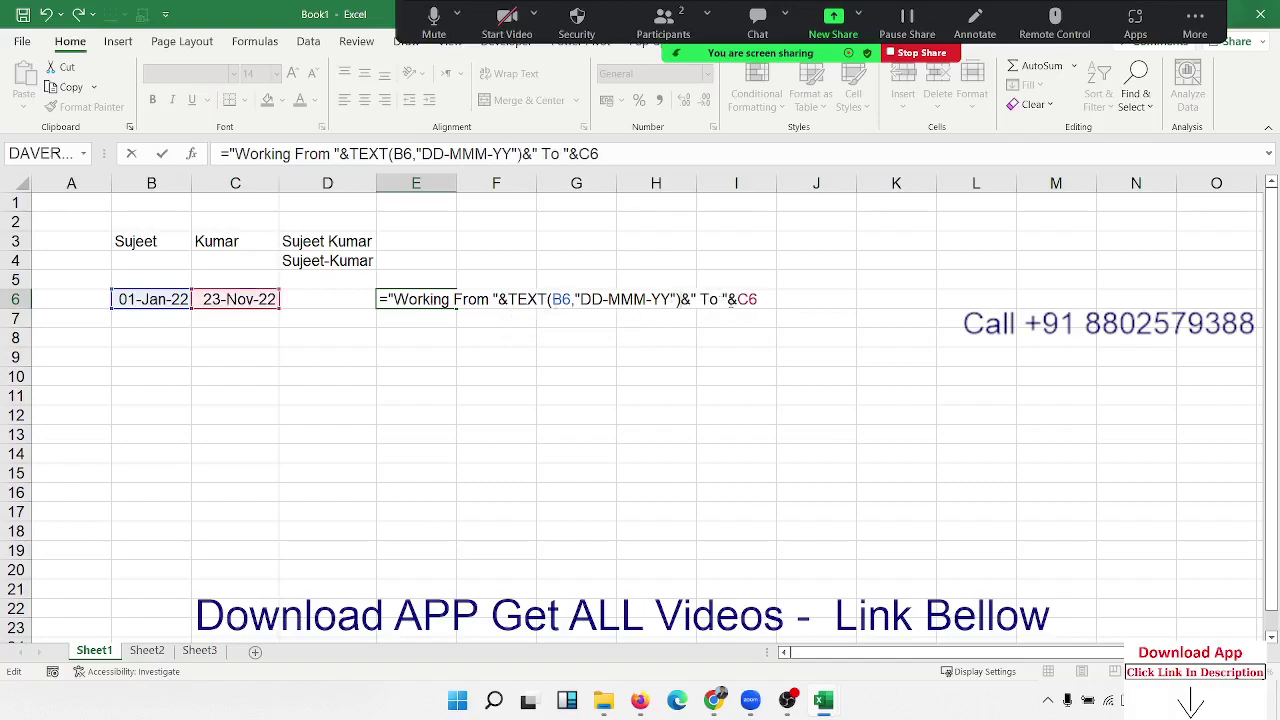
# Step: Wrap the C6 date in TEXT(...,"DD-MMM-YY") too and commit the E6 formula
pyautogui.click(739, 302)
pyautogui.write('TEXT(B6')
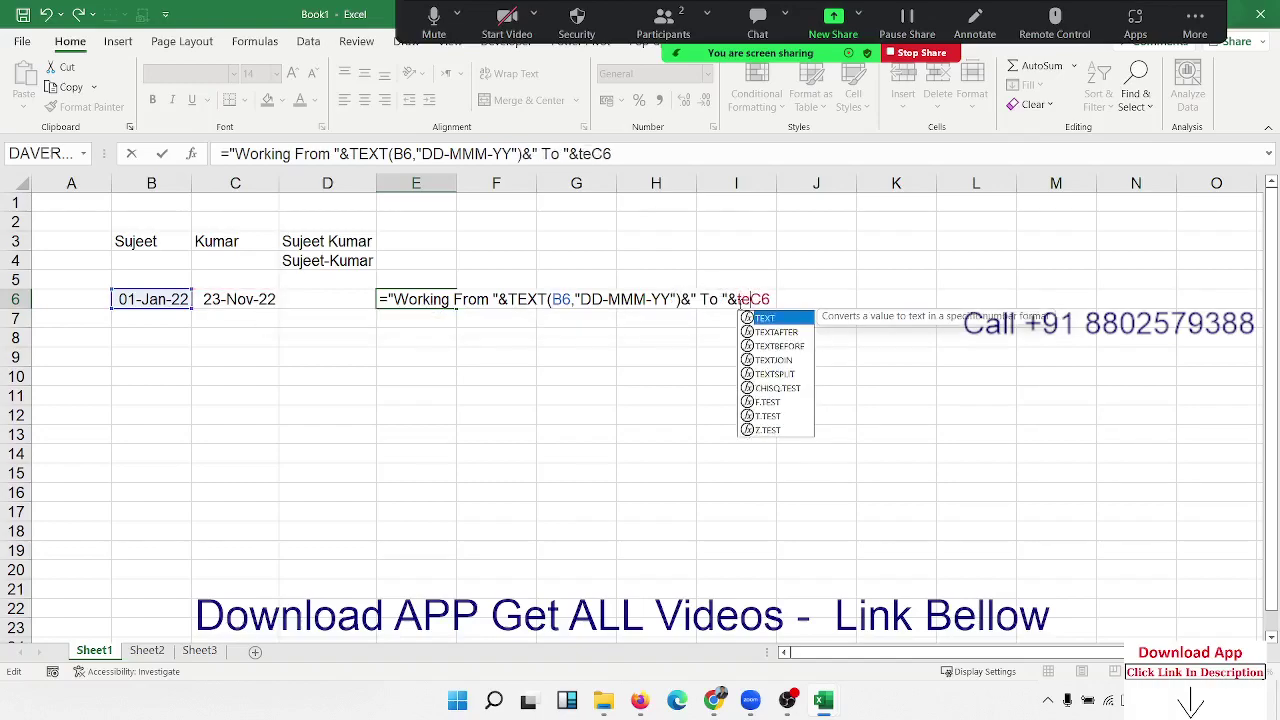
pyautogui.write(',"DD-MMM-YY")')
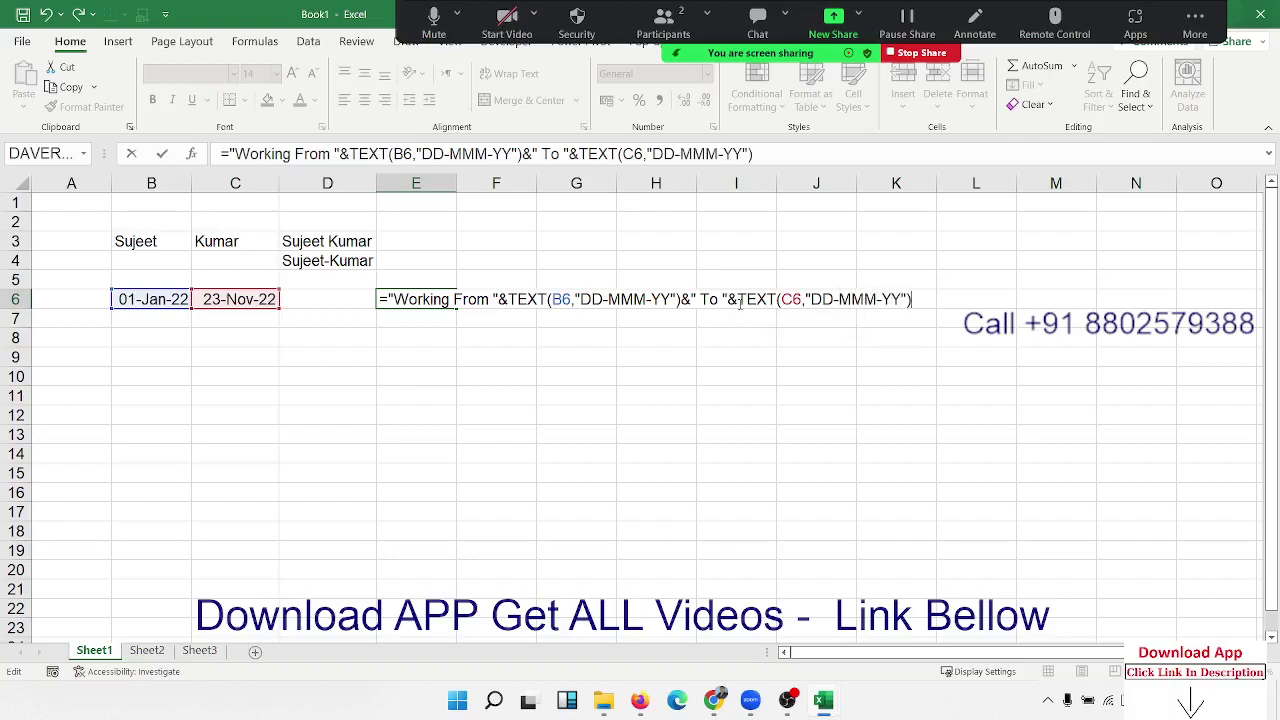
pyautogui.hotkey('ctrl', 'Return')
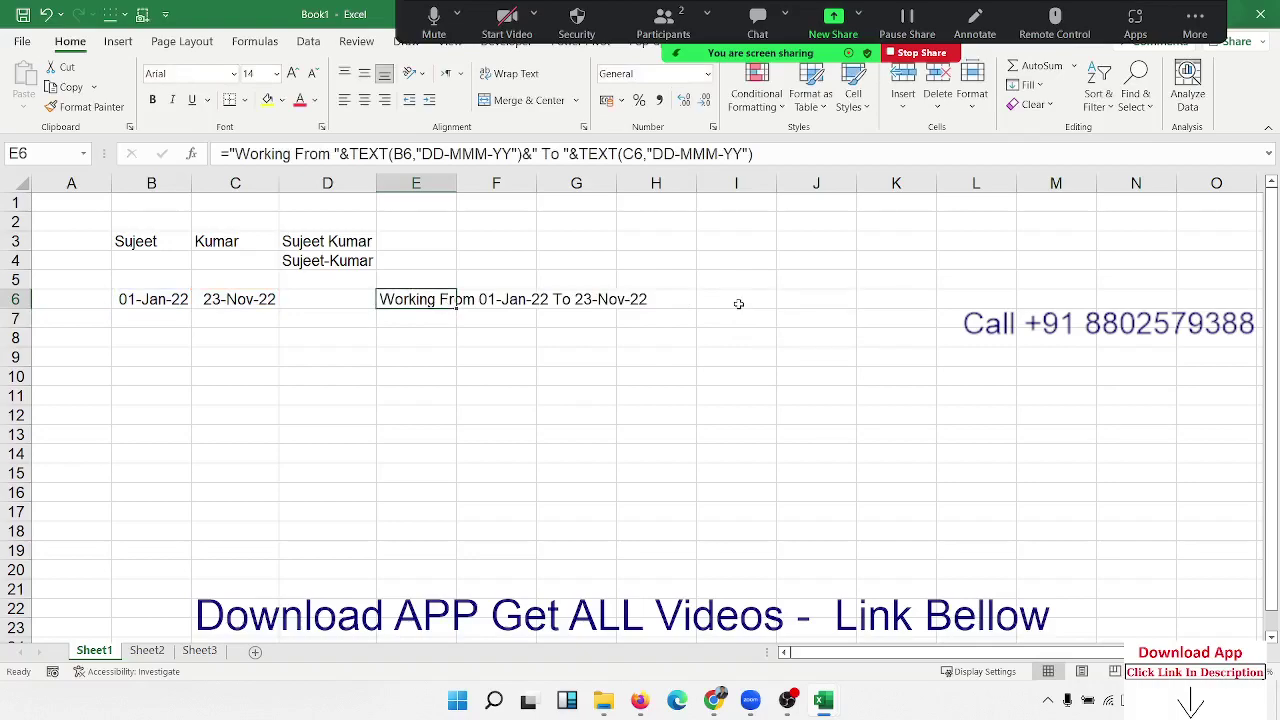
pyautogui.hotkey('alt', 'Tab')
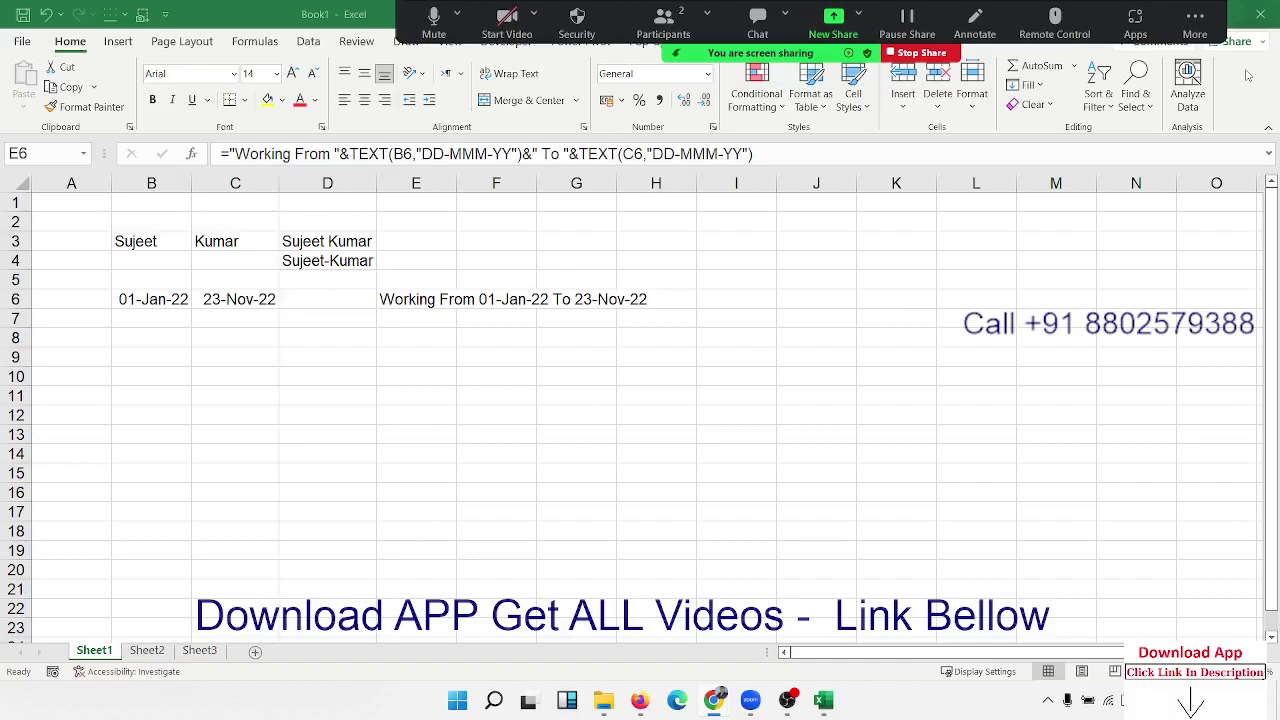
pyautogui.click(455, 306)
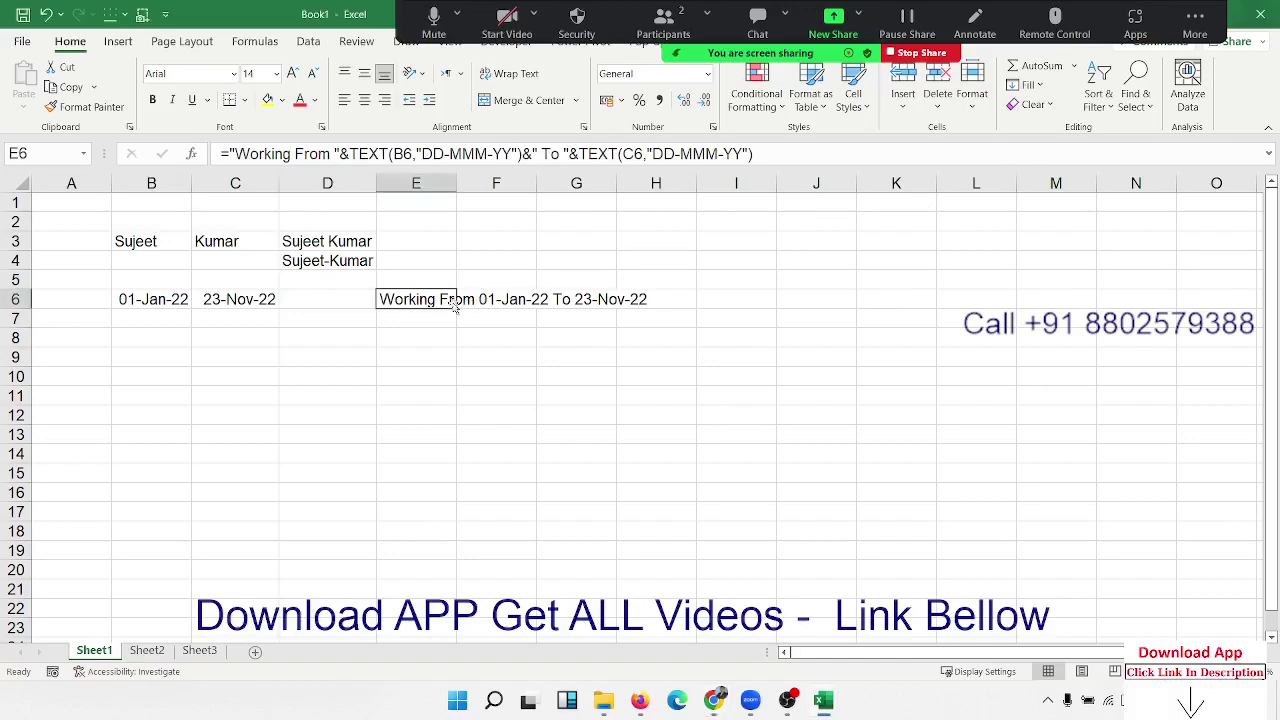
pyautogui.click(205, 308)
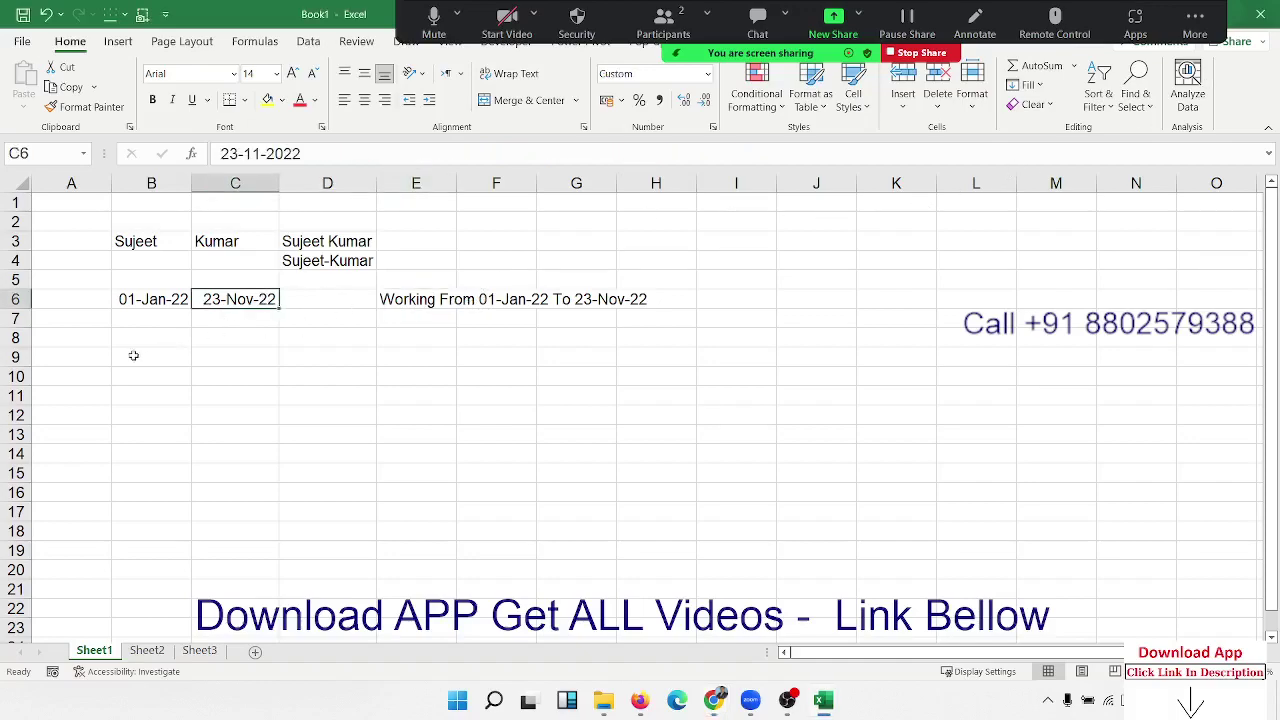
# Step: Type a first name in A9 and fill the name list down to A23
pyautogui.click(104, 358)
pyautogui.write('Puja')
pyautogui.click(82, 412)
pyautogui.click(98, 357)
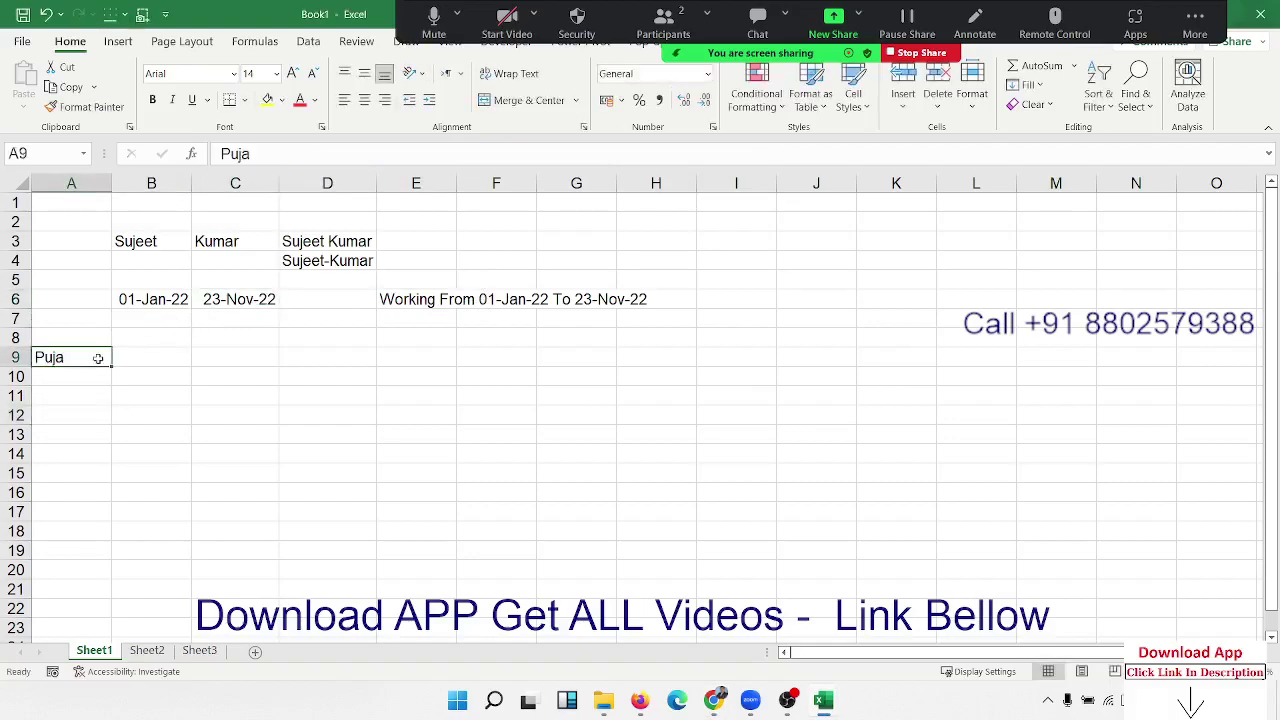
pyautogui.moveTo(115, 367); pyautogui.dragTo(98, 627)
pyautogui.moveTo(97, 357); pyautogui.dragTo(66, 627)
pyautogui.click(219, 360)
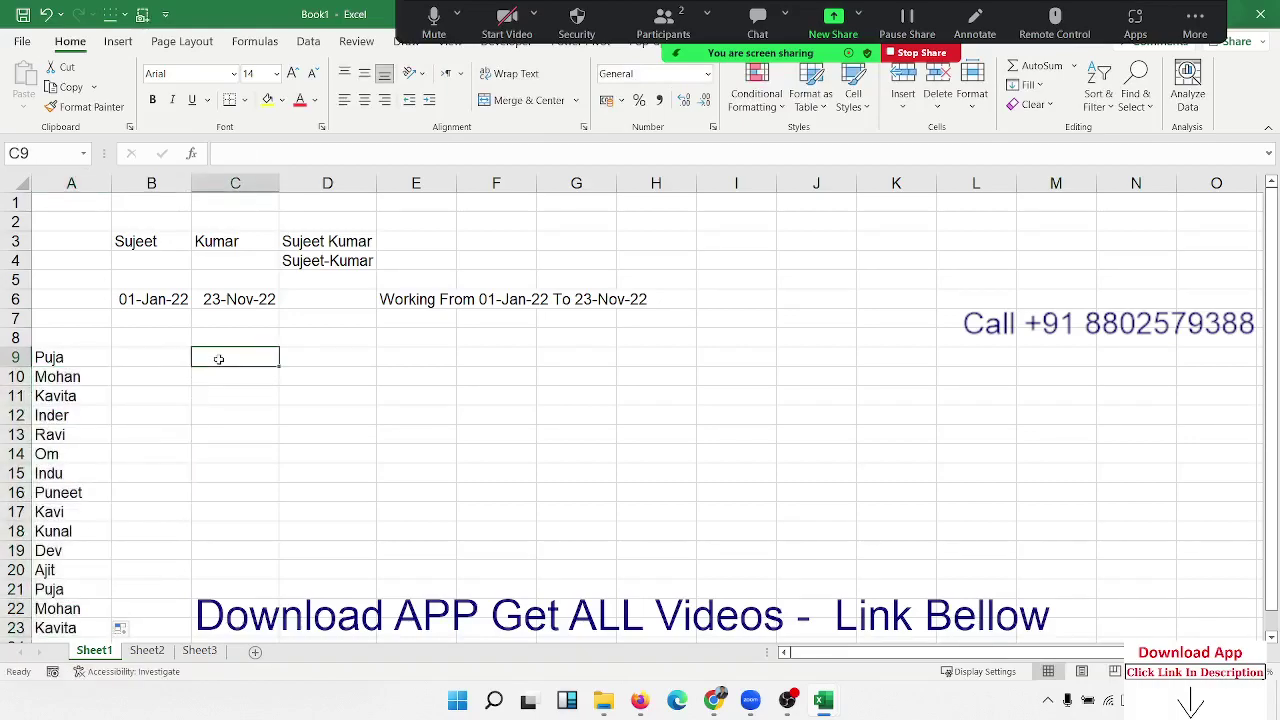
# Step: Abandon a comma-separated name entry in B9 and start a CON formula instead
pyautogui.press('Left')
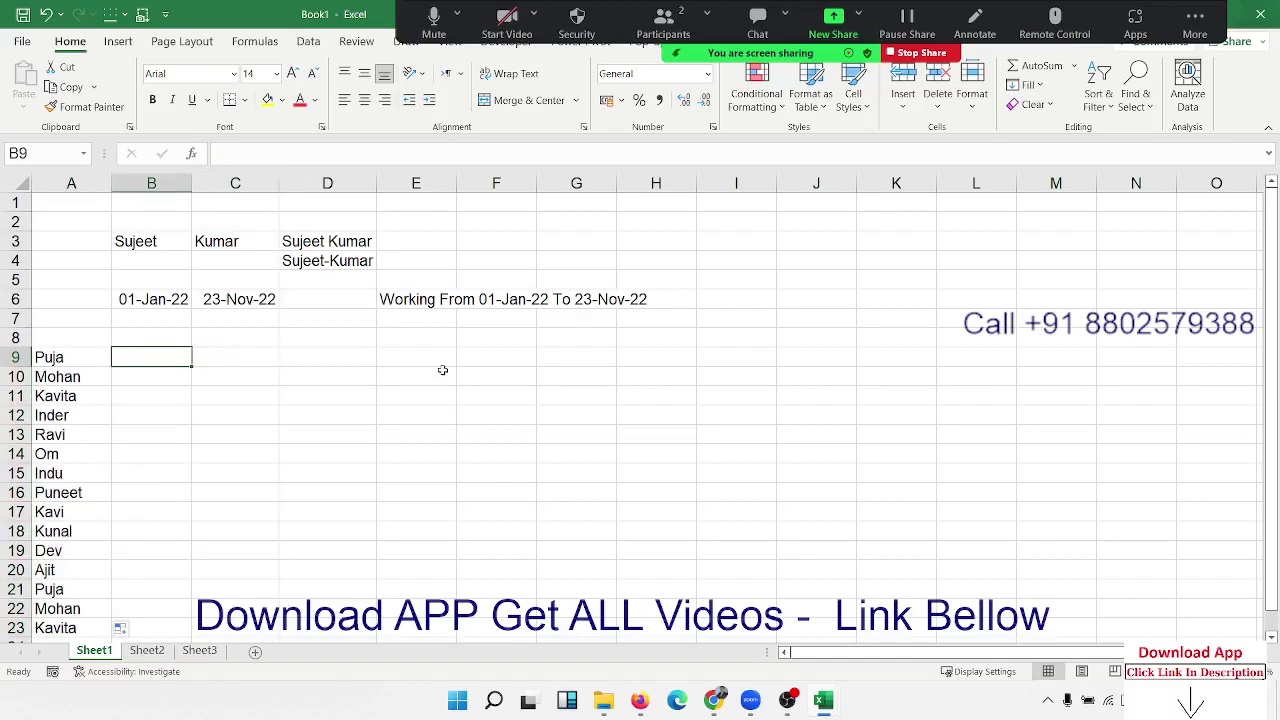
pyautogui.write('Puaj')
pyautogui.press('BackSpace')
pyautogui.press('BackSpace')
pyautogui.press('BackSpace')
pyautogui.write('uja')
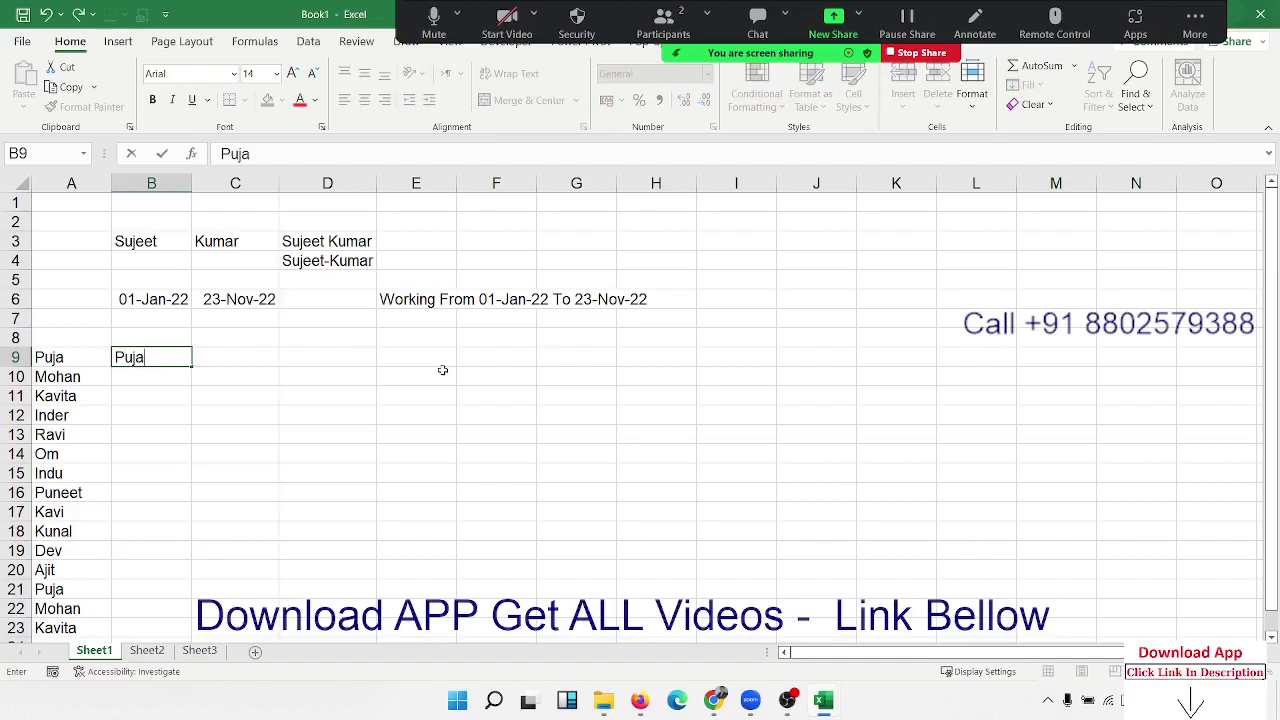
pyautogui.write(',Mohan,')
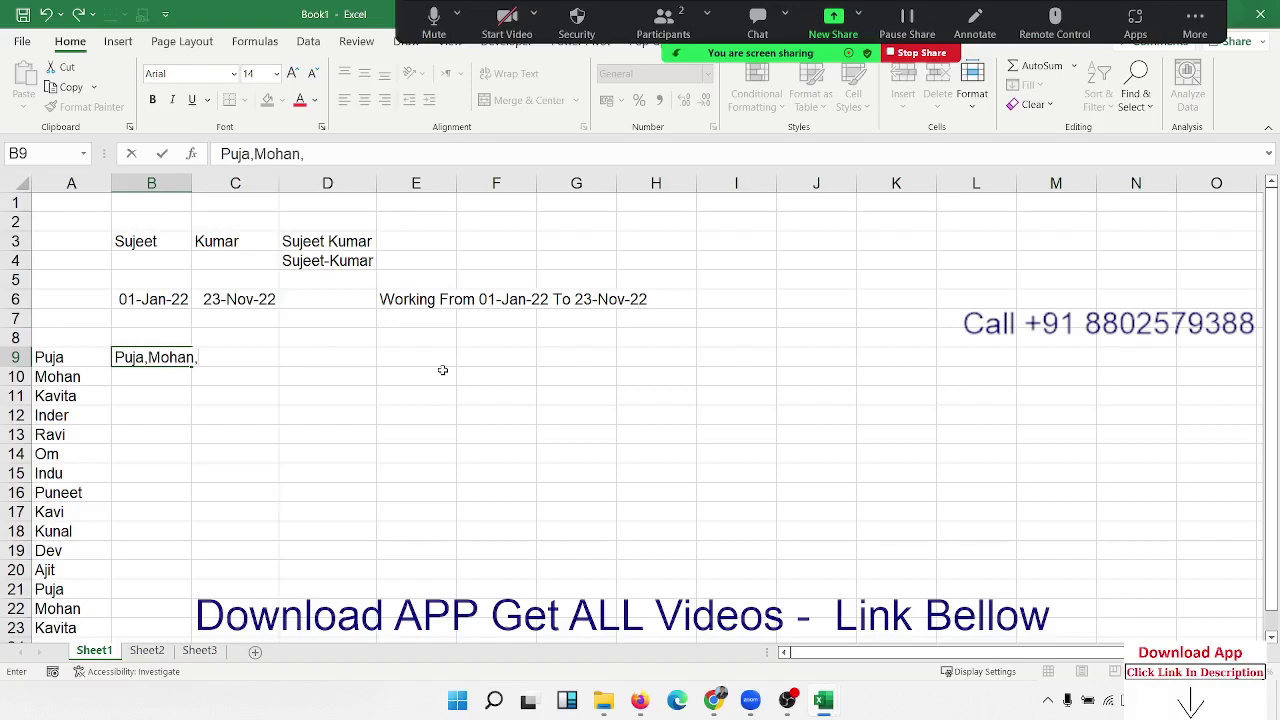
pyautogui.press('Escape')
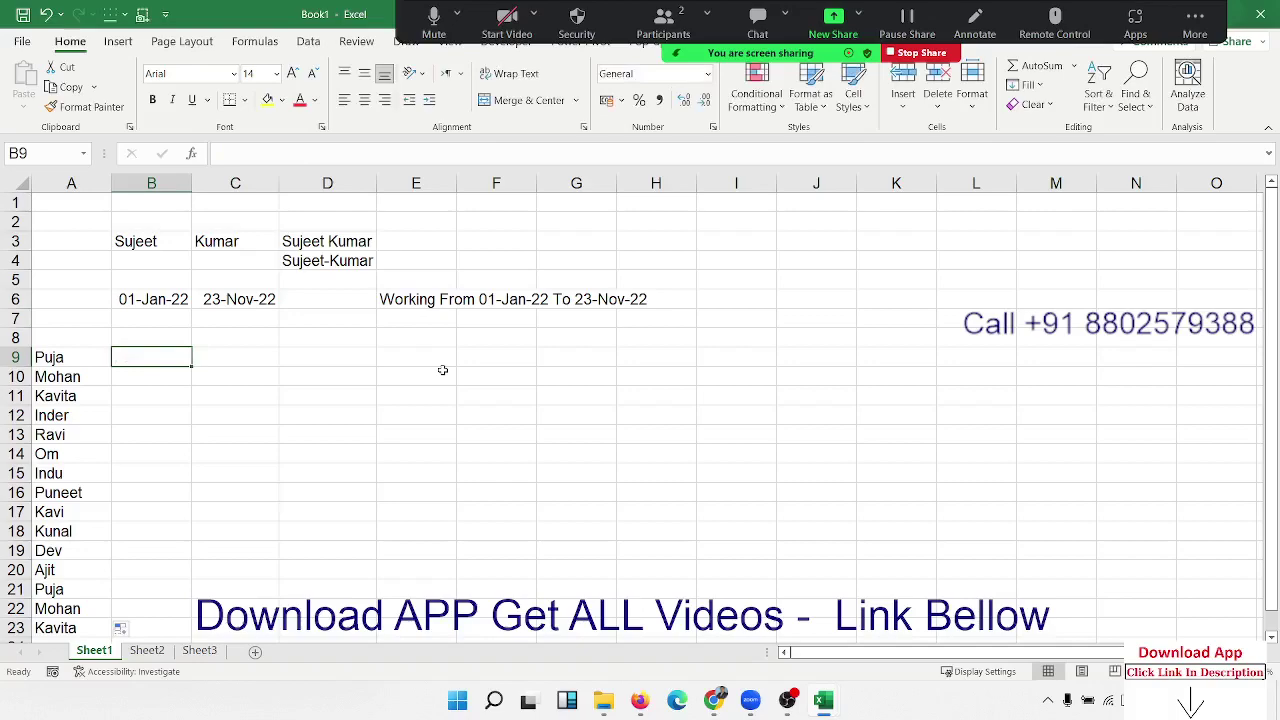
pyautogui.write('=con')
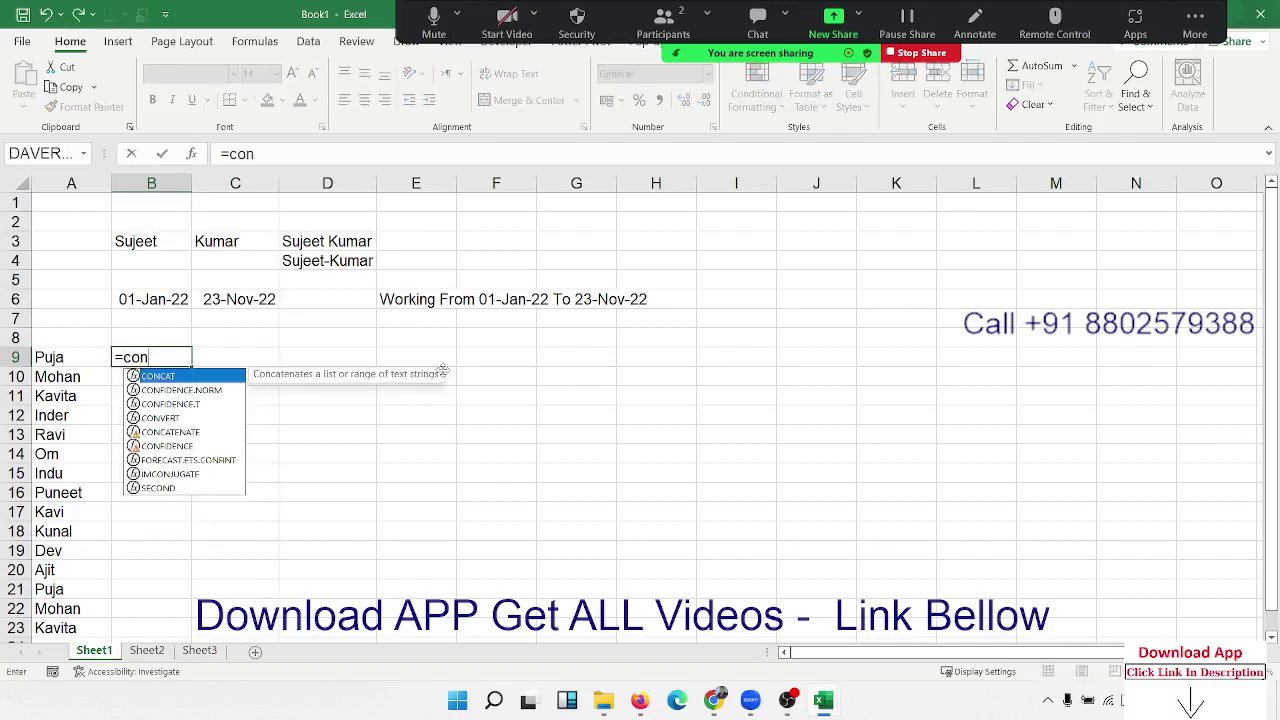
# Step: Build a CONCATENATE formula in B9 referencing A9 through A12, then discard it
pyautogui.press('Down')
pyautogui.press('Down')
pyautogui.press('Down')
pyautogui.press('Down')
pyautogui.press('Tab')
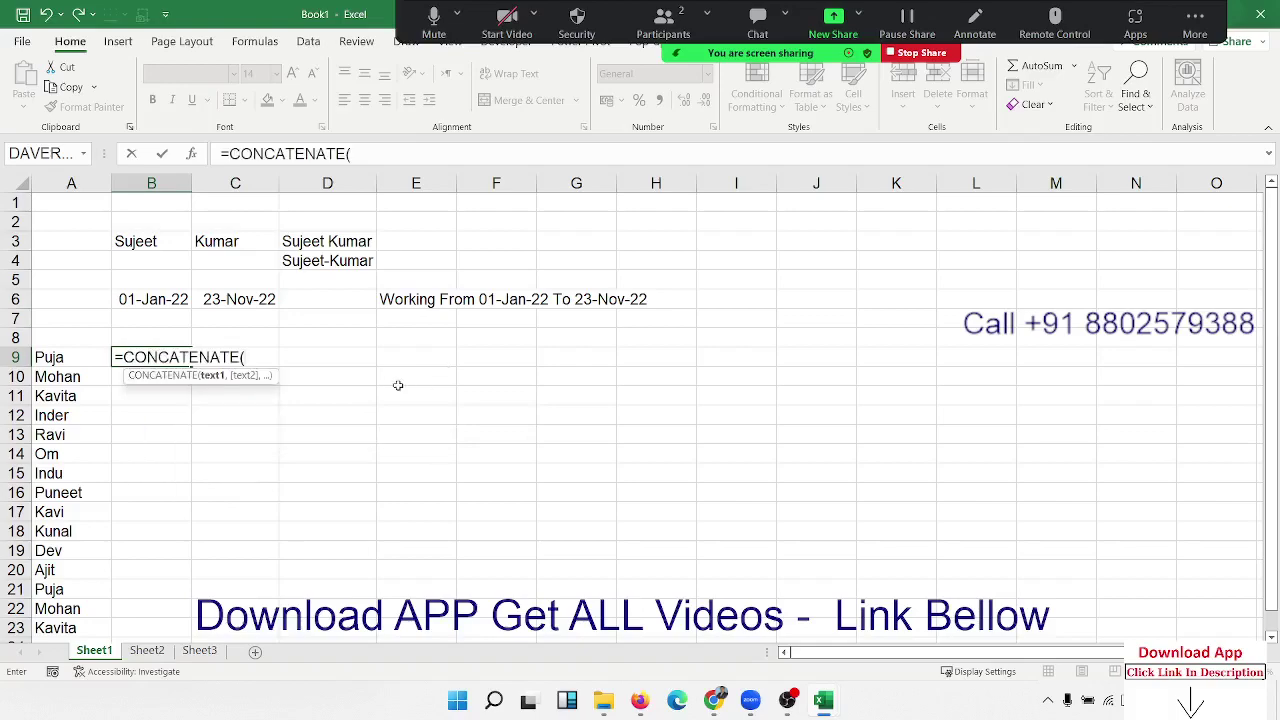
pyautogui.click(84, 362)
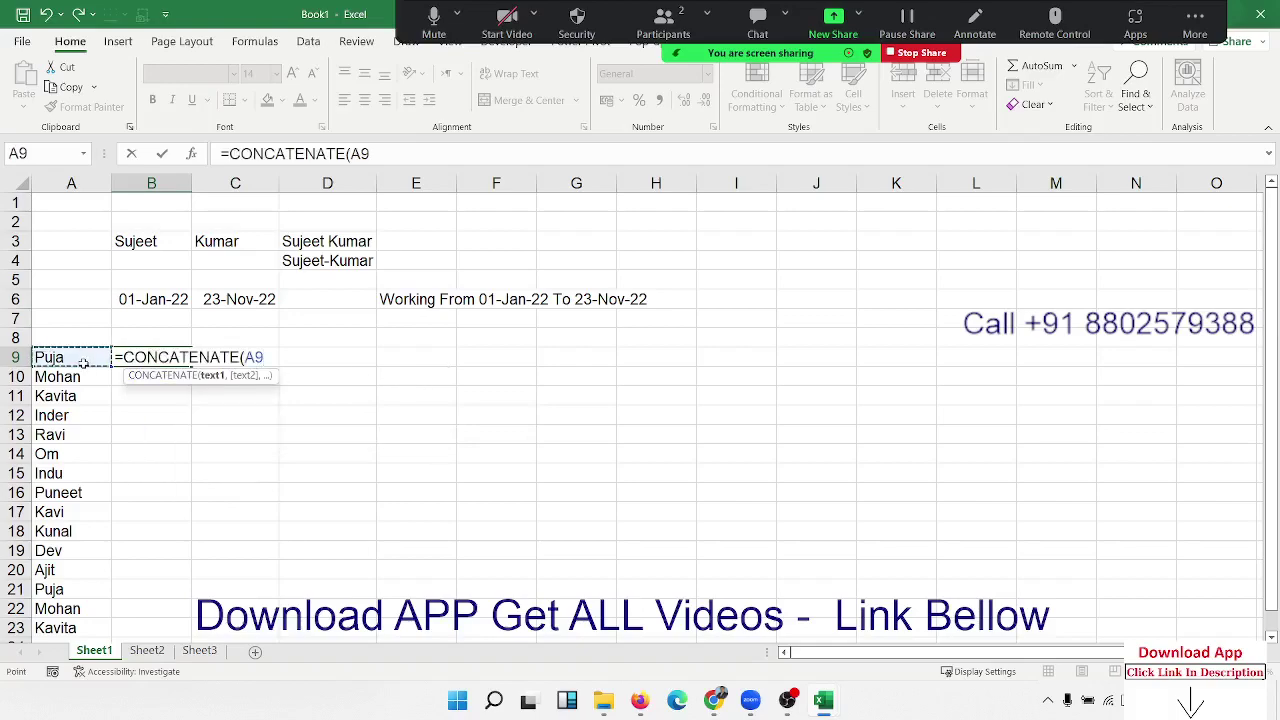
pyautogui.moveTo(84, 372)
pyautogui.mouseDown()
pyautogui.moveTo(80, 530)
pyautogui.moveTo(72, 362)
pyautogui.mouseUp()
pyautogui.write(',')
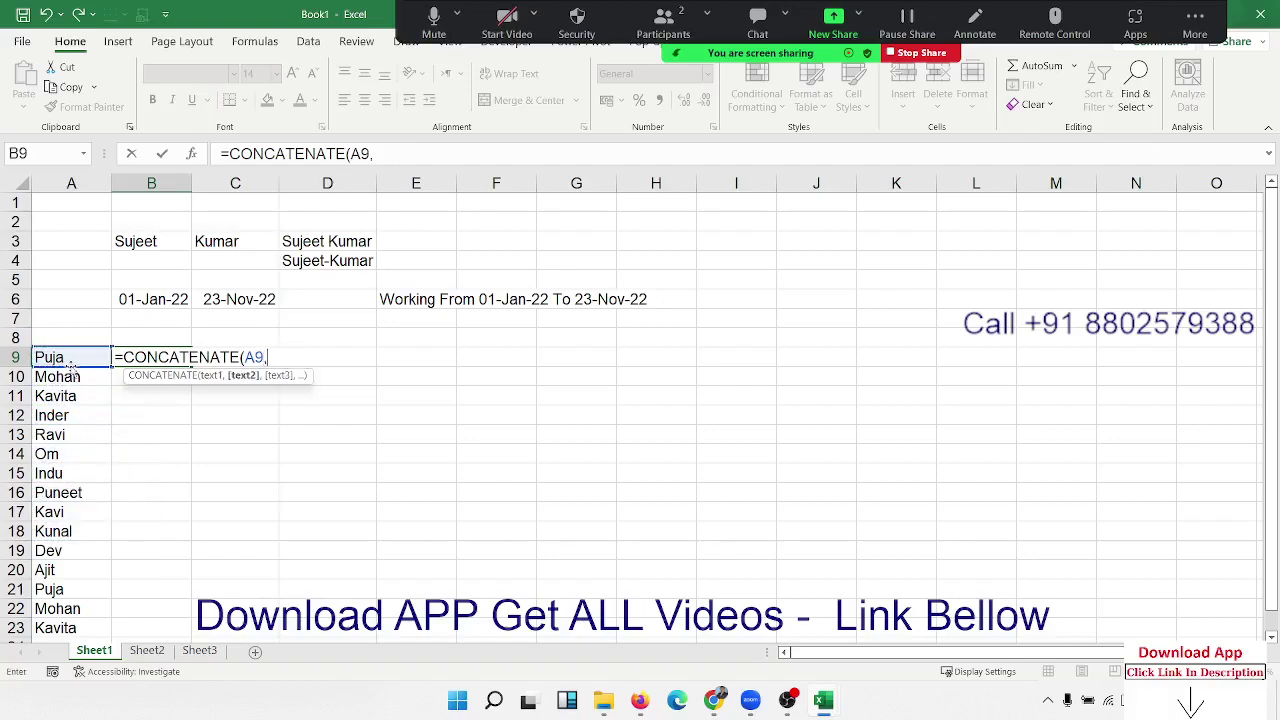
pyautogui.click(67, 378)
pyautogui.write(',')
pyautogui.click(64, 397)
pyautogui.write(',')
pyautogui.click(62, 417)
pyautogui.write(',')
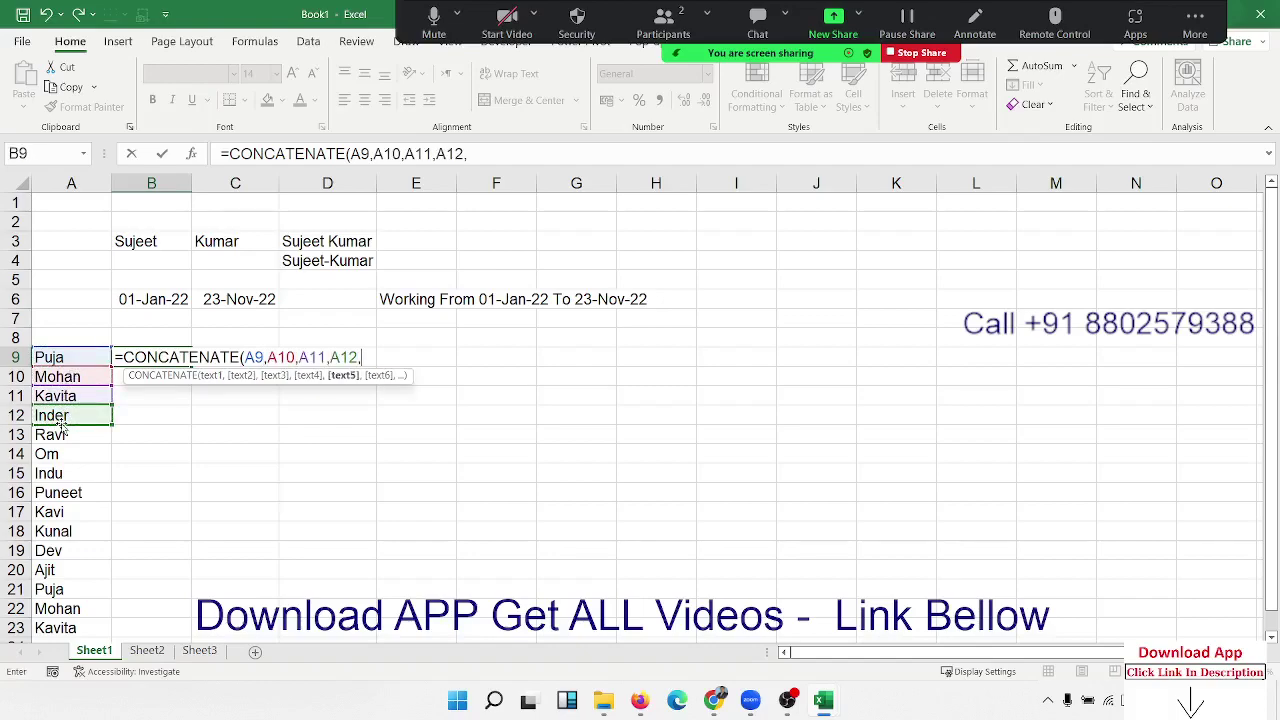
pyautogui.press('Escape')
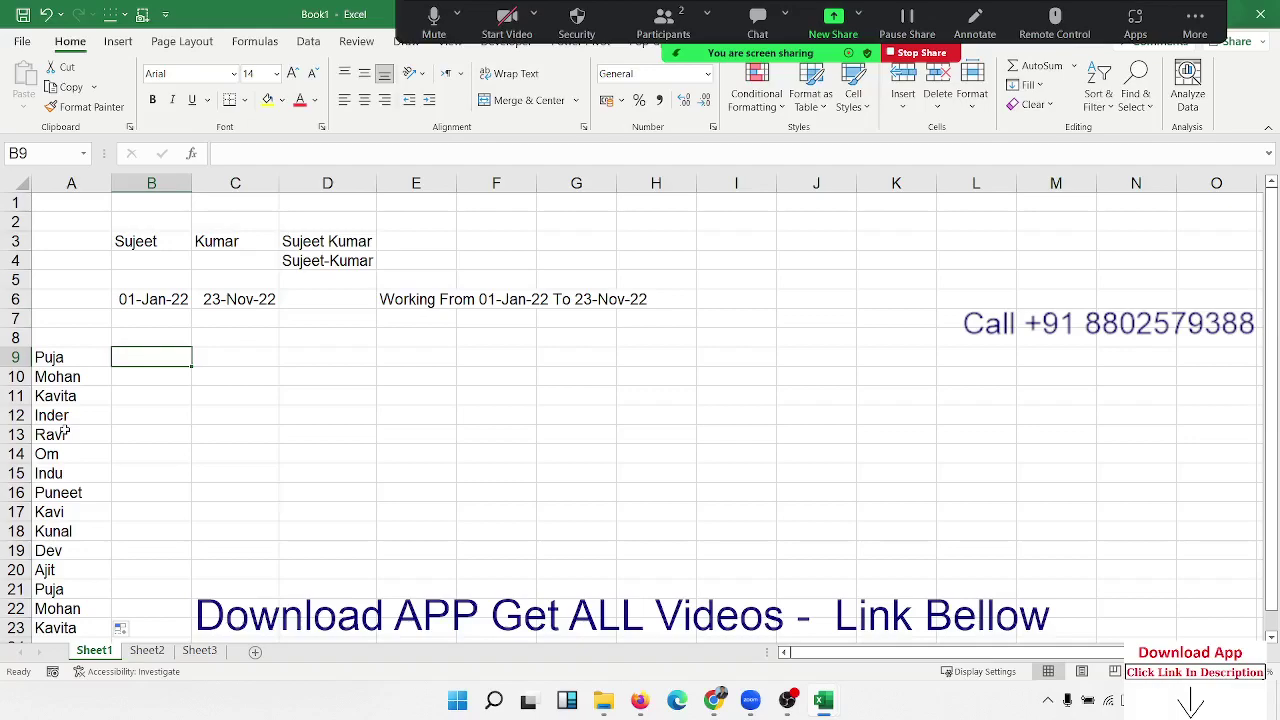
# Step: Enter =CONCAT(A9:A23) in B9 to join all fifteen names
pyautogui.write('=')
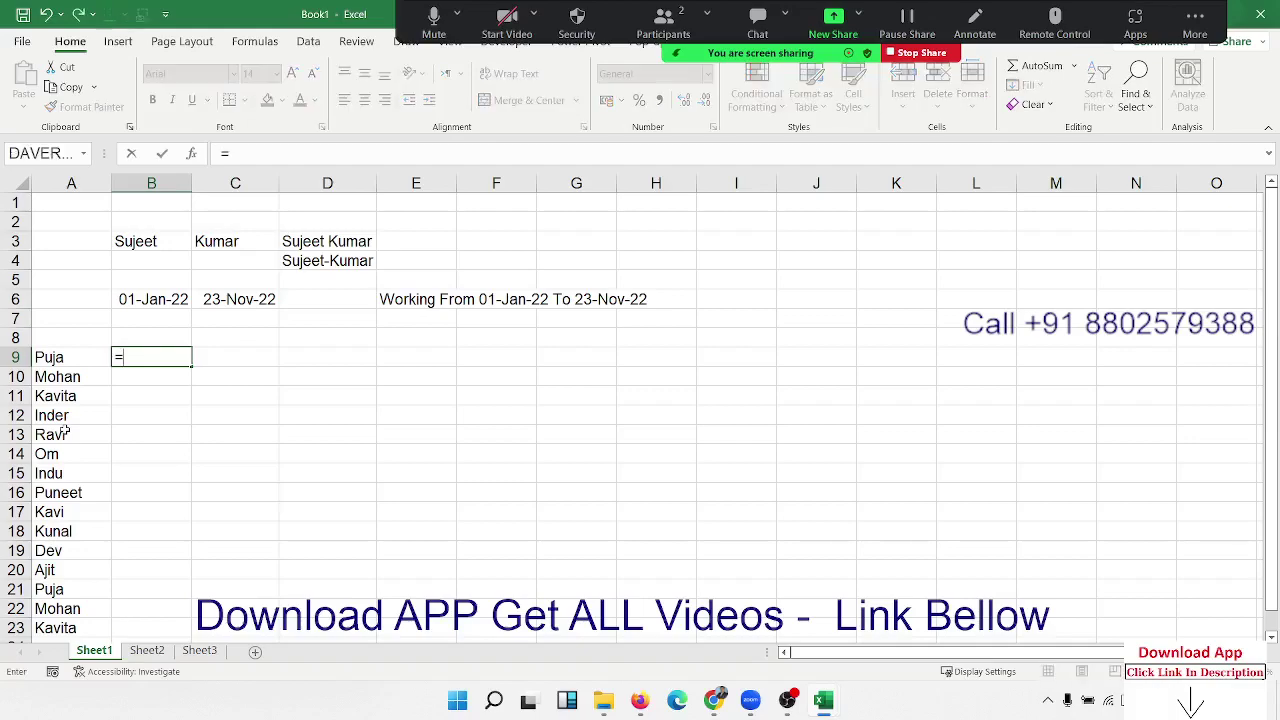
pyautogui.write('tex')
pyautogui.press('BackSpace')
pyautogui.press('BackSpace')
pyautogui.press('BackSpace')
pyautogui.write('con')
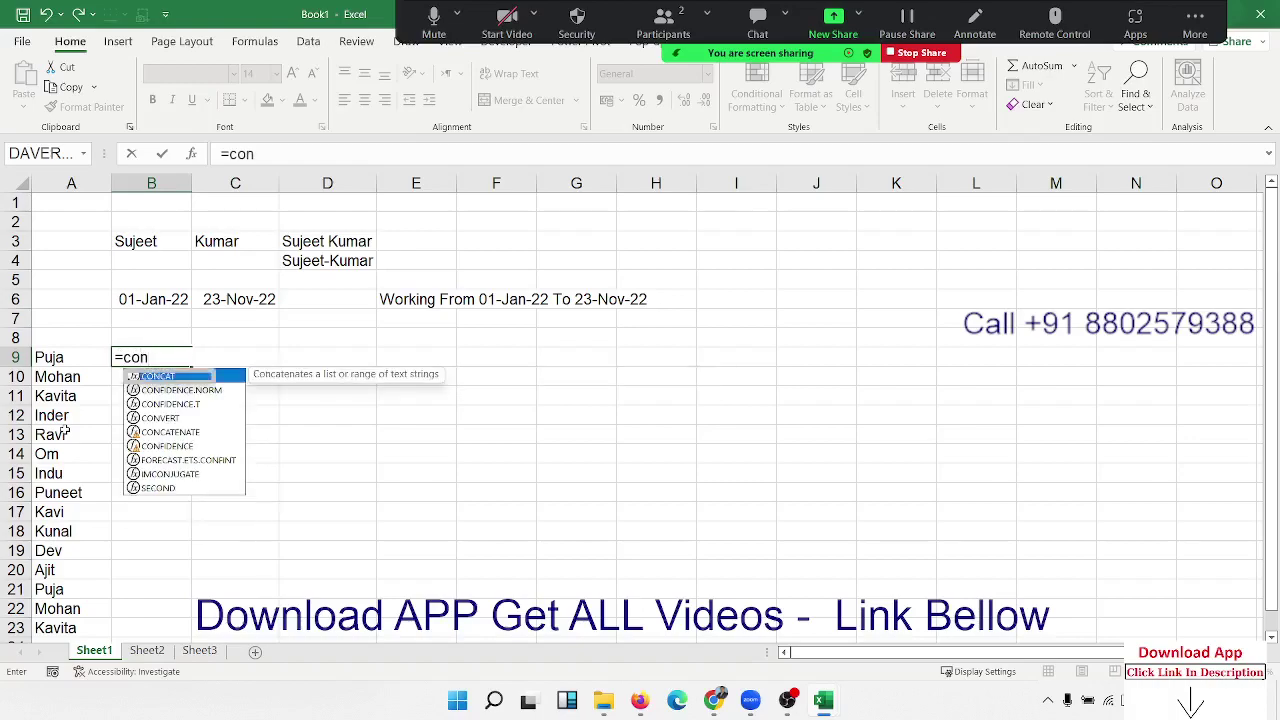
pyautogui.press('Tab')
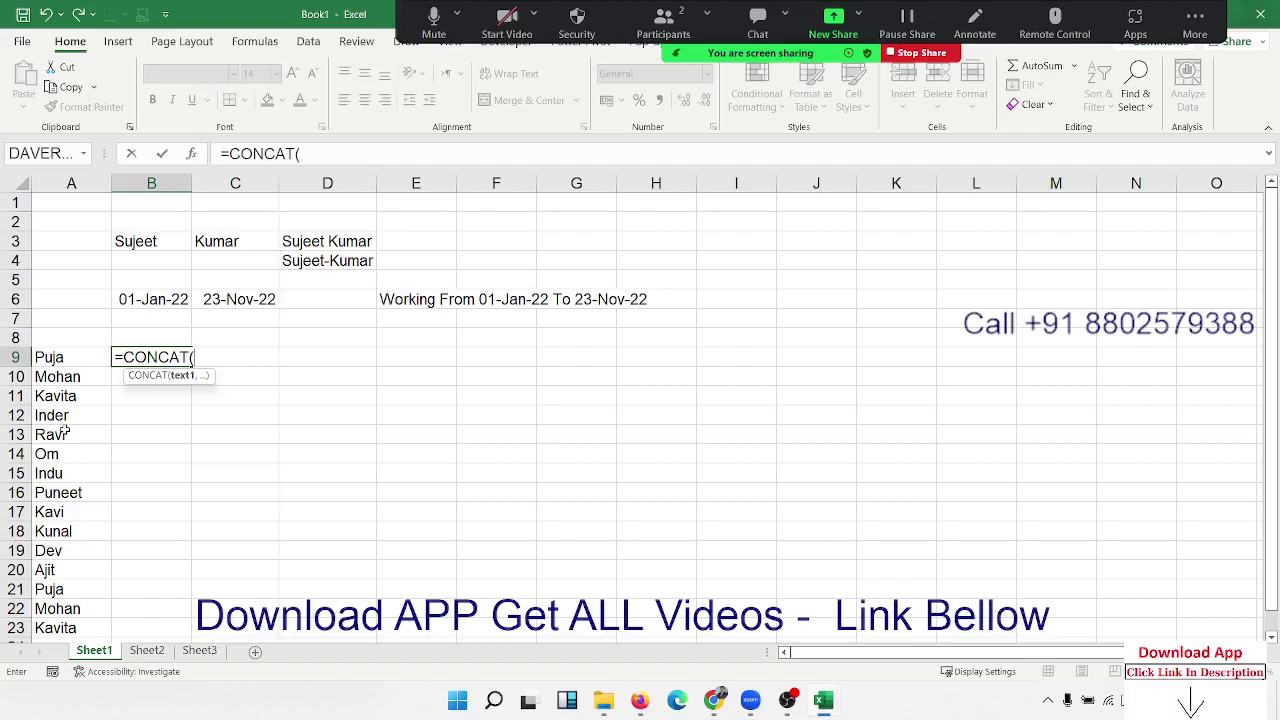
pyautogui.press('Left')
pyautogui.hotkey('ctrl', 'shift', 'Down')
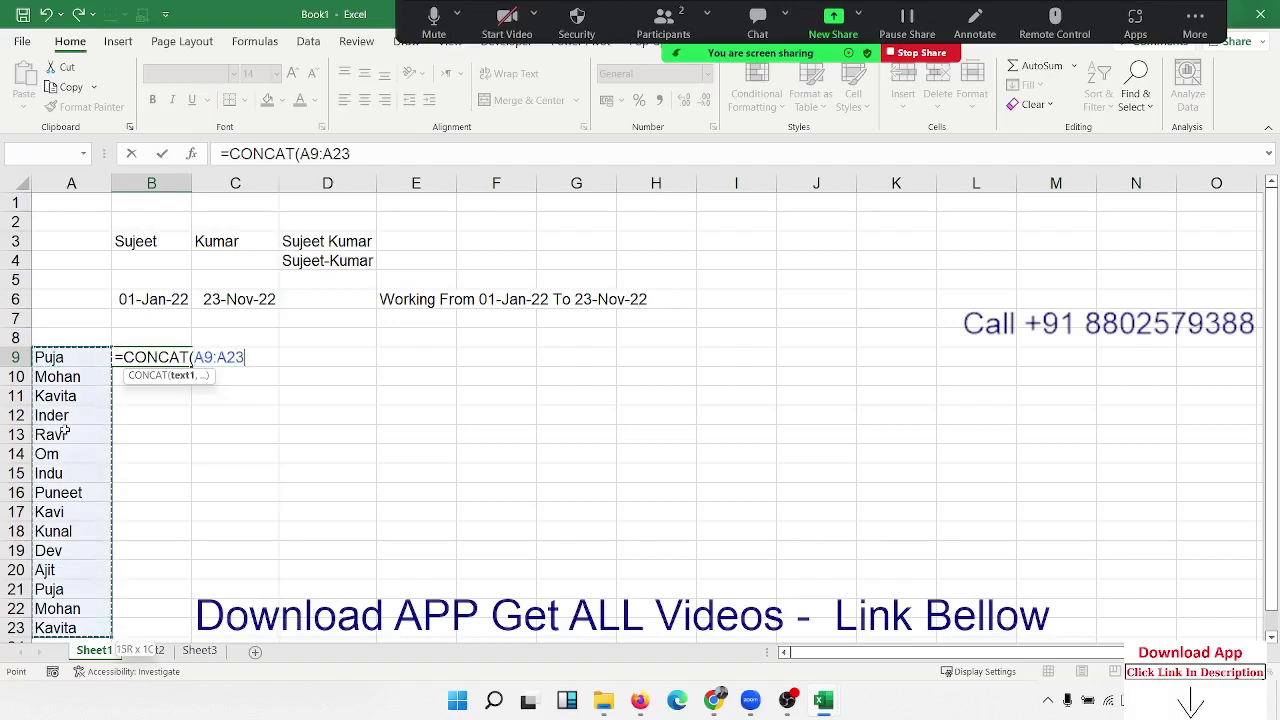
pyautogui.press('Return')
pyautogui.press('Up')
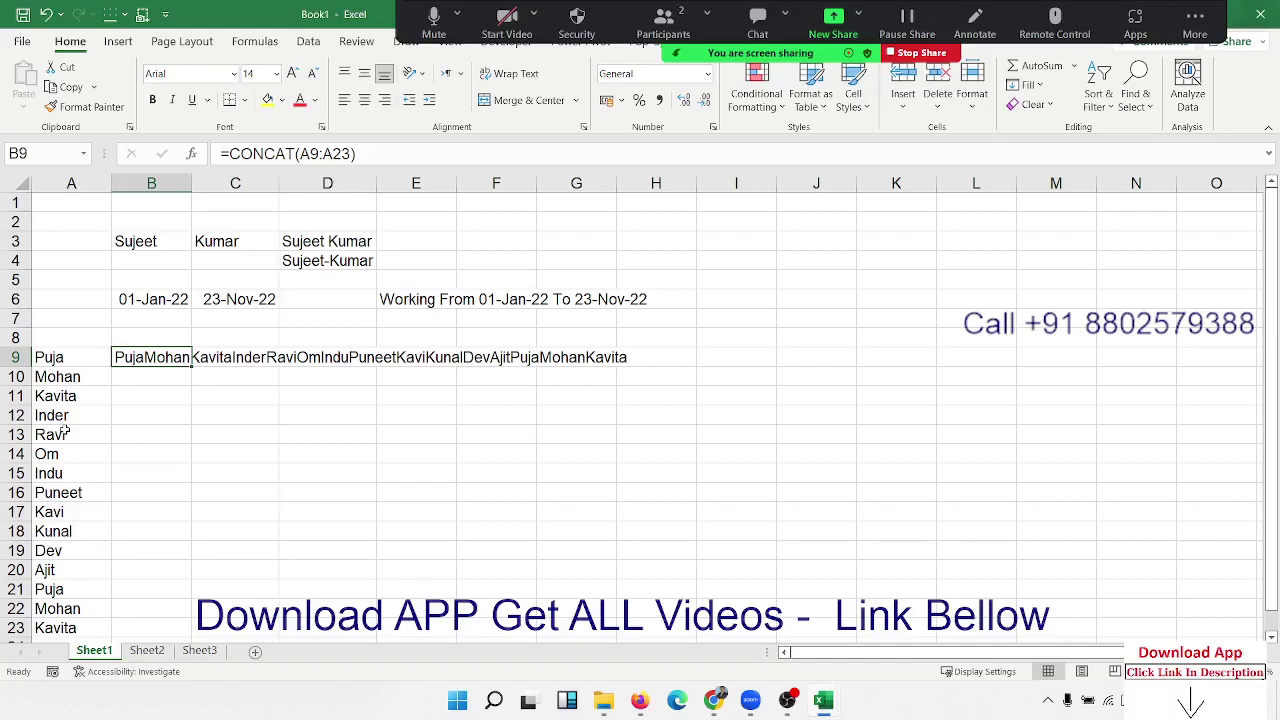
pyautogui.press('Down')
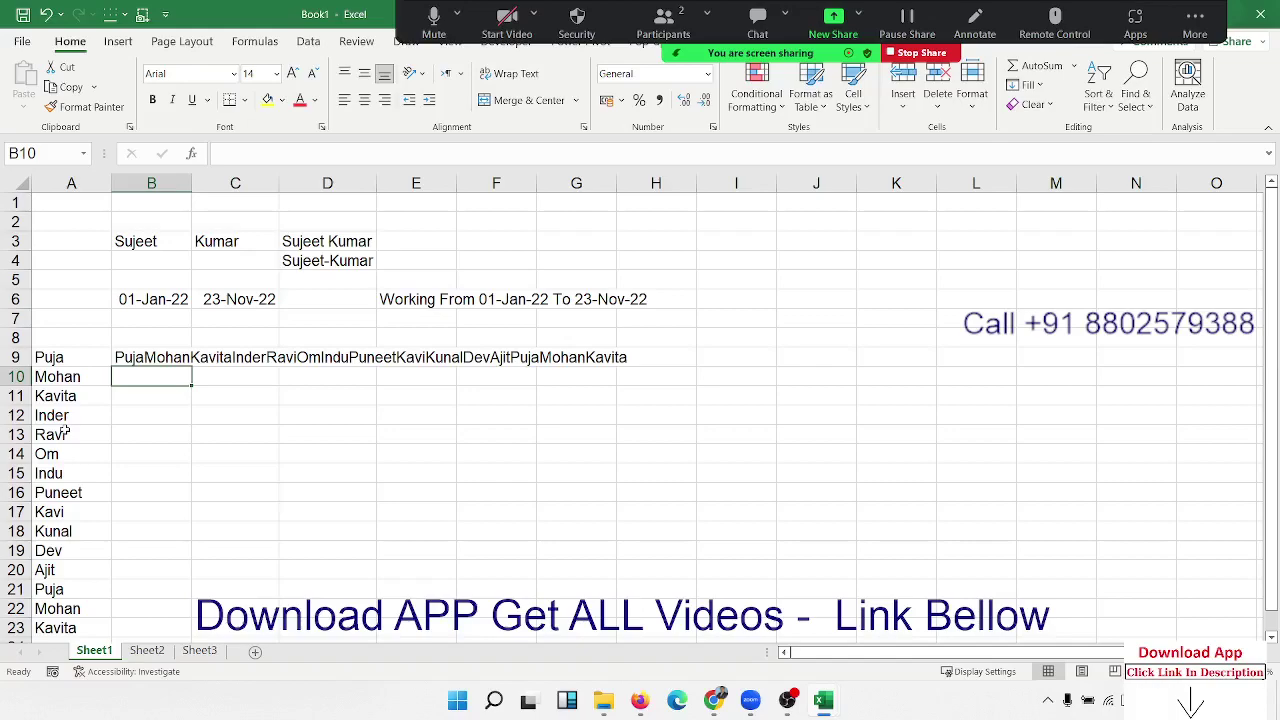
# Step: Enter =TEXTJOIN(",",TRUE,A9:A23) in B10 to list the names with commas
pyautogui.write('=te')
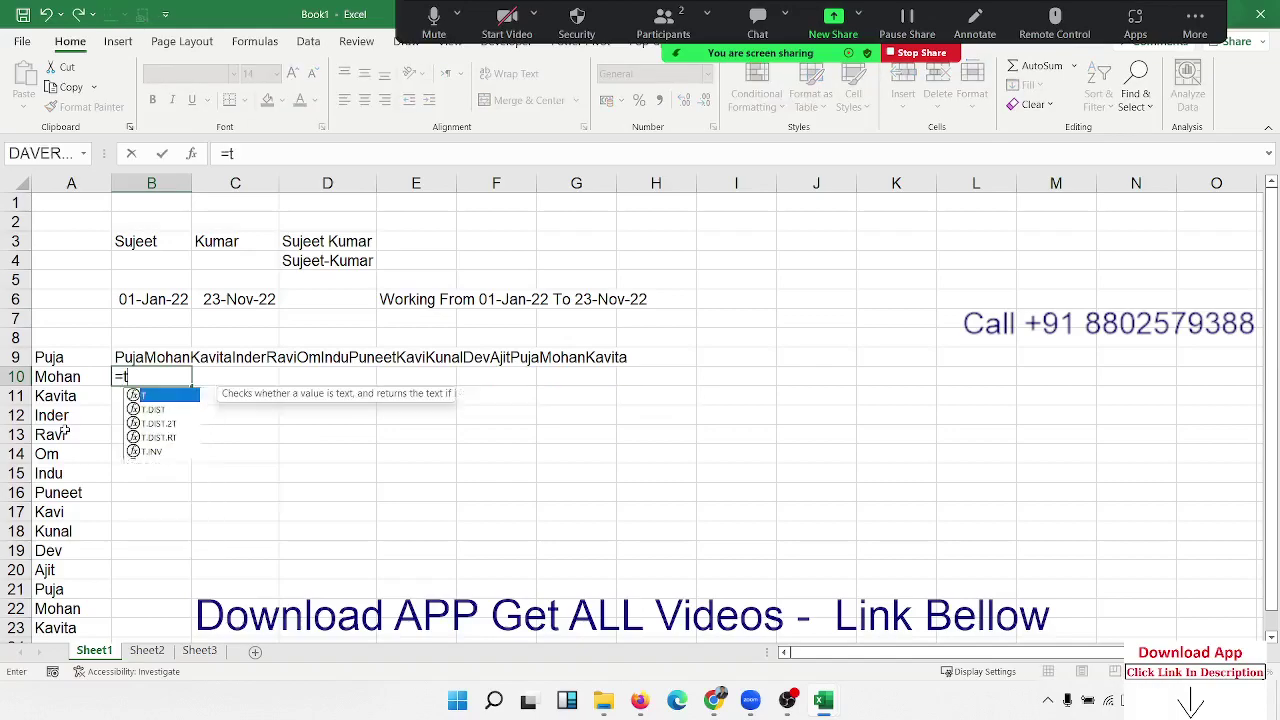
pyautogui.press('Down')
pyautogui.press('Down')
pyautogui.press('Down')
pyautogui.press('Down')
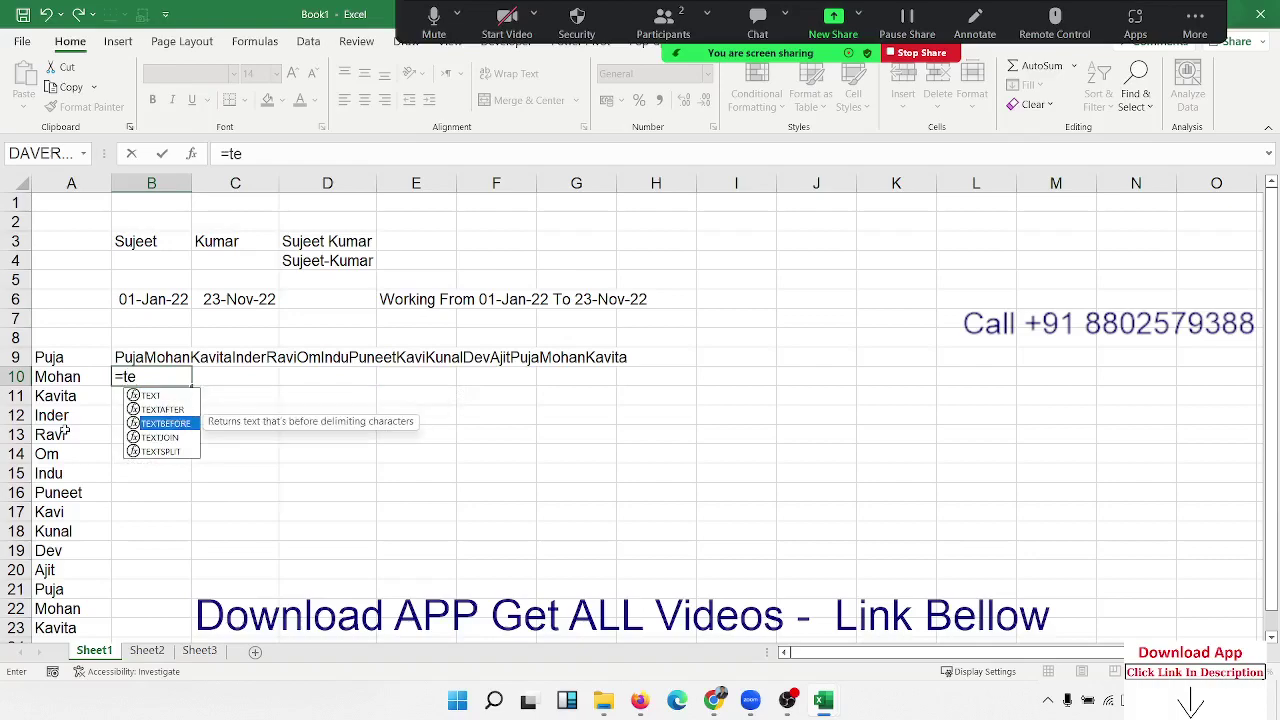
pyautogui.press('Up')
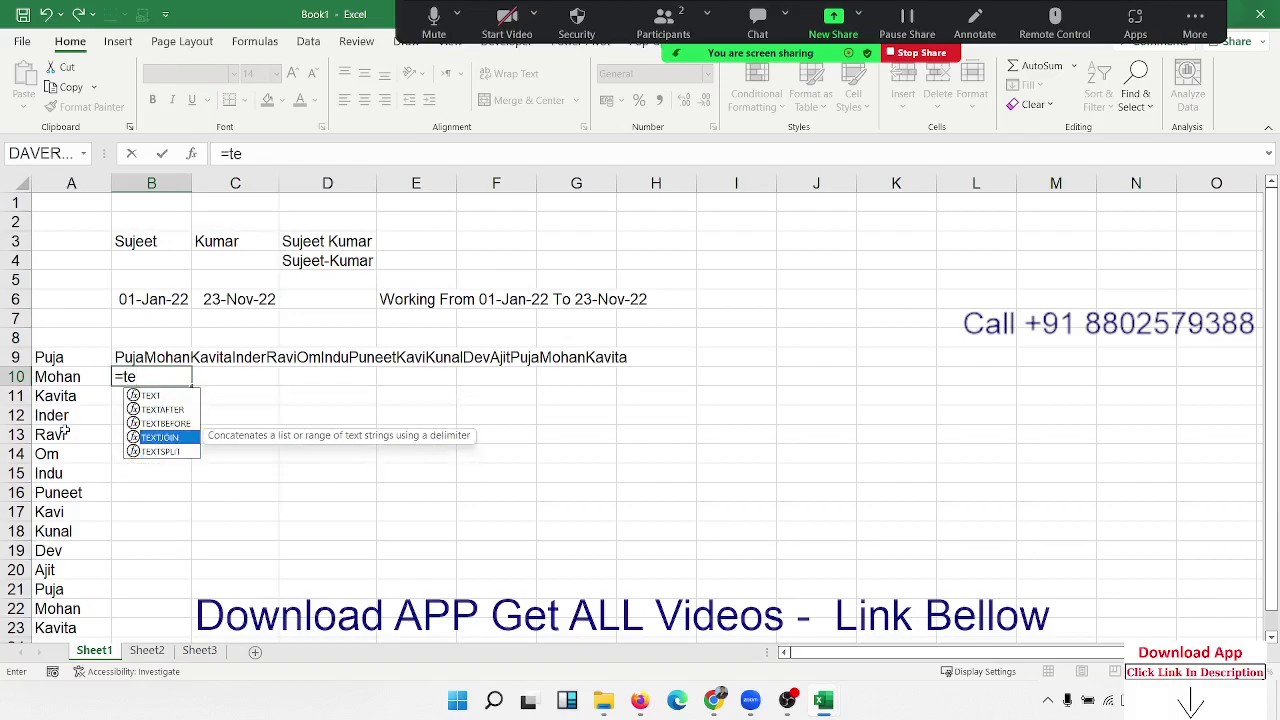
pyautogui.press('Tab')
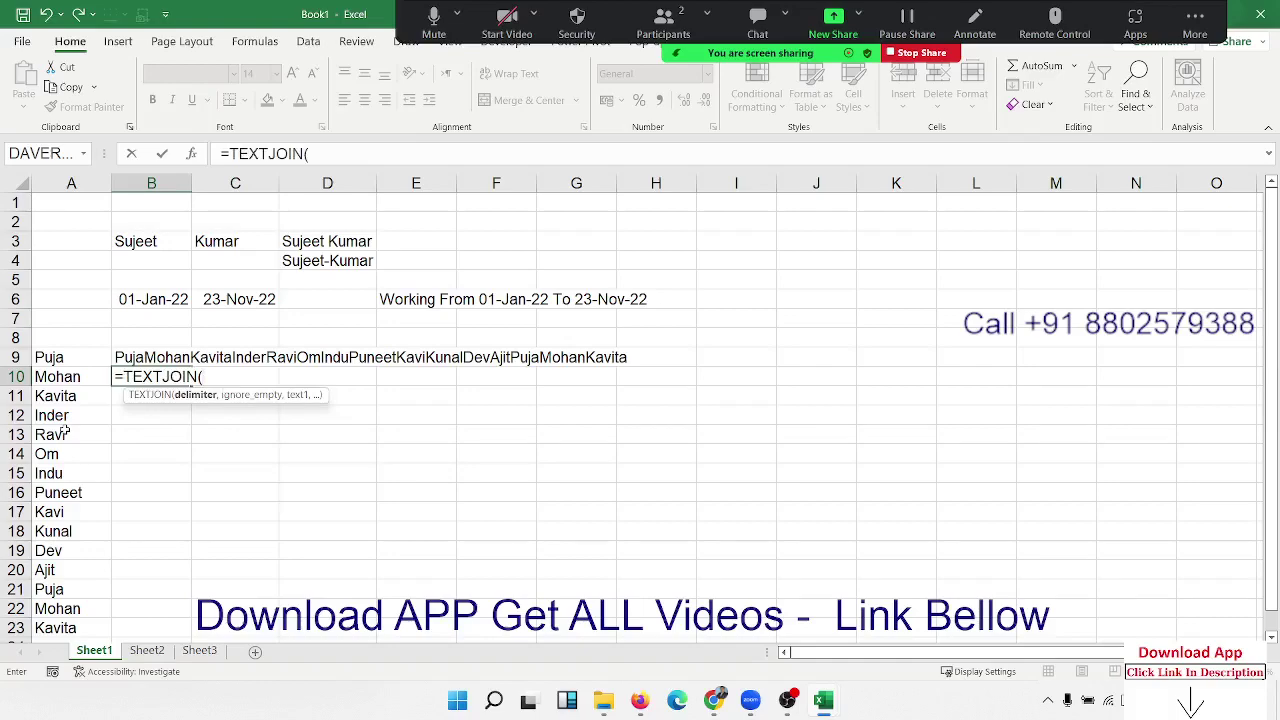
pyautogui.write('","')
pyautogui.write(',')
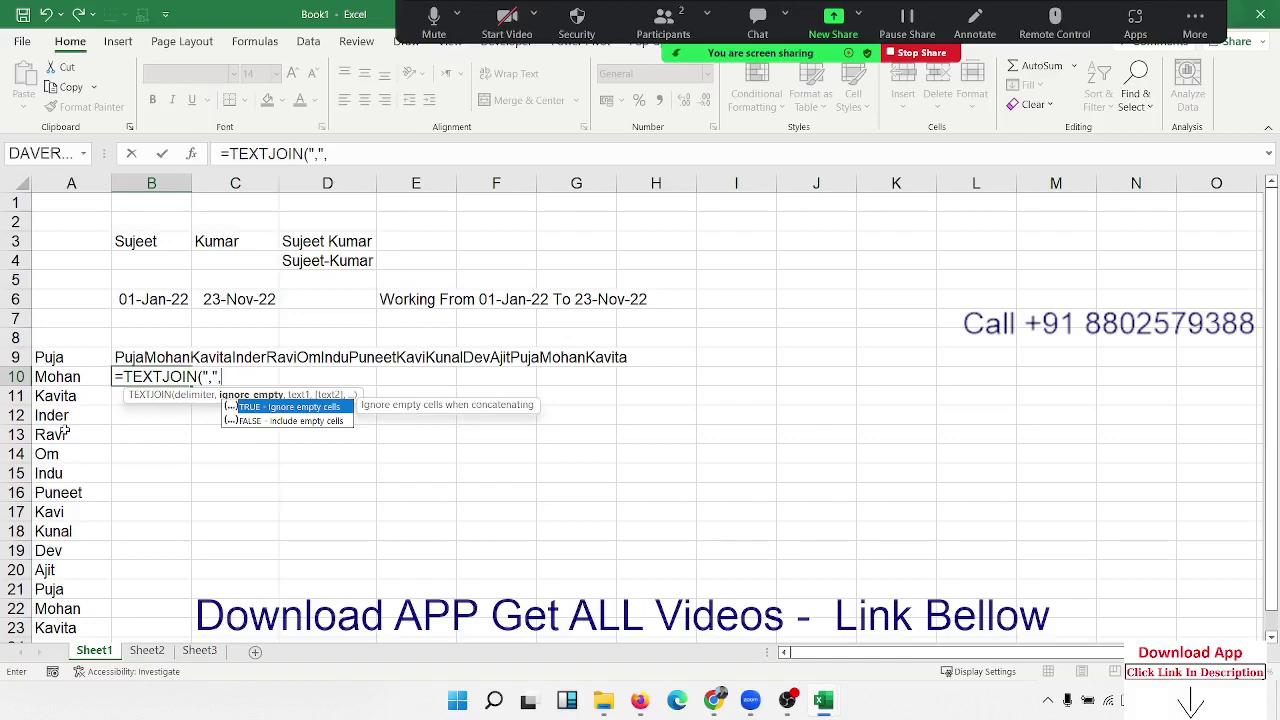
pyautogui.press('Tab')
pyautogui.write(',')
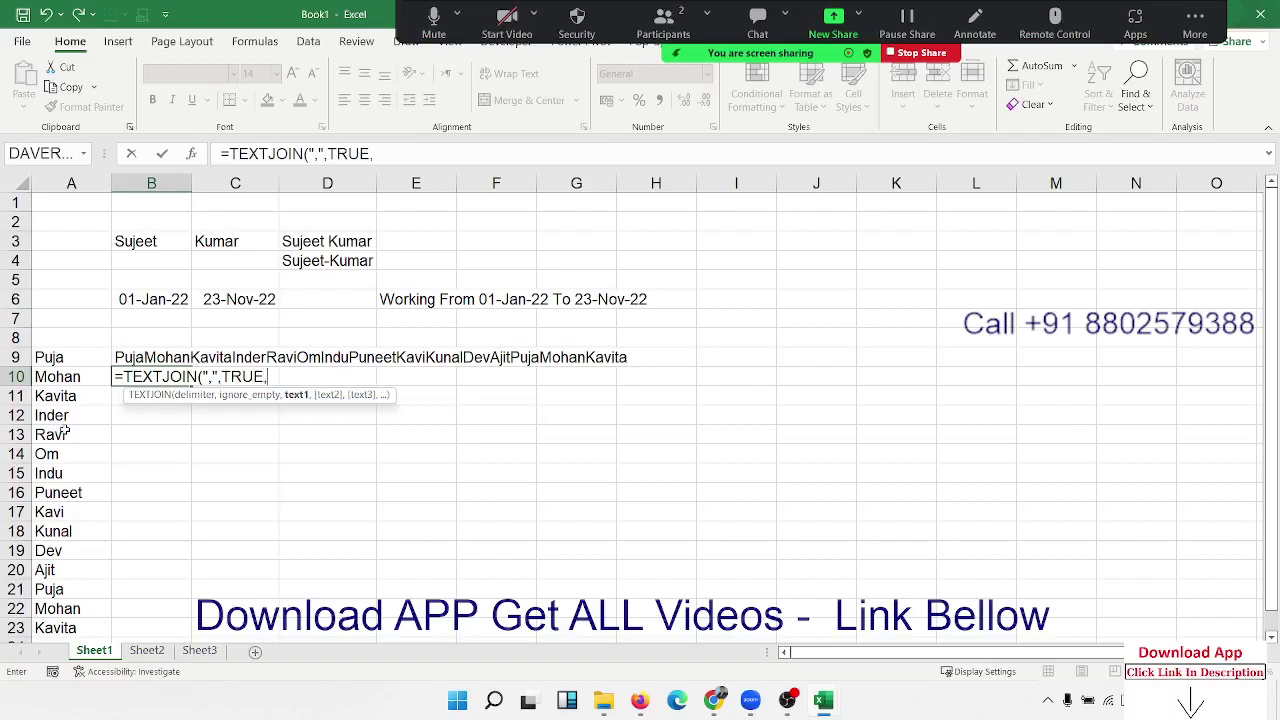
pyautogui.click(45, 360)
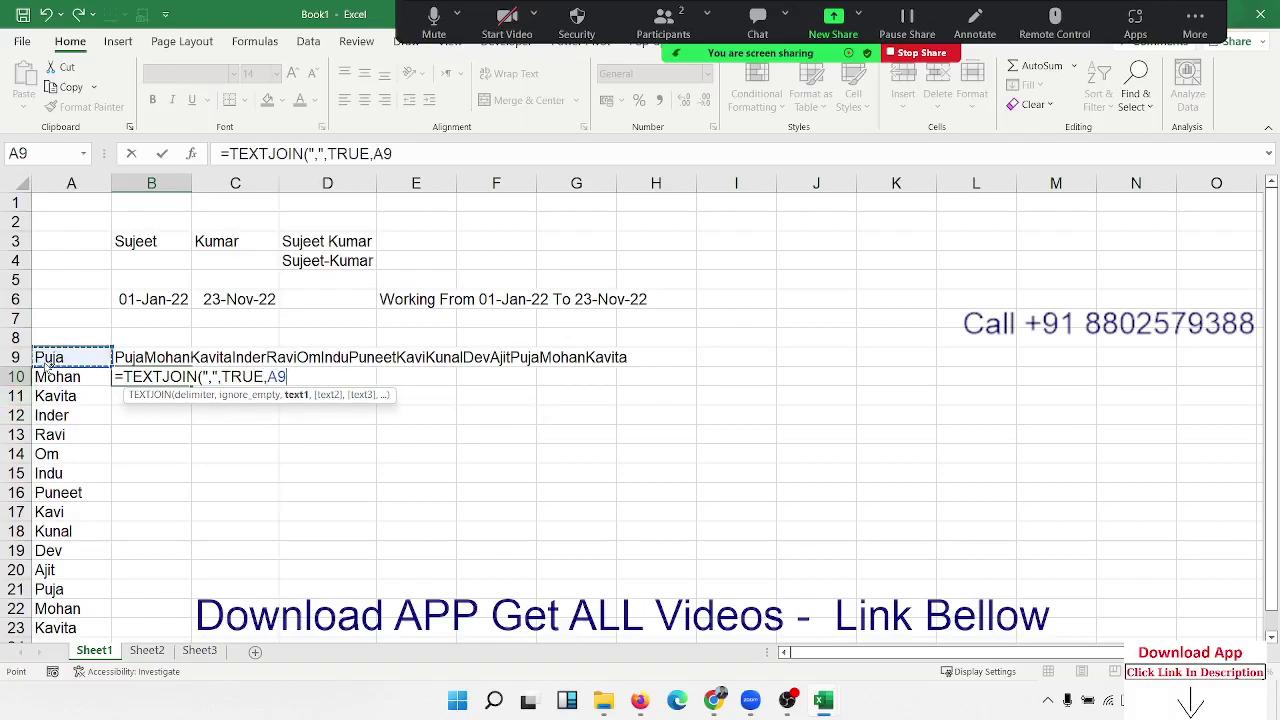
pyautogui.hotkey('ctrl', 'shift', 'Down')
pyautogui.press('Return')
pyautogui.press('Up')
pyautogui.press('Down')
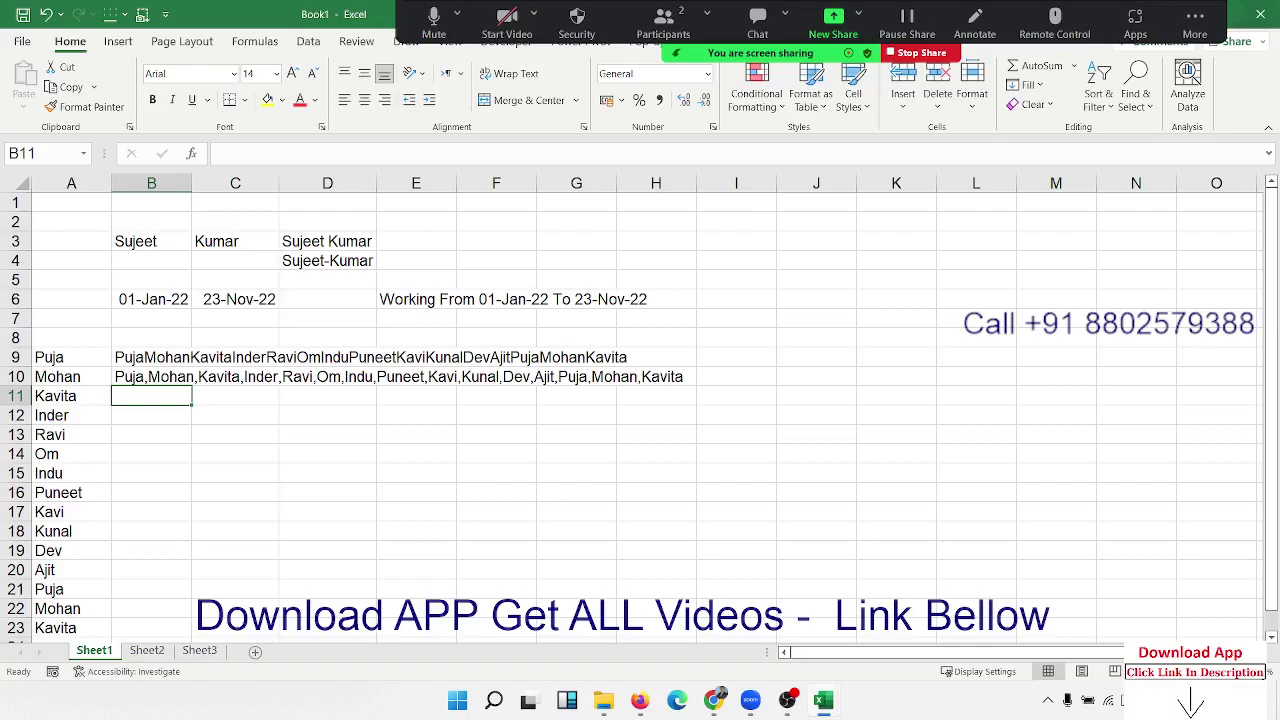
# Step: Return to the workbook and review the TEXTJOIN formula in B10
pyautogui.hotkey('alt', 'Tab')
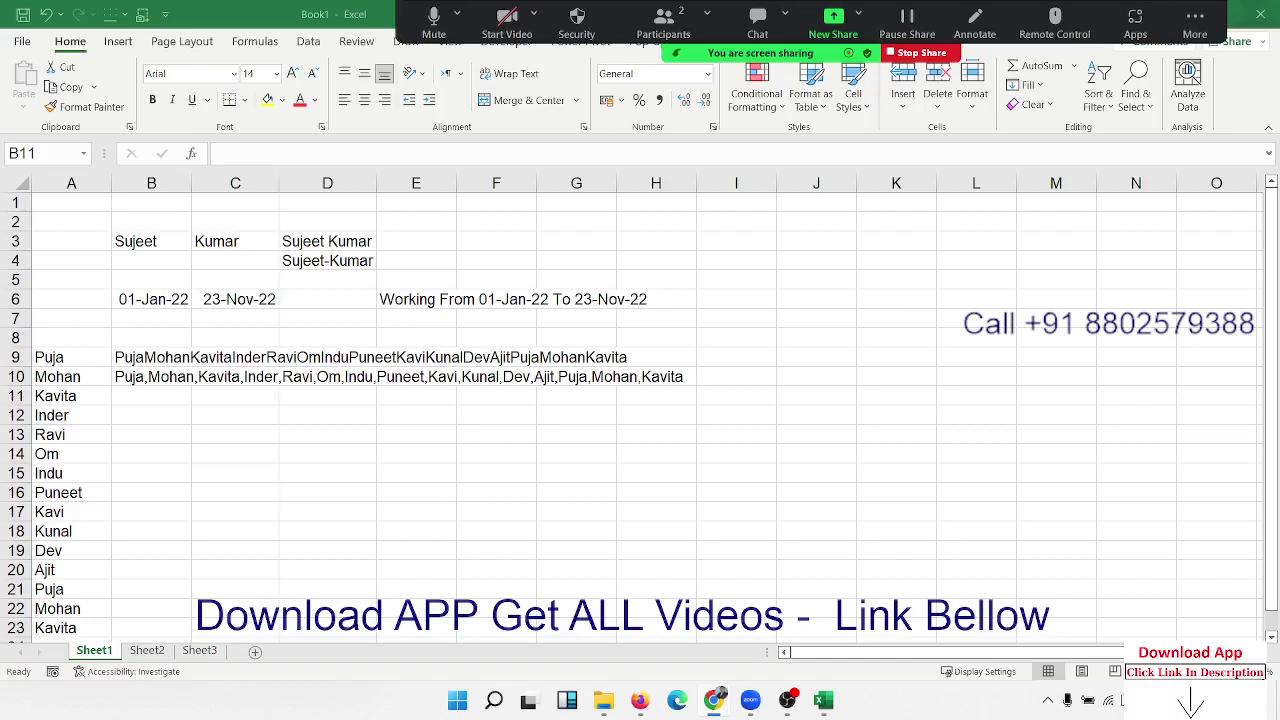
pyautogui.click(428, 341)
pyautogui.press('Up')
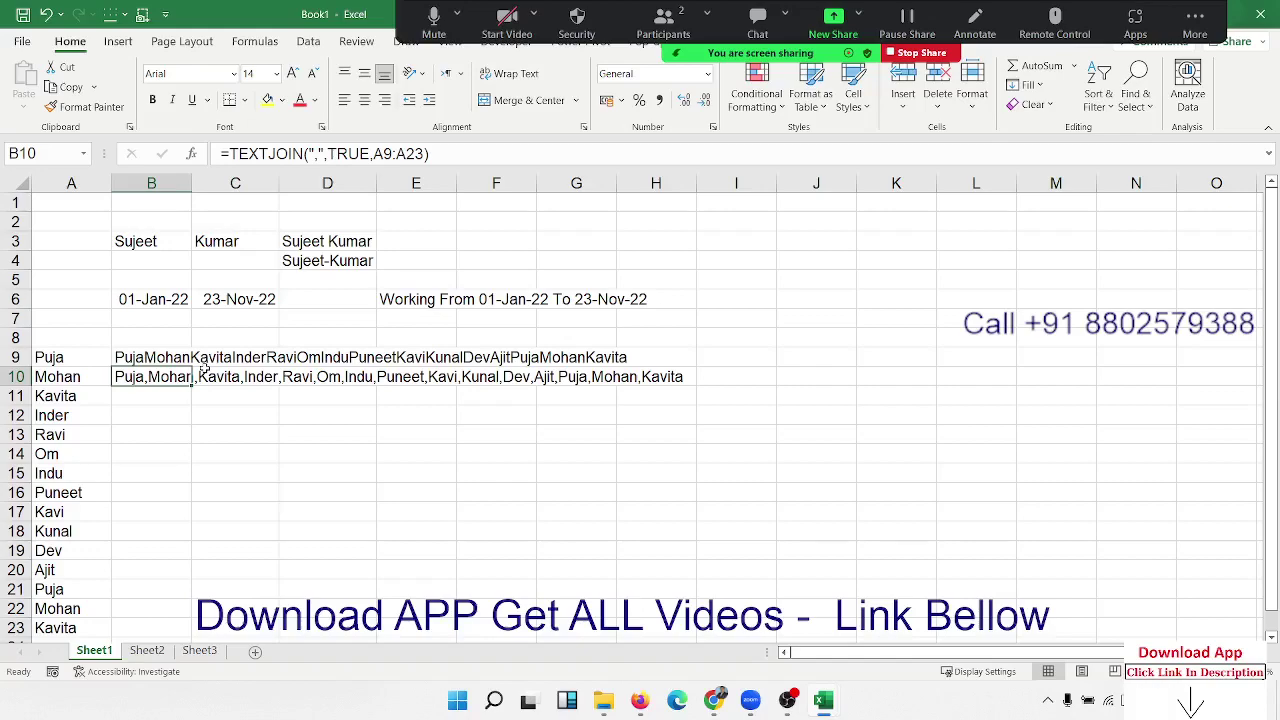
pyautogui.press('Down')
pyautogui.press('Up')
pyautogui.click(228, 410)
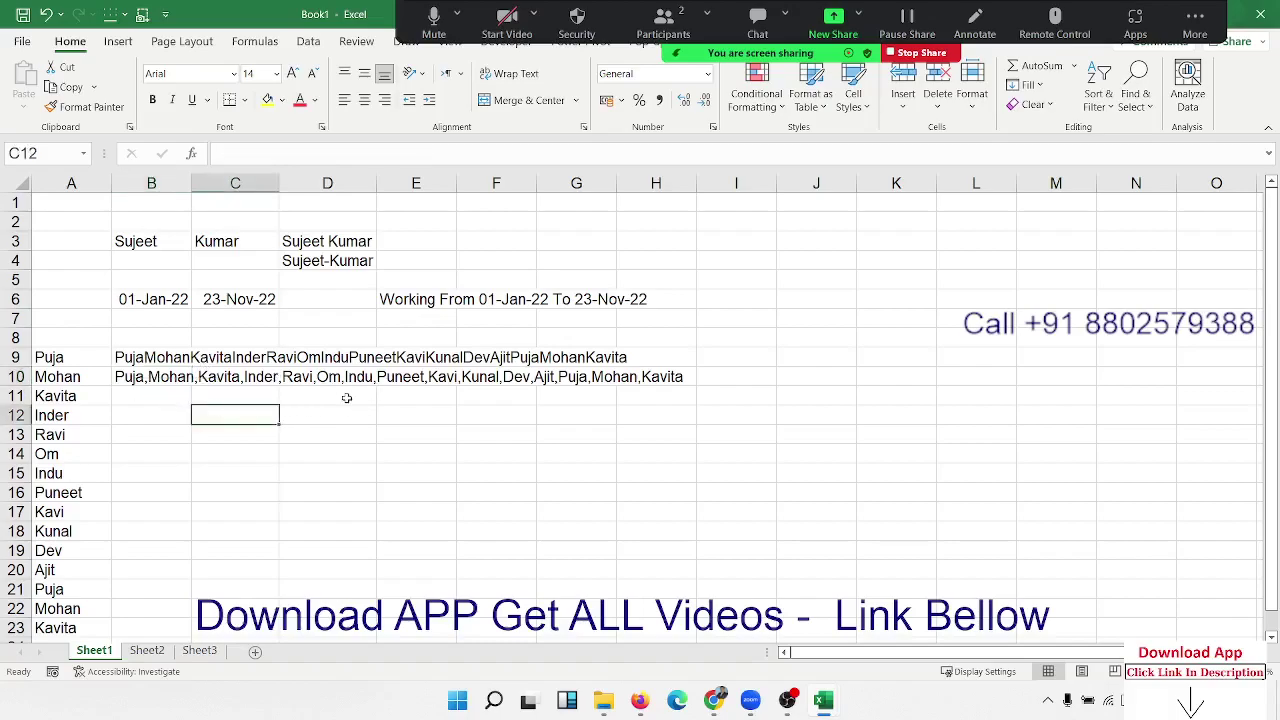
# Step: Enter a three-word full name as sample text in B26
pyautogui.scroll(-7, 360, 440)
pyautogui.click(143, 297)
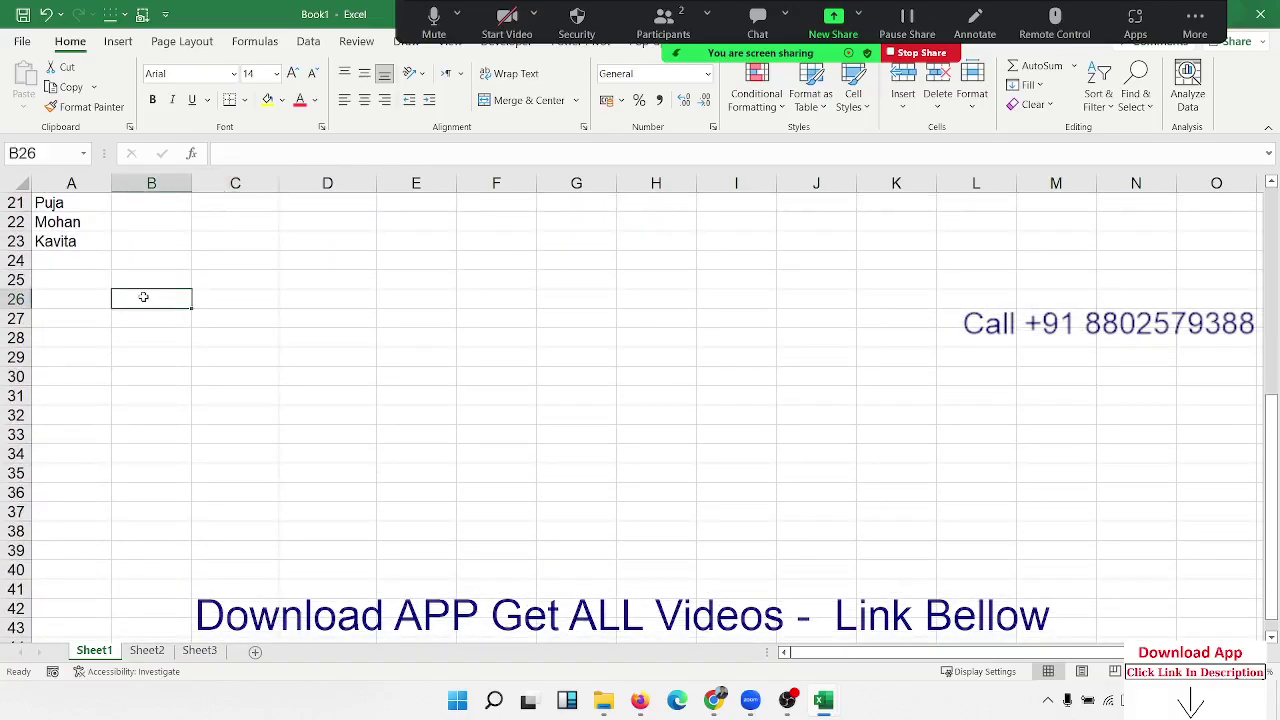
pyautogui.press('Tab')
pyautogui.press('Tab')
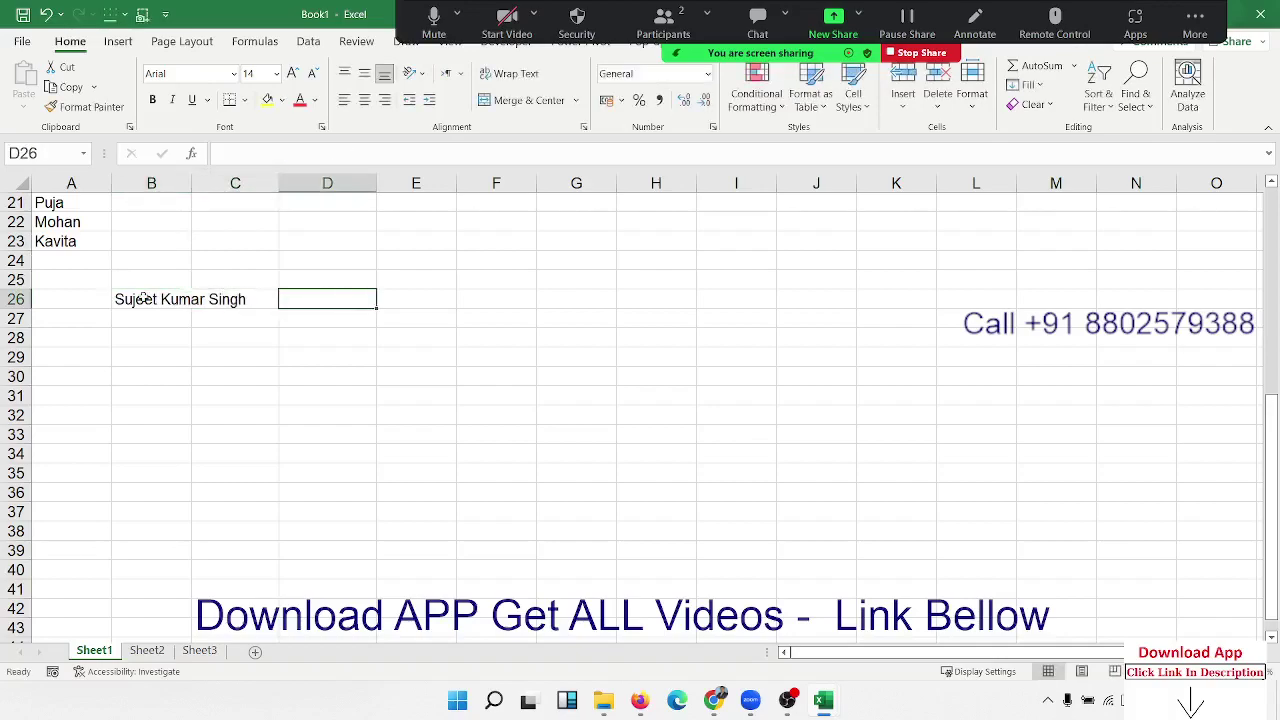
# Step: In C27, split the name into words with =TEXTSPLIT(B26," ")
pyautogui.press('Down')
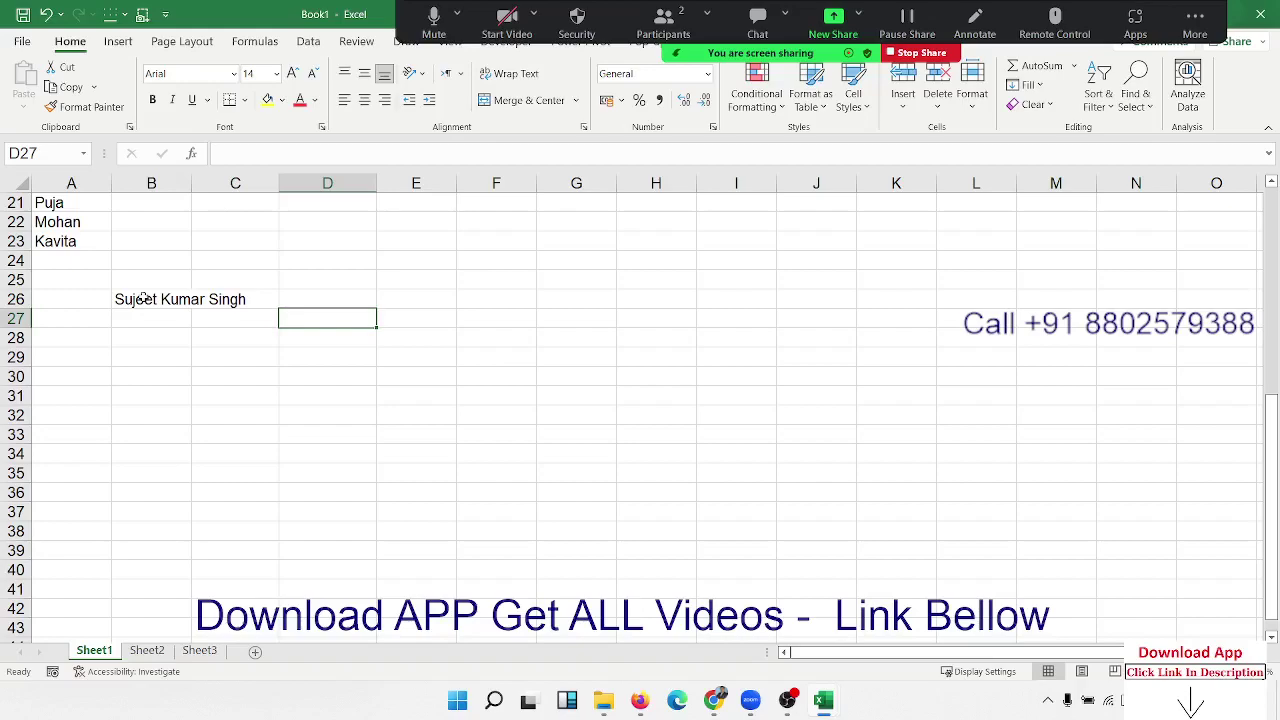
pyautogui.press('Left')
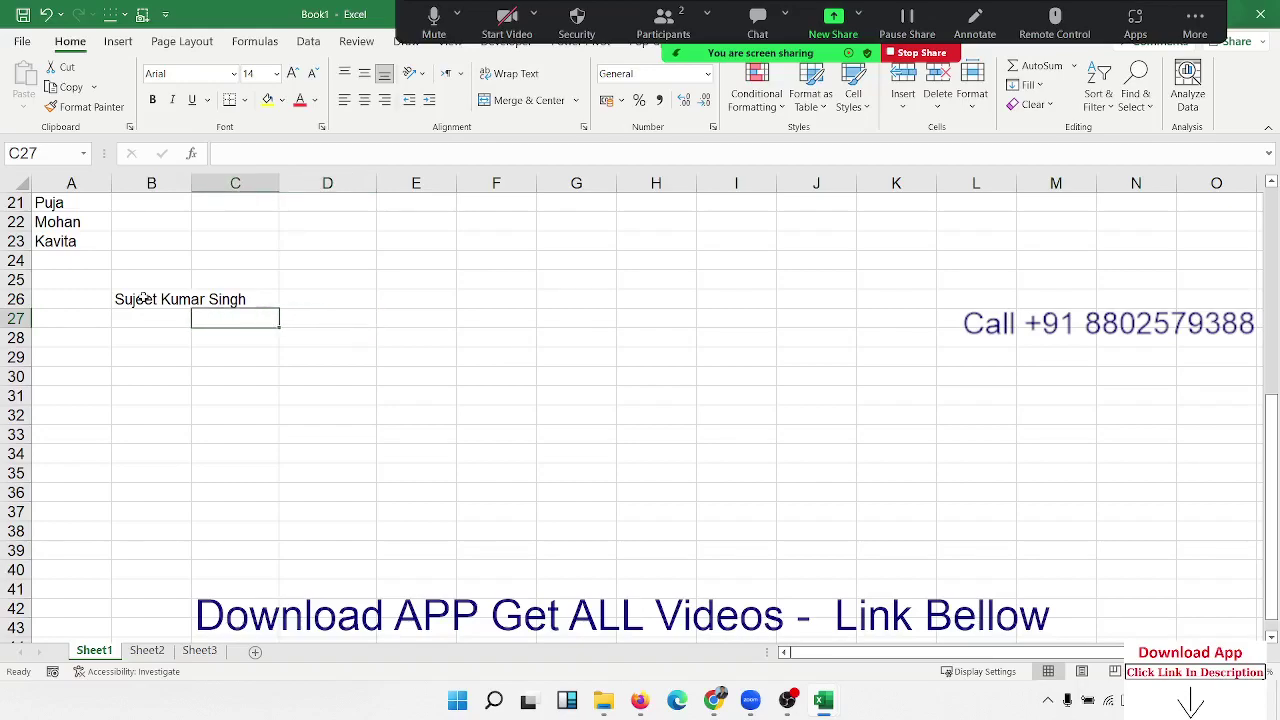
pyautogui.press('Up')
pyautogui.press('Left')
pyautogui.press('Right')
pyautogui.press('Down')
pyautogui.write('=')
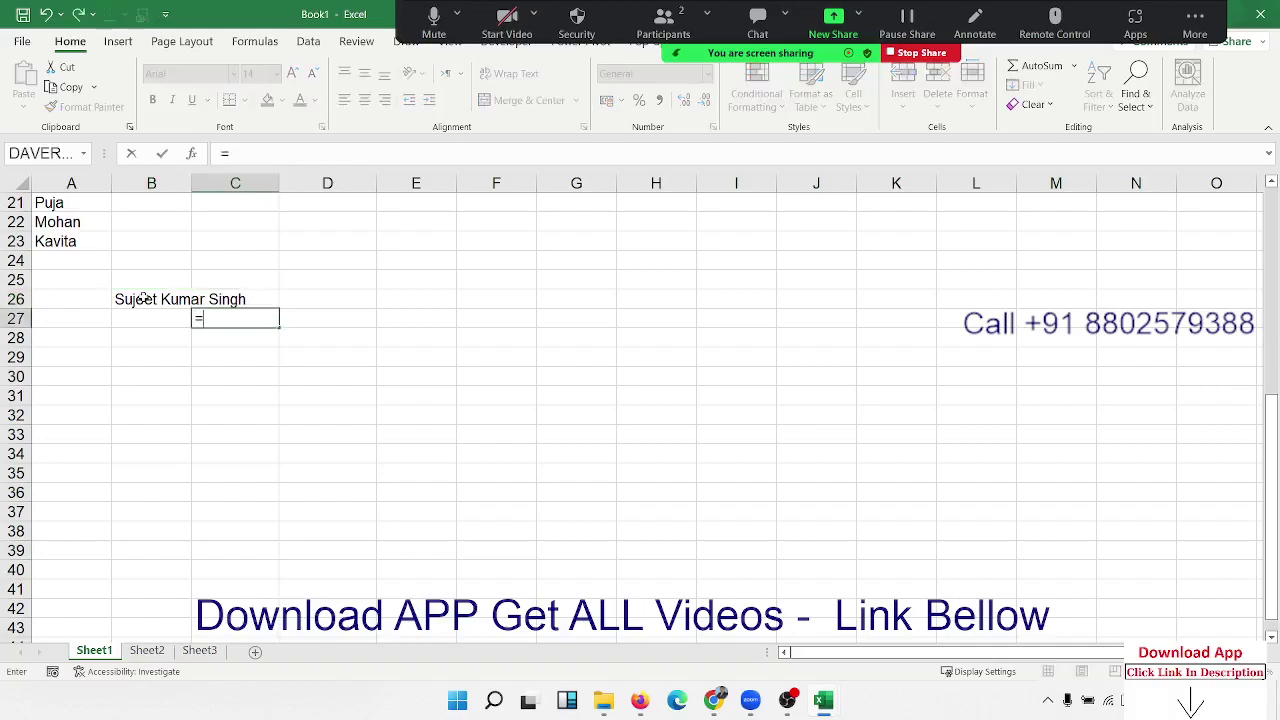
pyautogui.write('te')
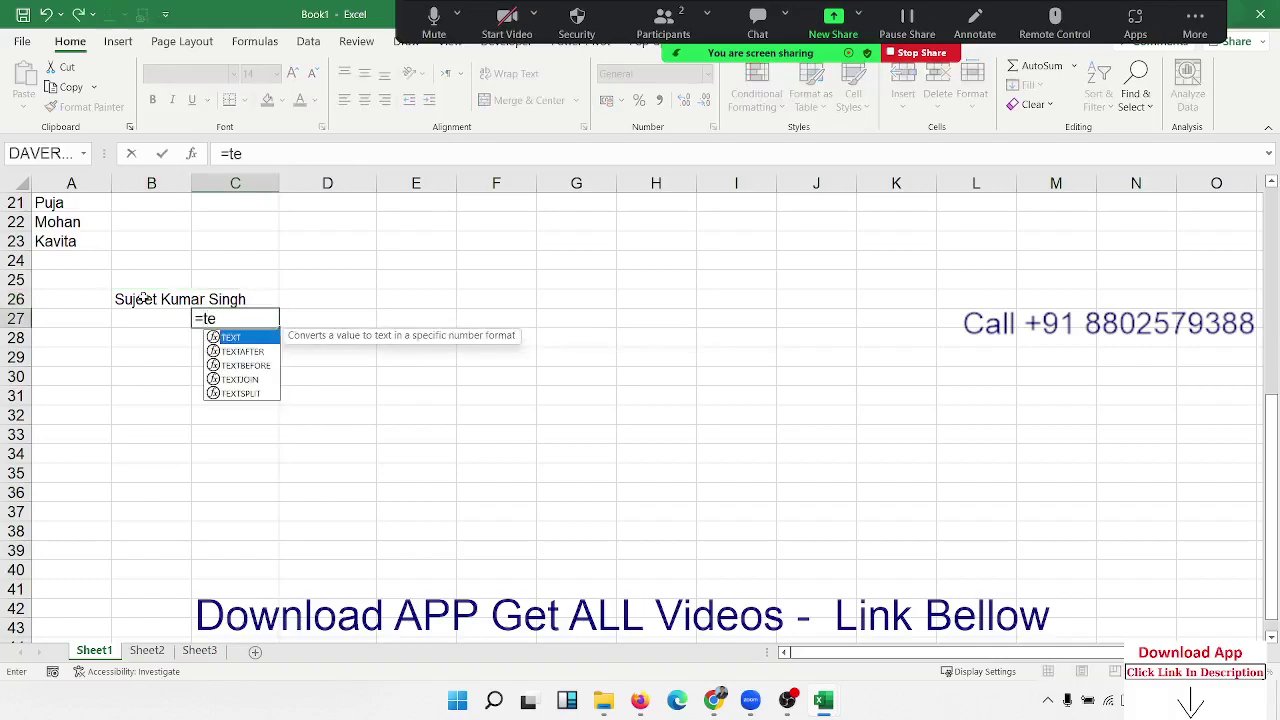
pyautogui.press('Down')
pyautogui.press('Down')
pyautogui.press('Down')
pyautogui.press('Down')
pyautogui.press('Tab')
pyautogui.press('Left')
pyautogui.press('Up')
pyautogui.write(',')
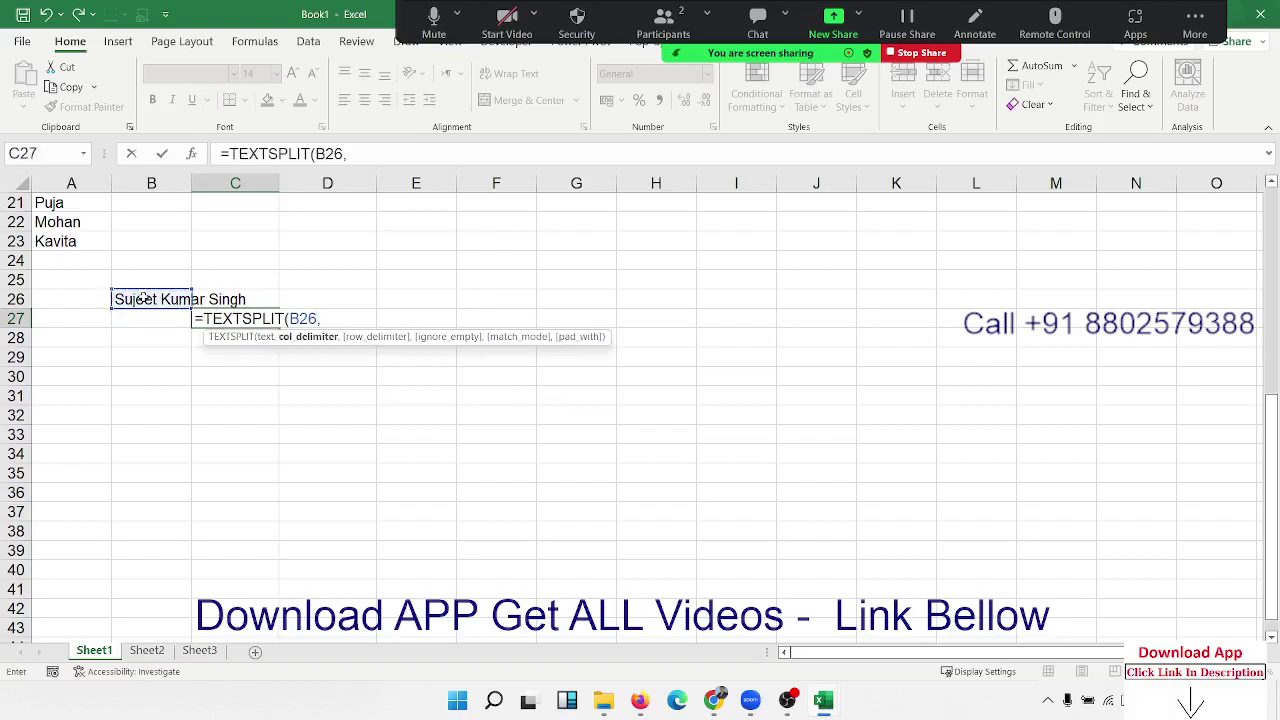
pyautogui.write('" ")')
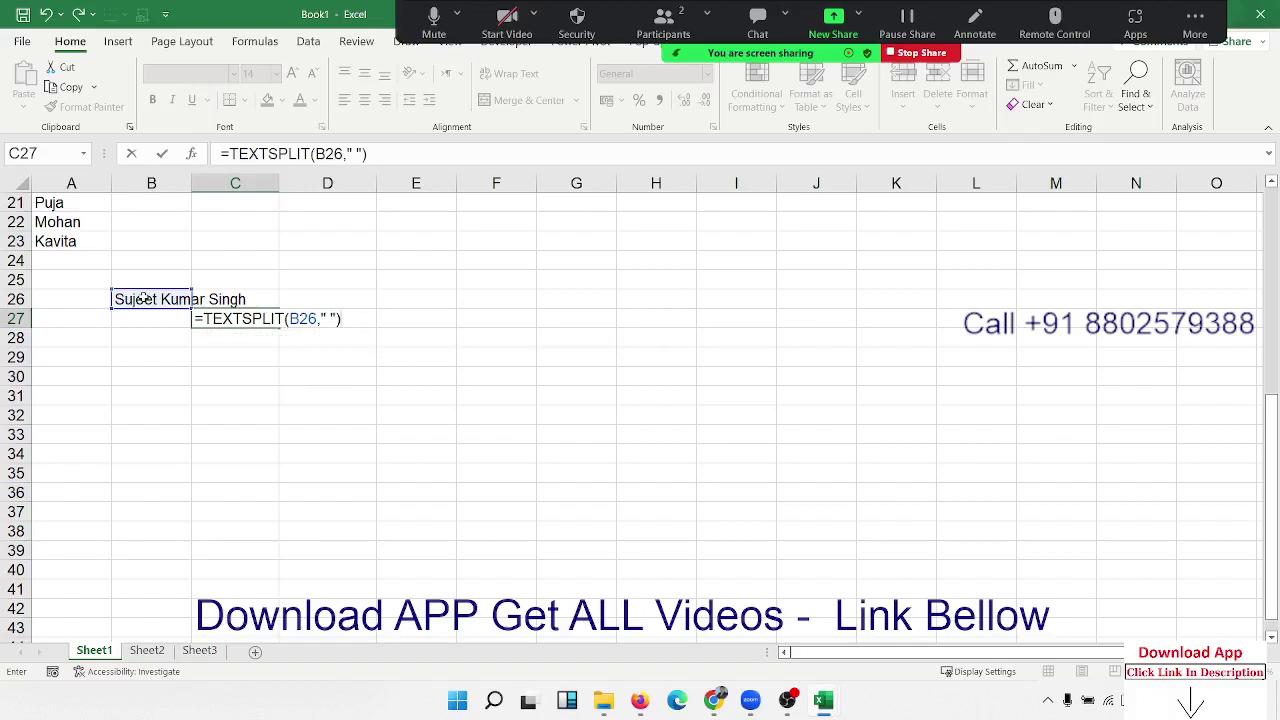
pyautogui.press('Return')
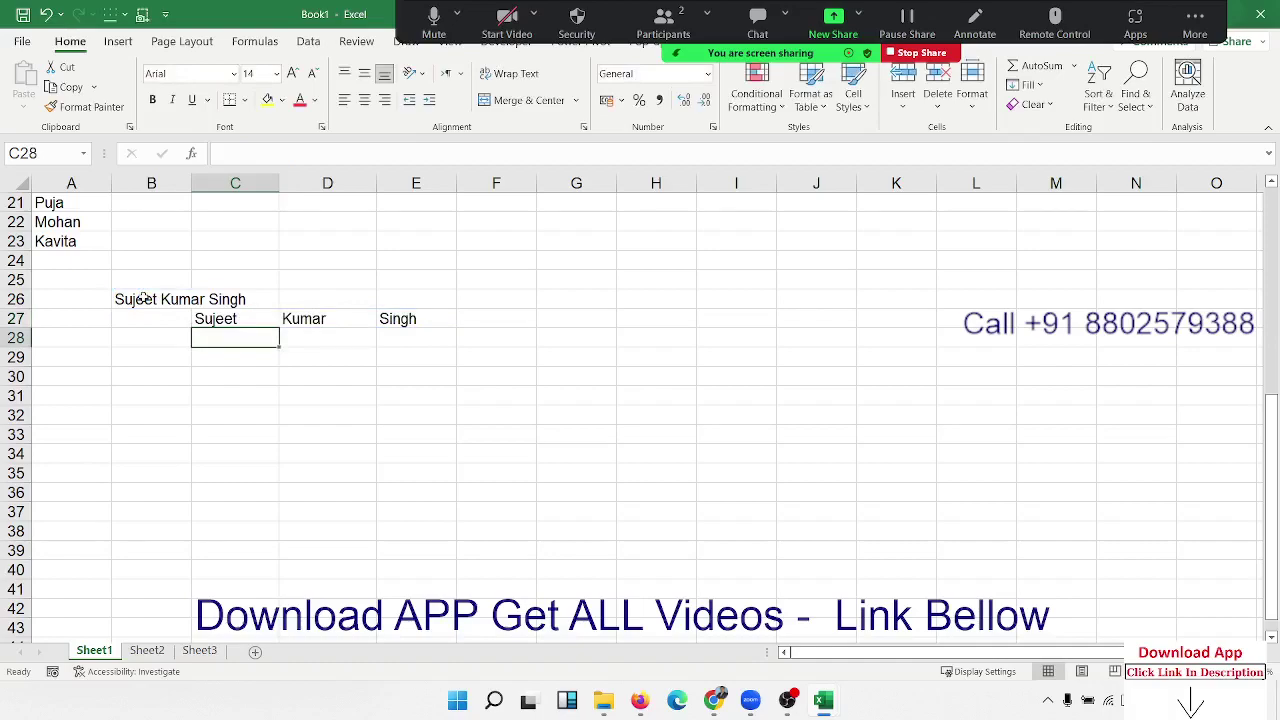
pyautogui.press('Down')
pyautogui.press('Down')
# Step: Enter 785.125.632 in B30 and widen column B slightly
pyautogui.press('Left')
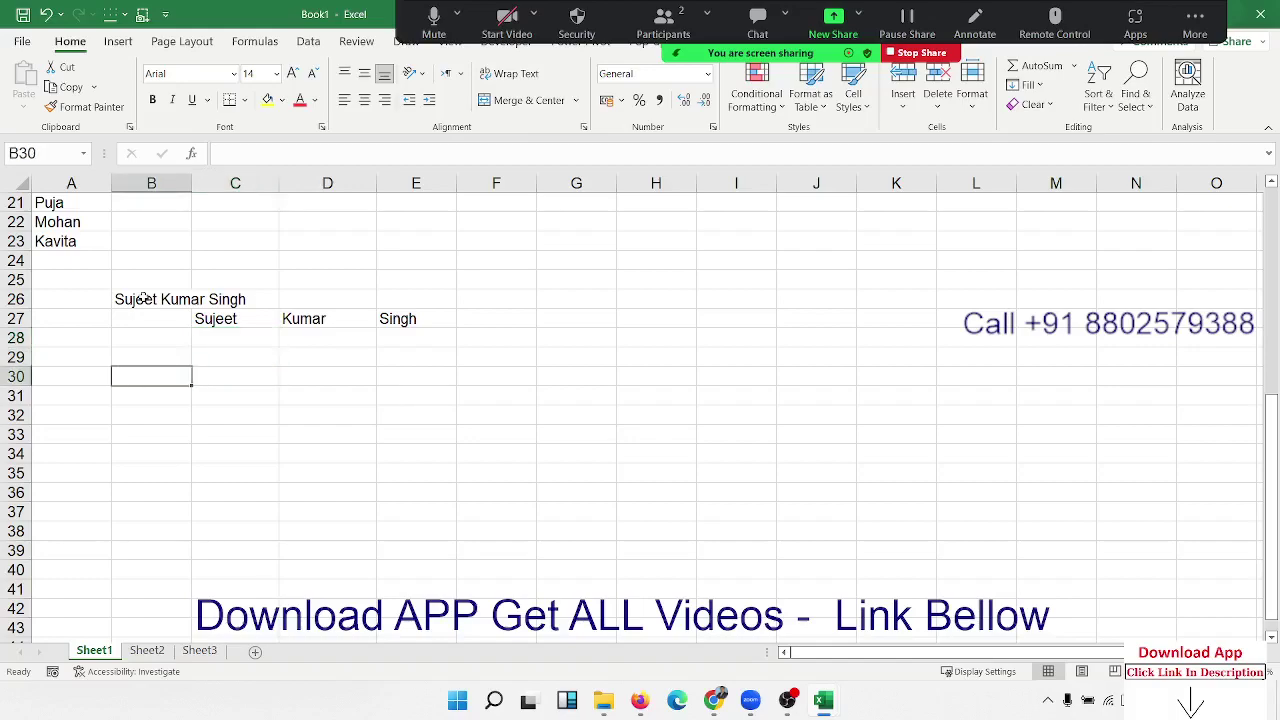
pyautogui.write('785.12')
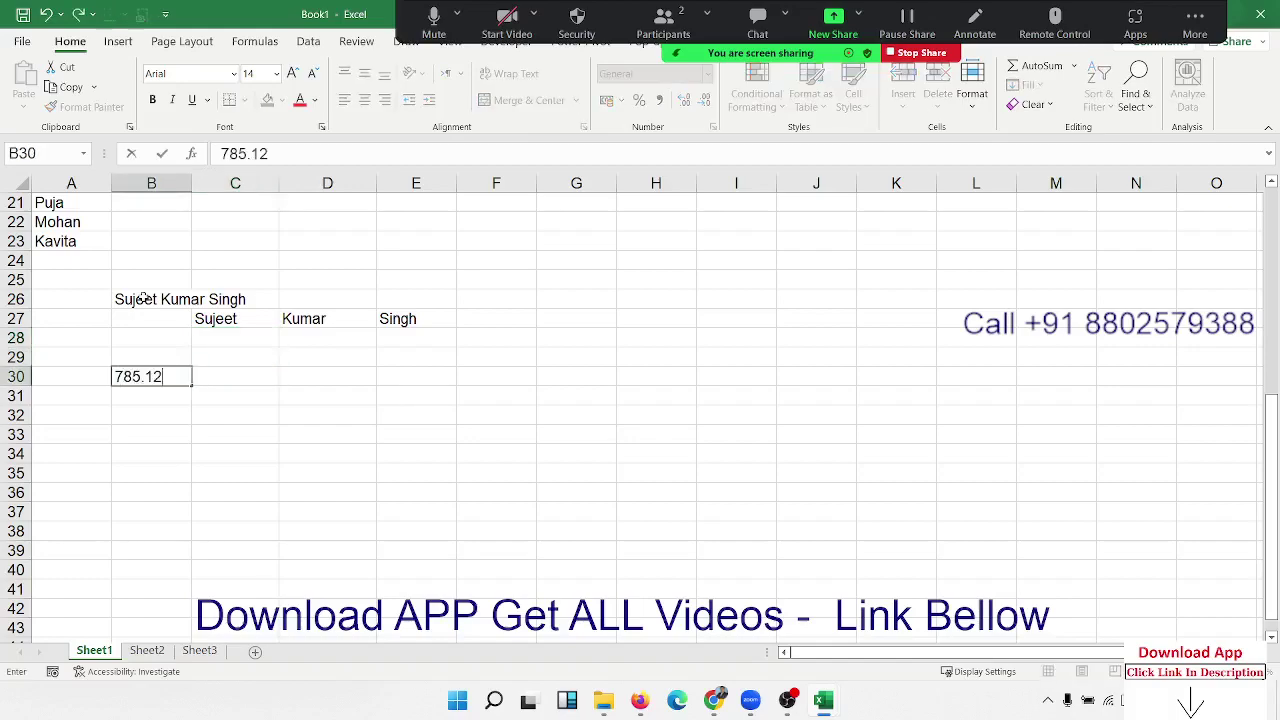
pyautogui.write('5.632')
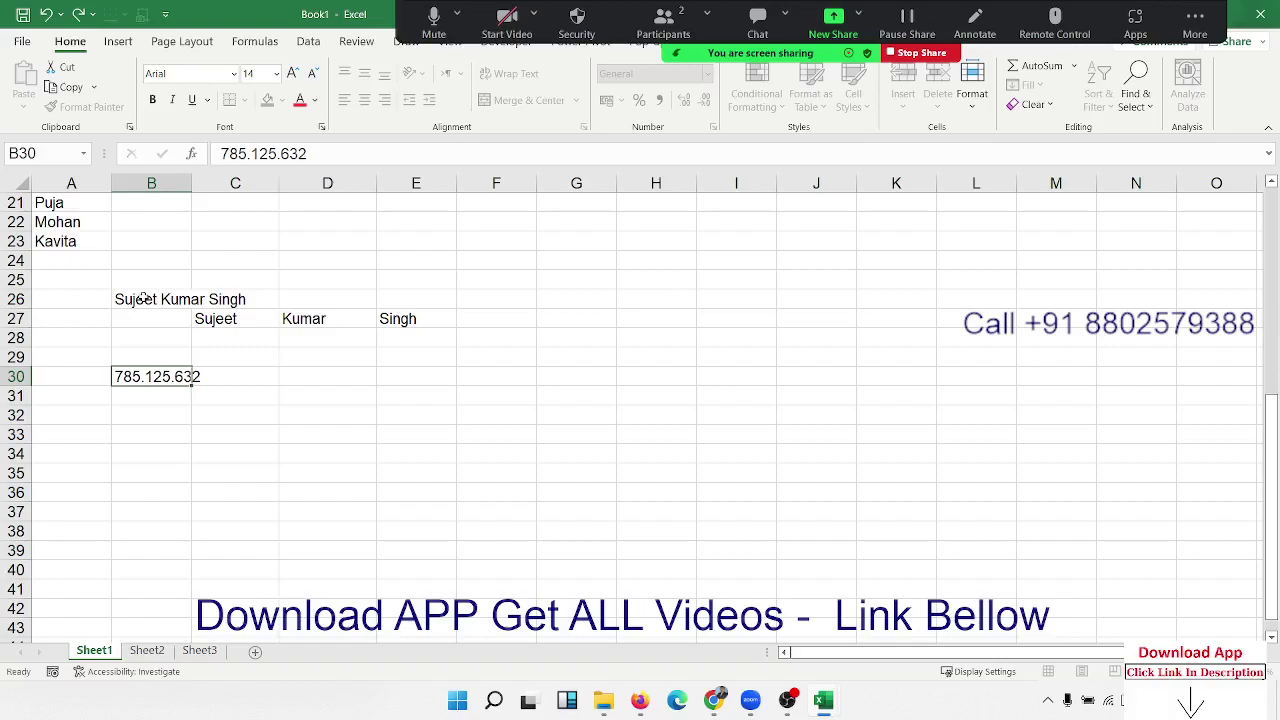
pyautogui.press('Tab')
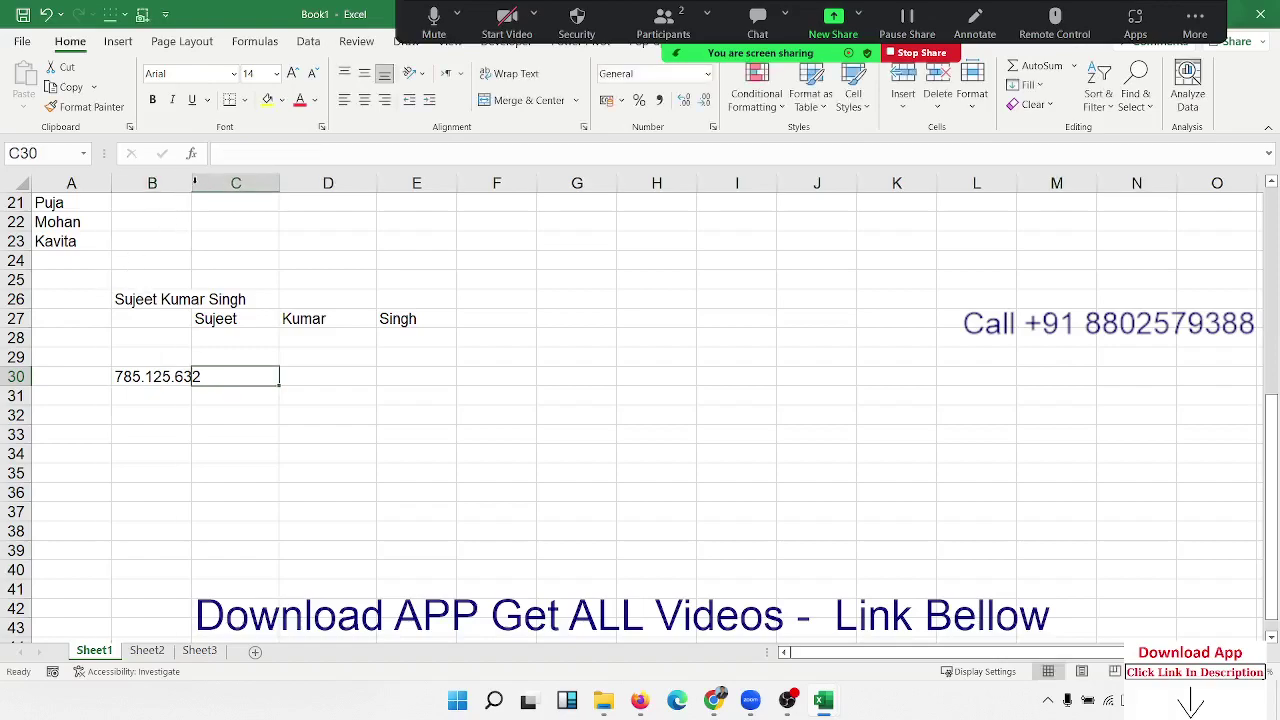
pyautogui.doubleClick(191, 183)
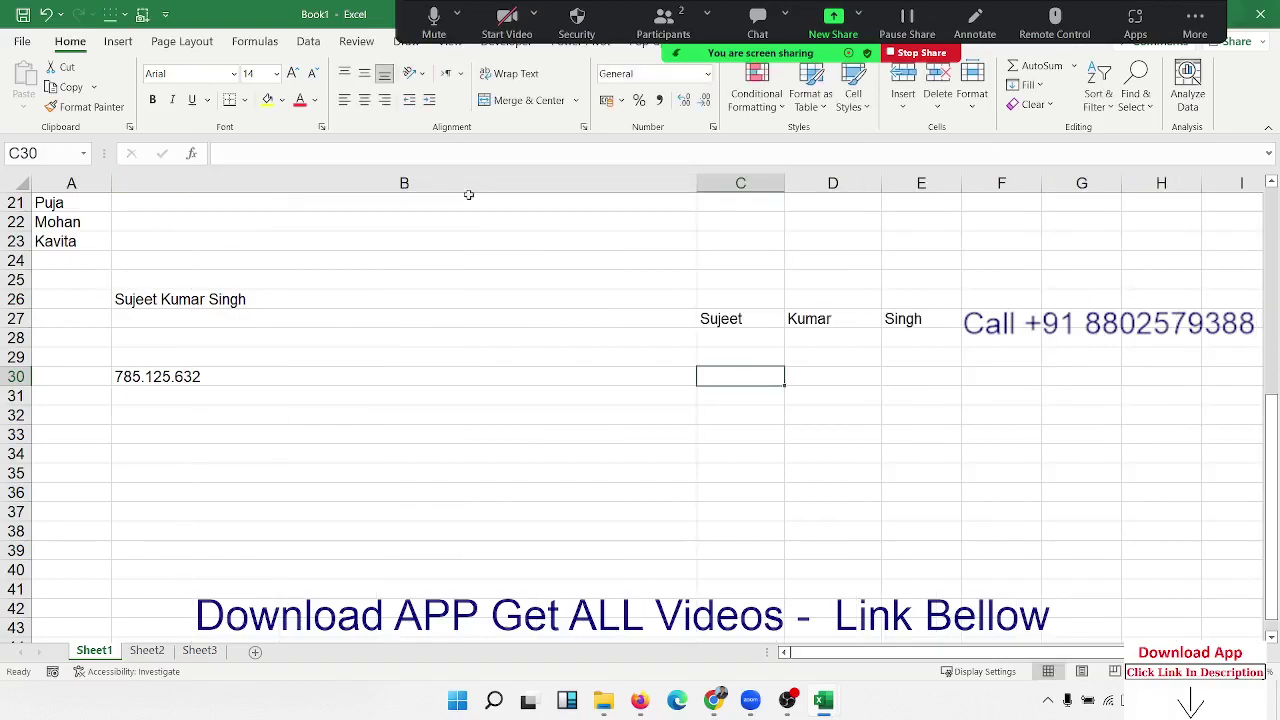
pyautogui.hotkey('ctrl', 'z')
pyautogui.moveTo(192, 183); pyautogui.dragTo(212, 183)
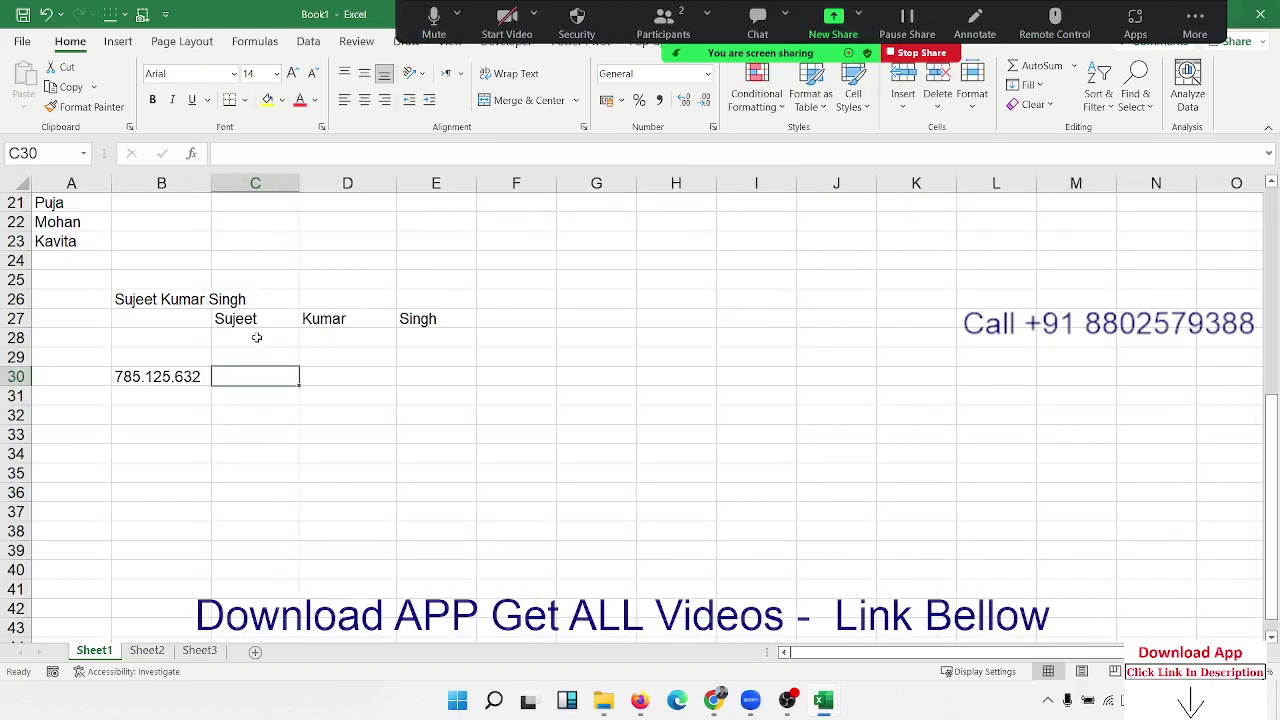
# Step: In C30, split B30 at each dot with =TEXTSPLIT(B30,".")
pyautogui.write('=t')
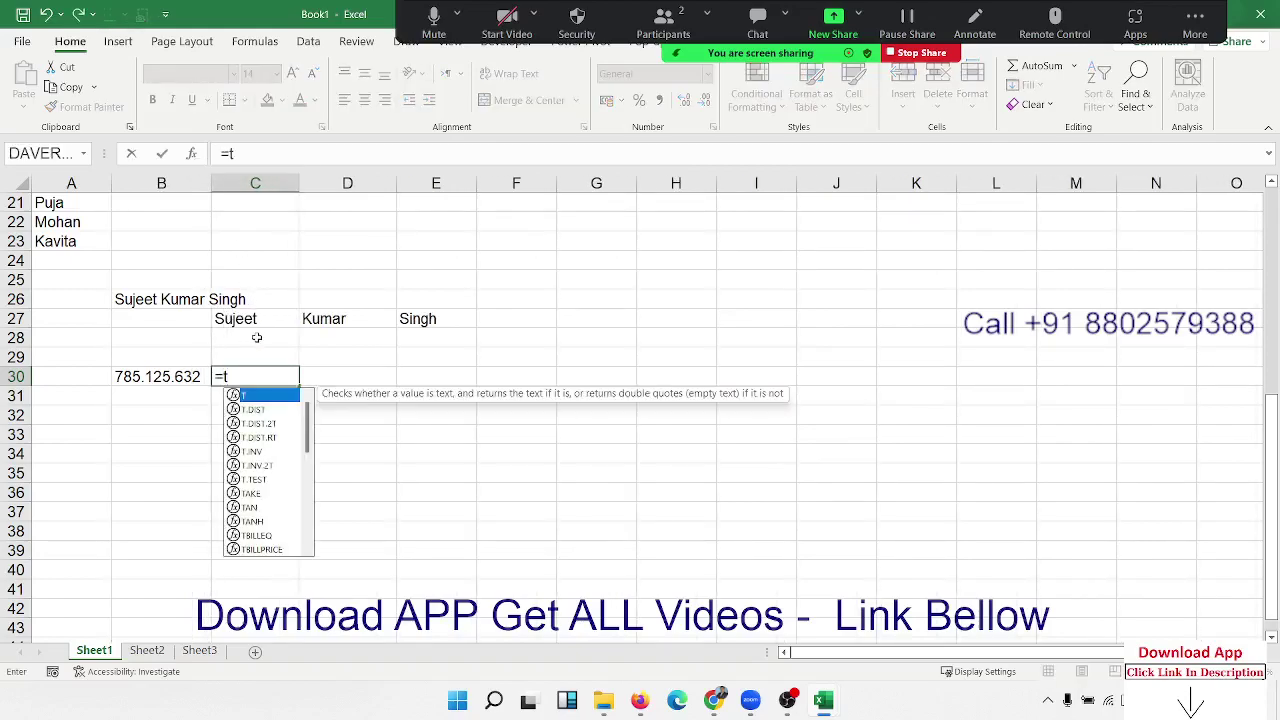
pyautogui.write('e')
pyautogui.press('Down')
pyautogui.press('Down')
pyautogui.press('Down')
pyautogui.press('Down')
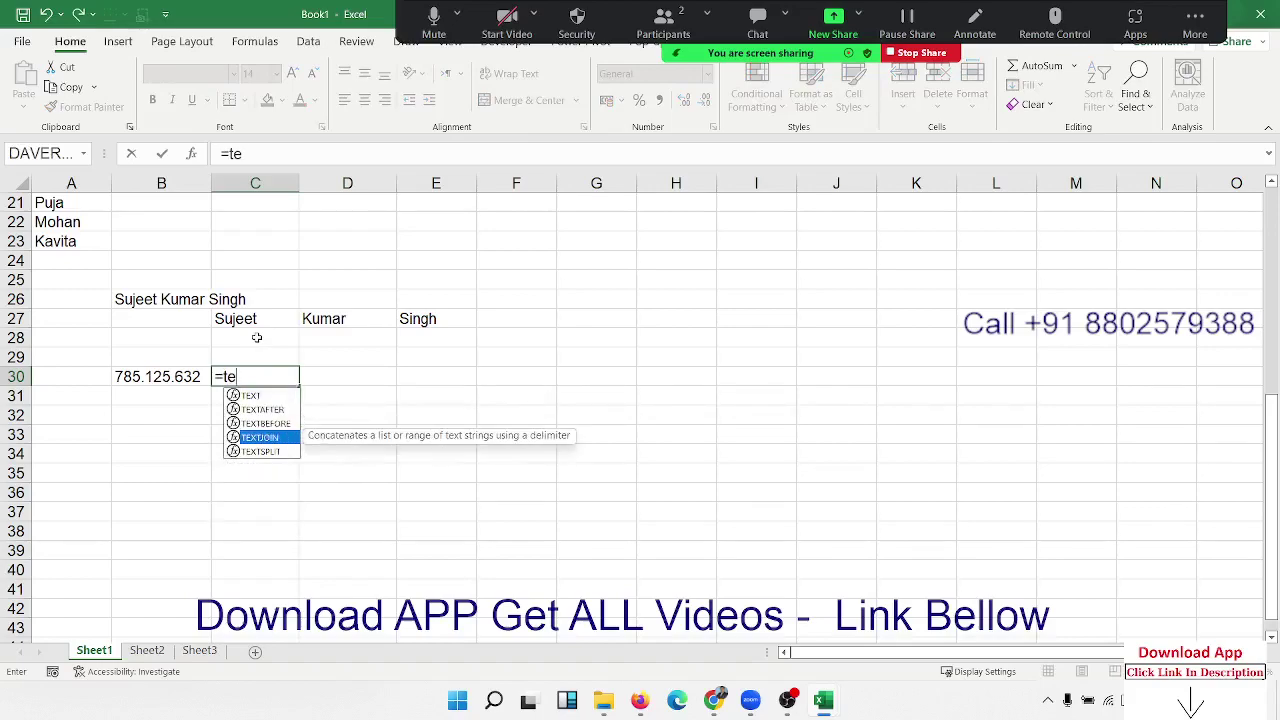
pyautogui.press('Tab')
pyautogui.press('Left')
pyautogui.write(',".")')
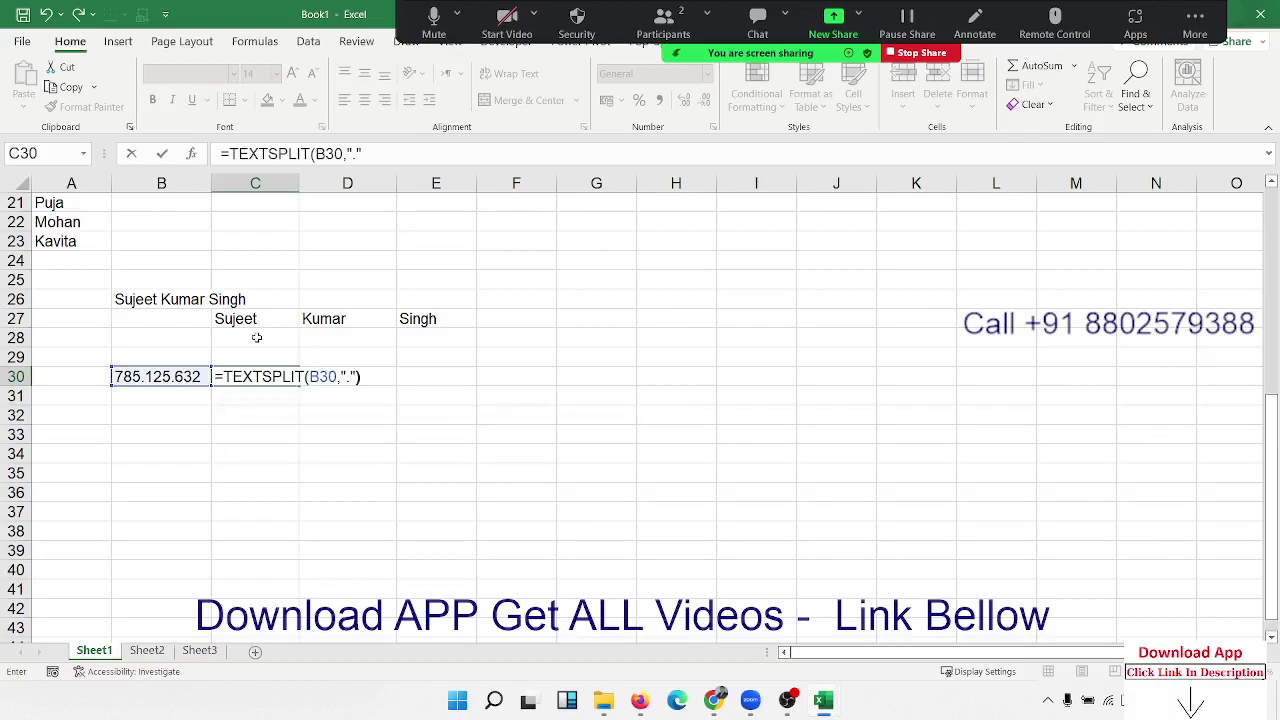
pyautogui.press('Return')
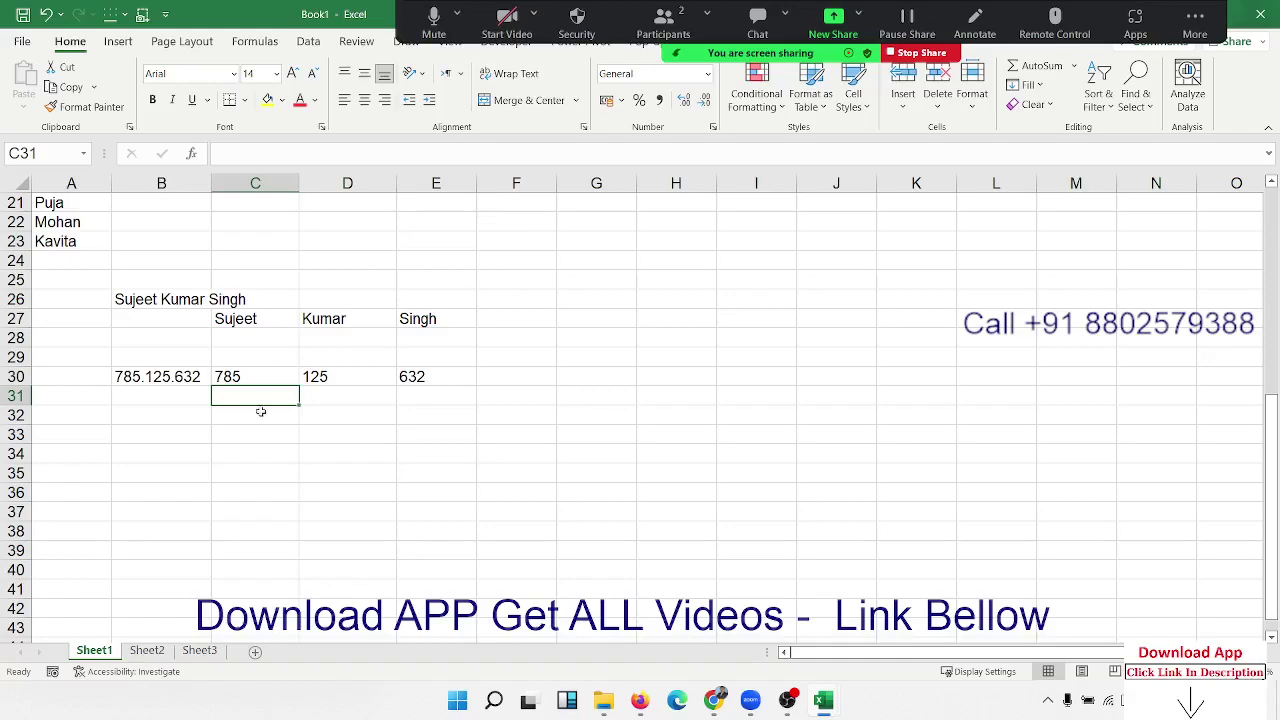
# Step: Enter '164654 in B33 so it is stored as text
pyautogui.click(186, 429)
pyautogui.scroll(-2, 186, 428)
pyautogui.scroll(-2, 186, 428)
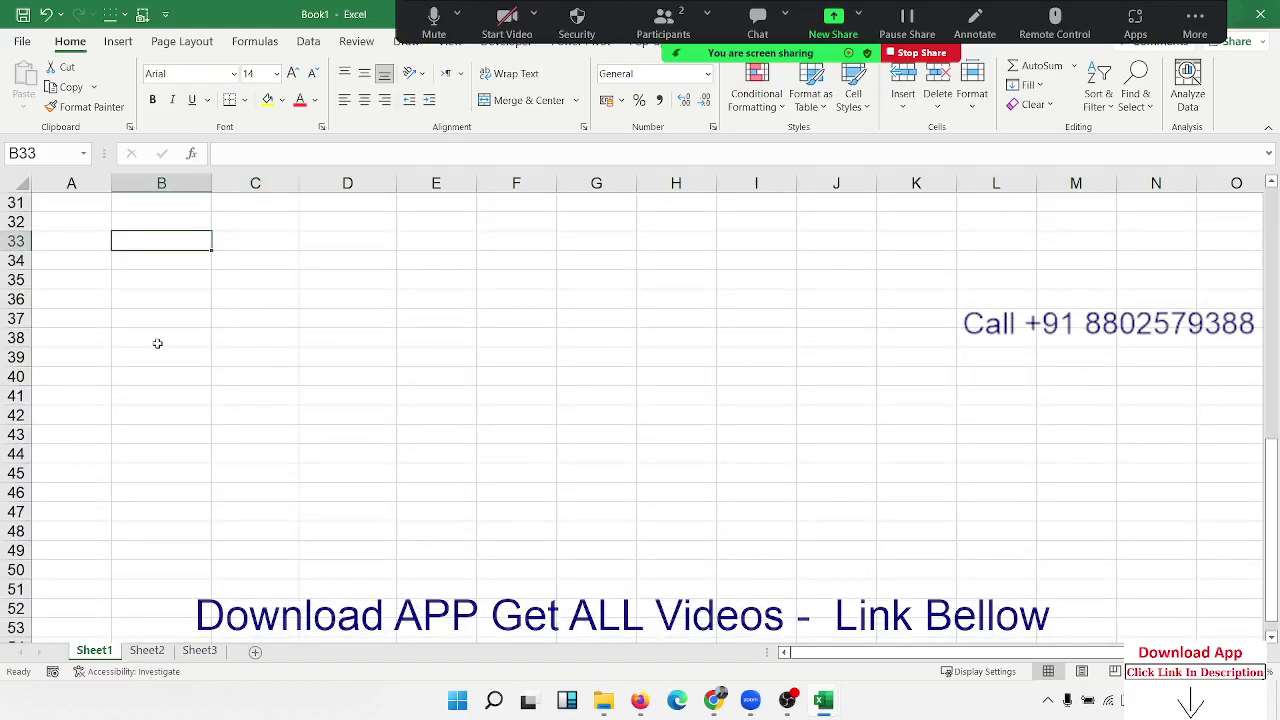
pyautogui.write("'164654")
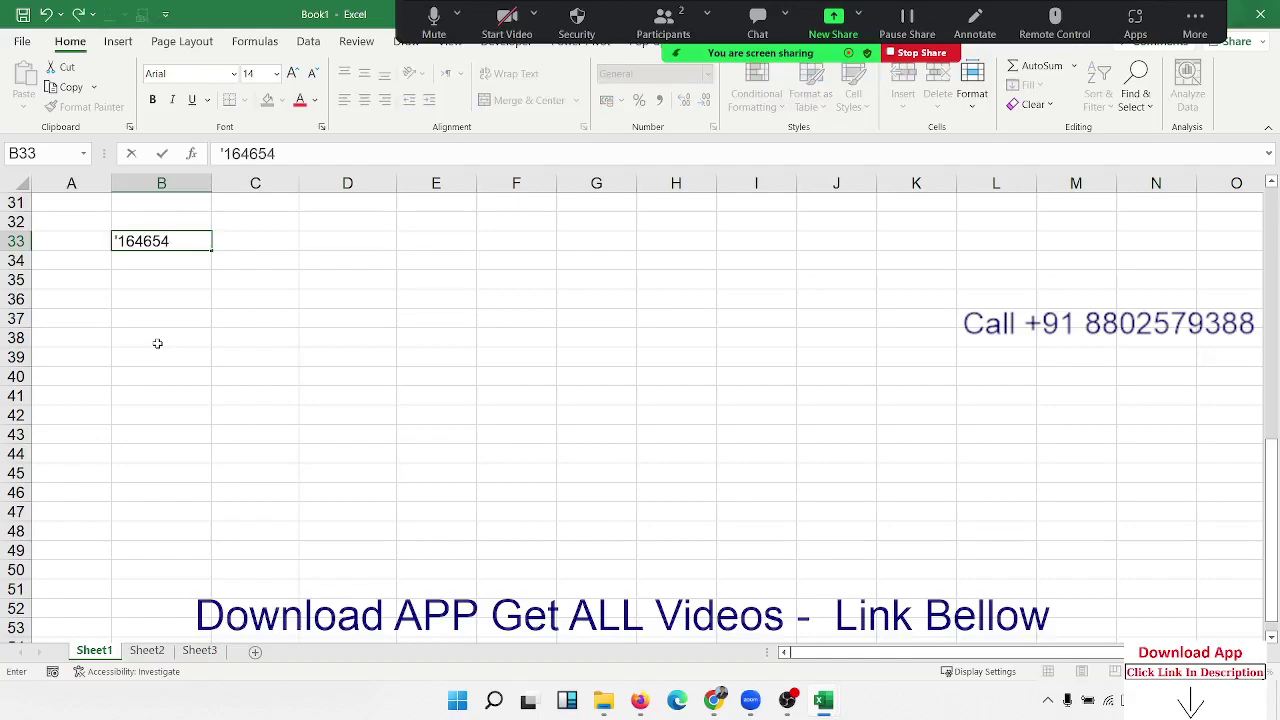
pyautogui.press('Tab')
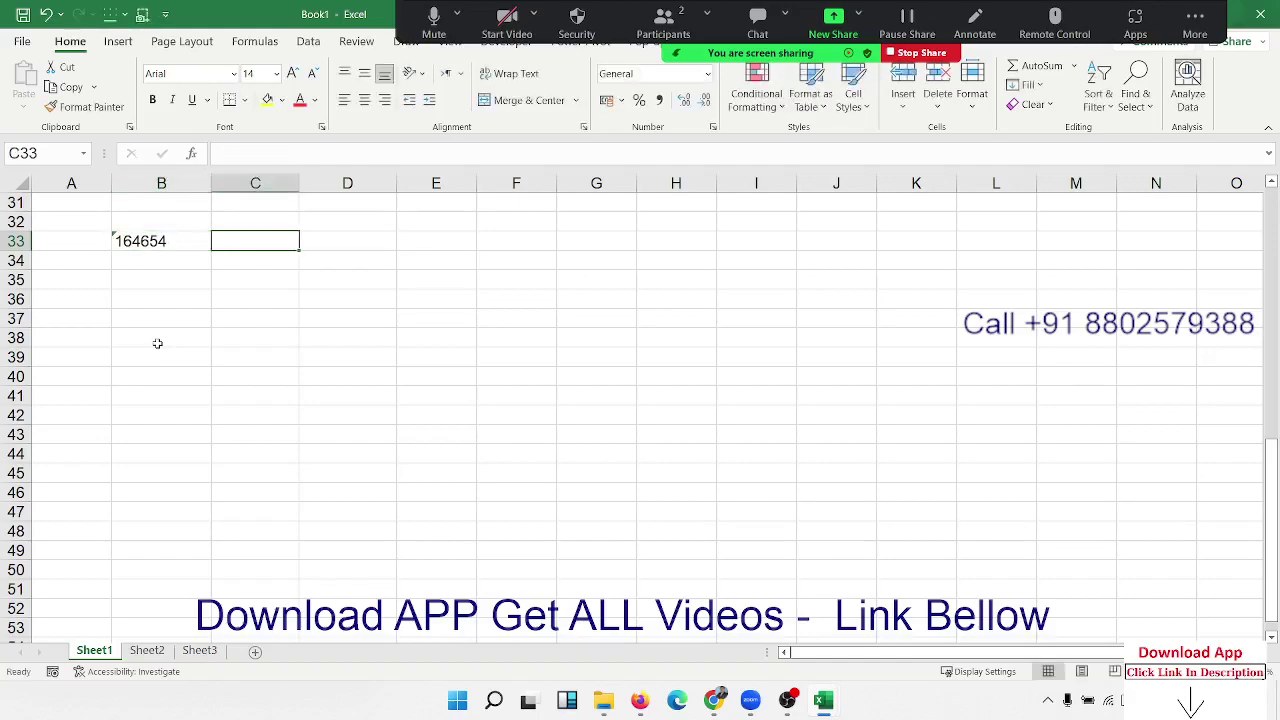
# Step: In C33, convert B33 to a number with =VALUE(B33)
pyautogui.write('=v')
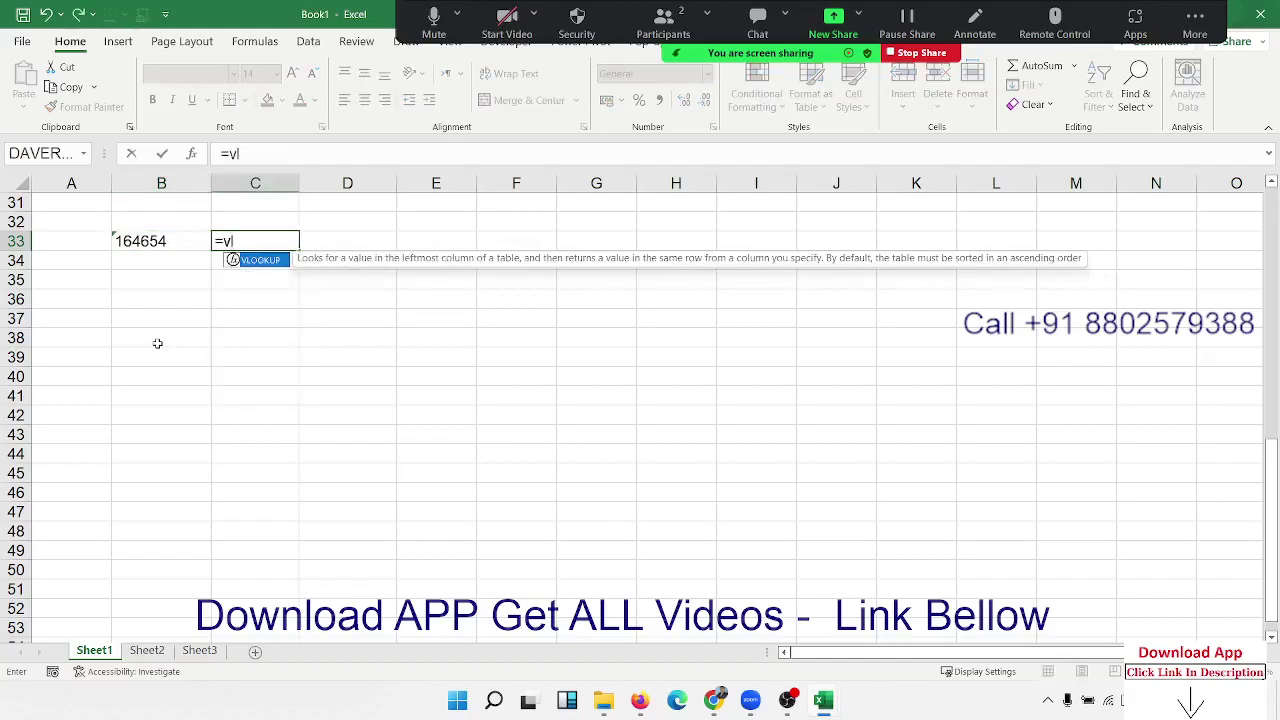
pyautogui.write('al')
pyautogui.press('Tab')
pyautogui.press('Left')
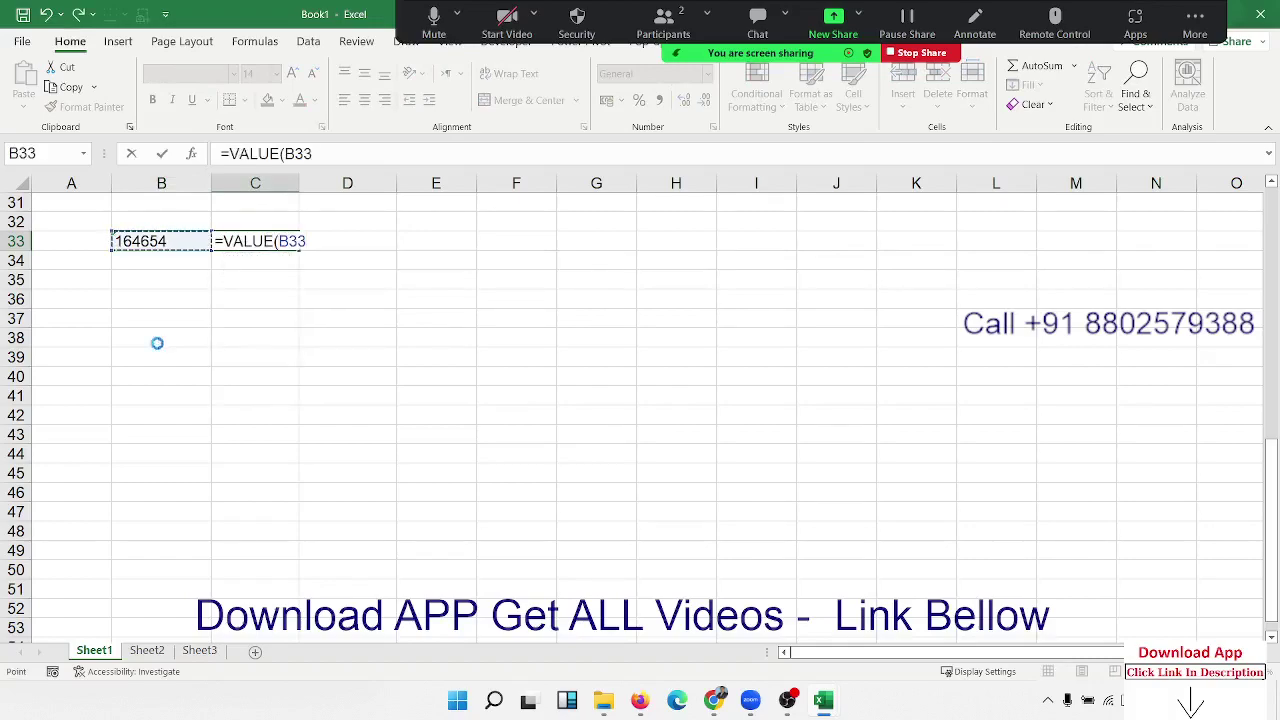
pyautogui.press('Return')
pyautogui.press('Up')
pyautogui.press('Right')
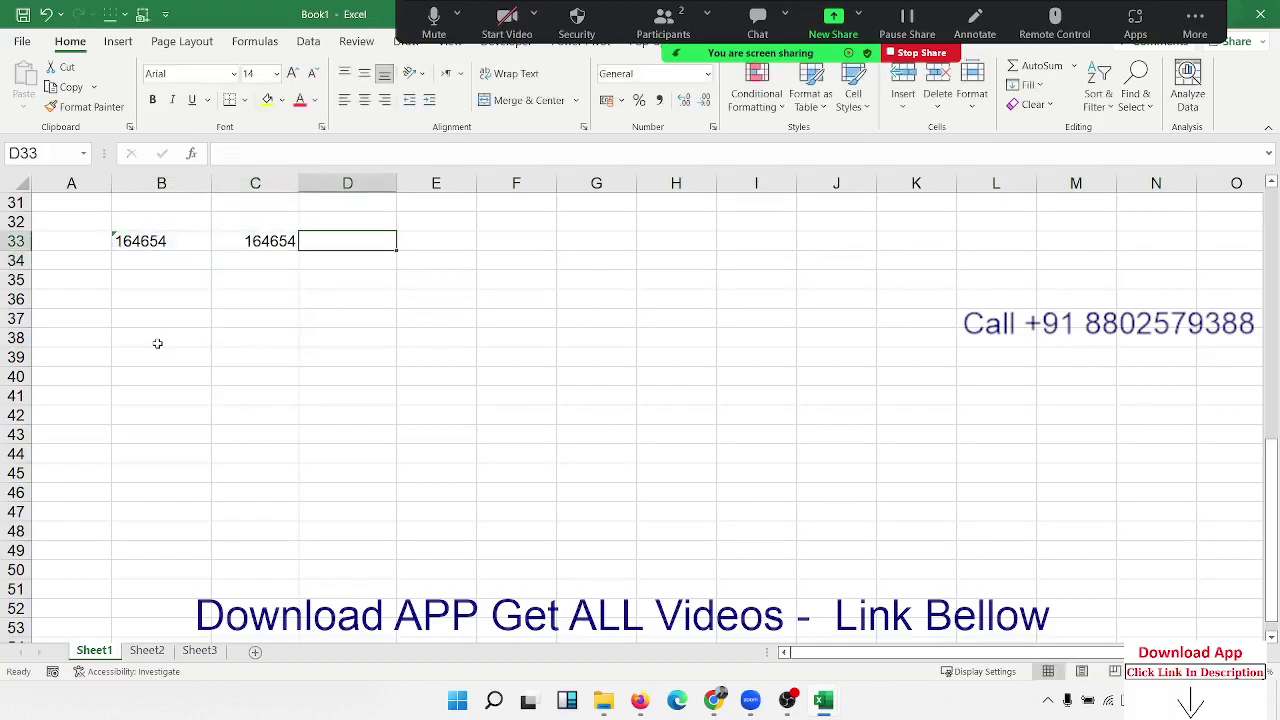
pyautogui.write('=n')
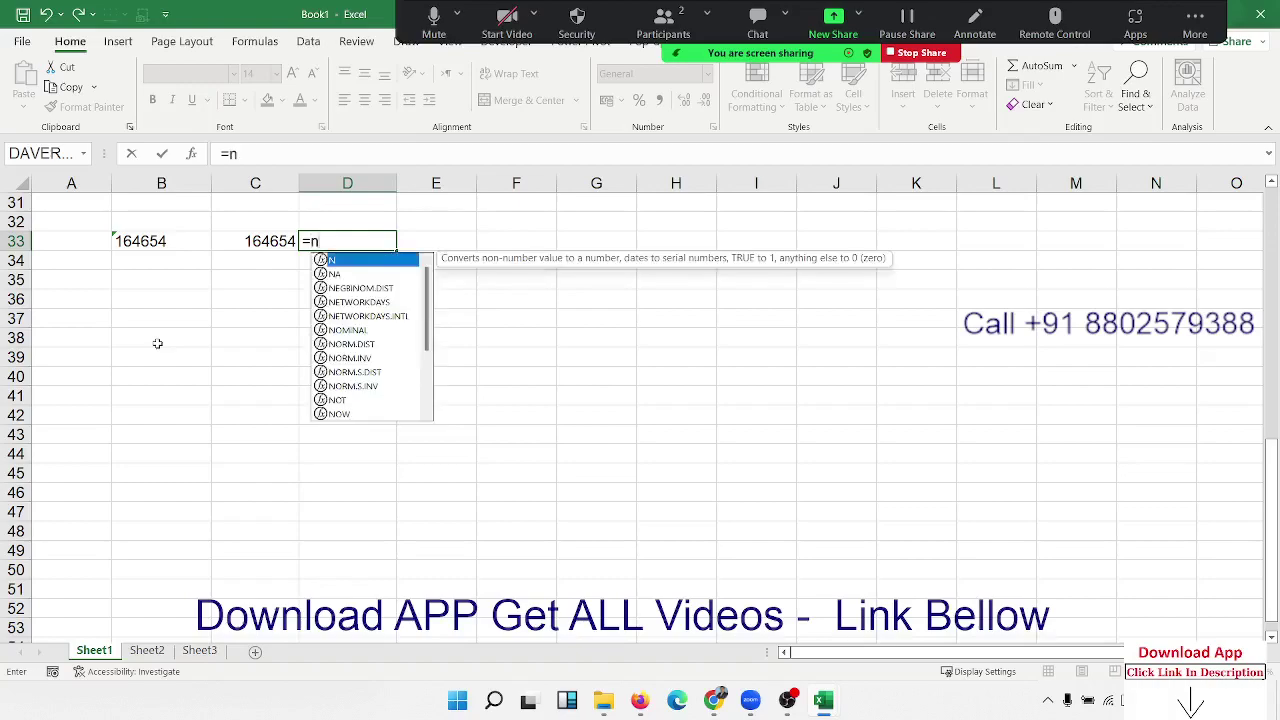
pyautogui.write('u')
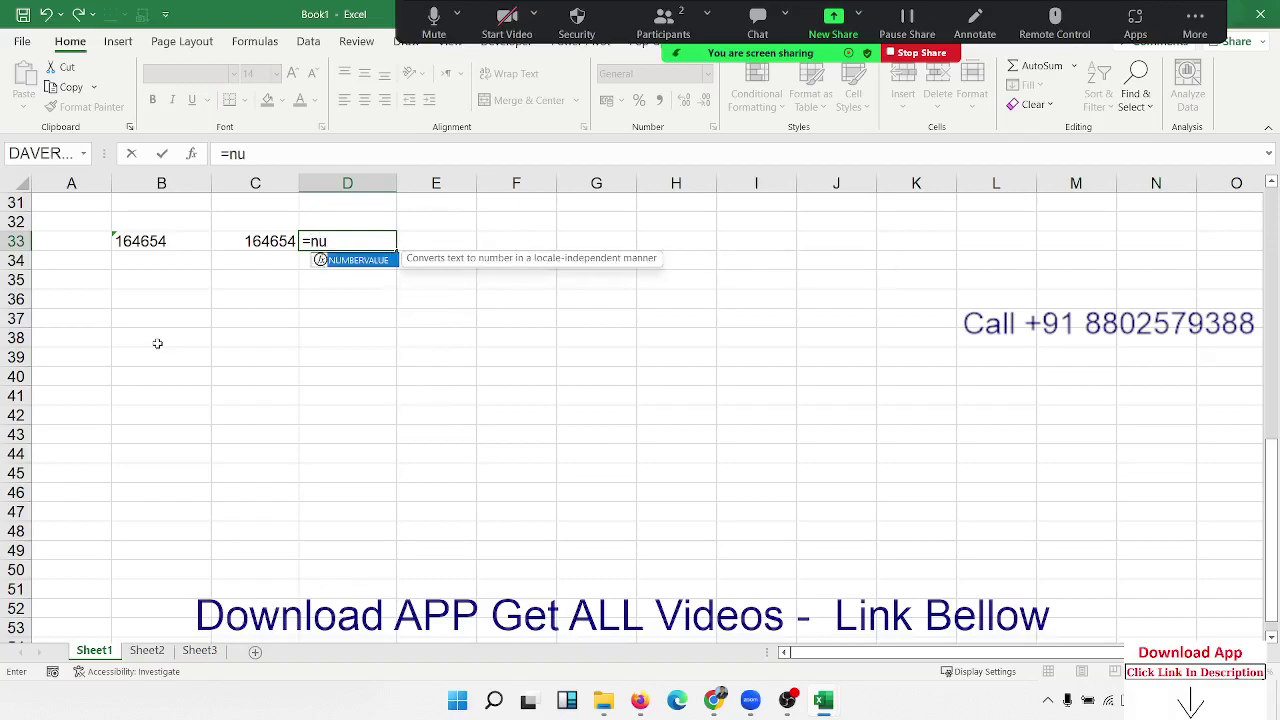
# Step: Enter =NUMBERVALUE(B33,4) in D33
pyautogui.press('Tab')
pyautogui.press('Left')
pyautogui.press('Left')
pyautogui.write(',')
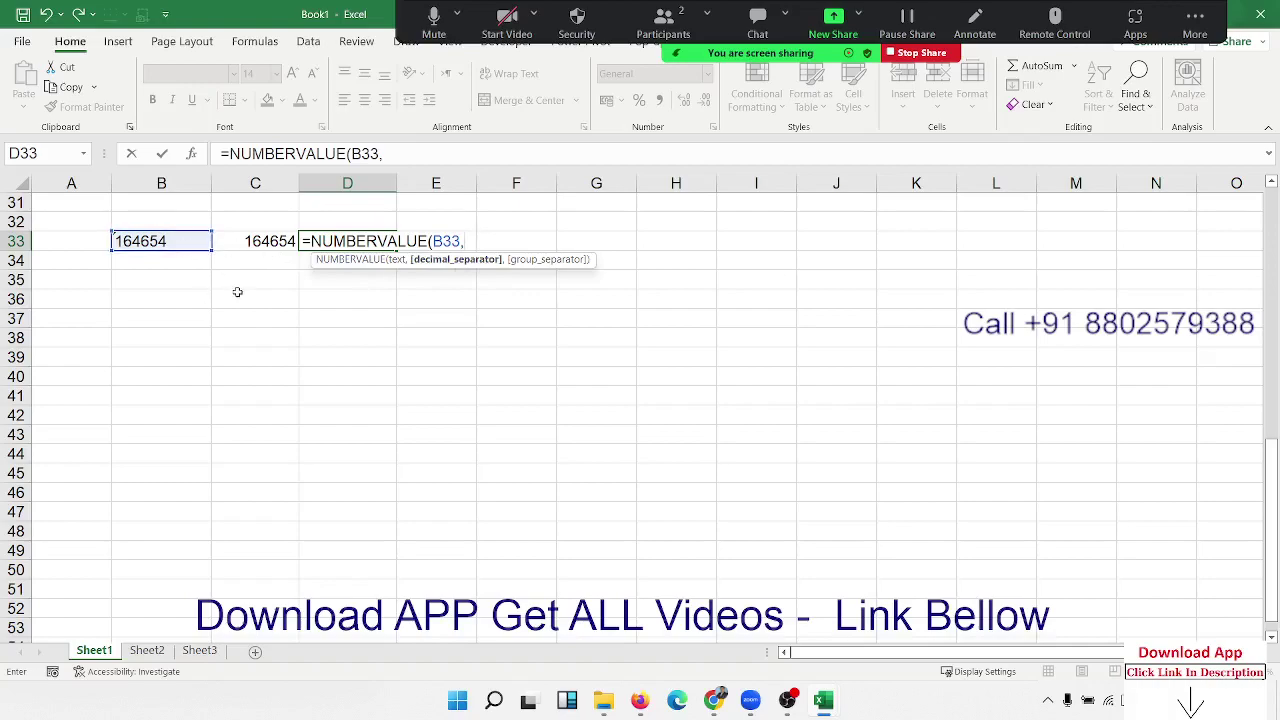
pyautogui.write('4)')
pyautogui.press('Return')
pyautogui.write('\\')
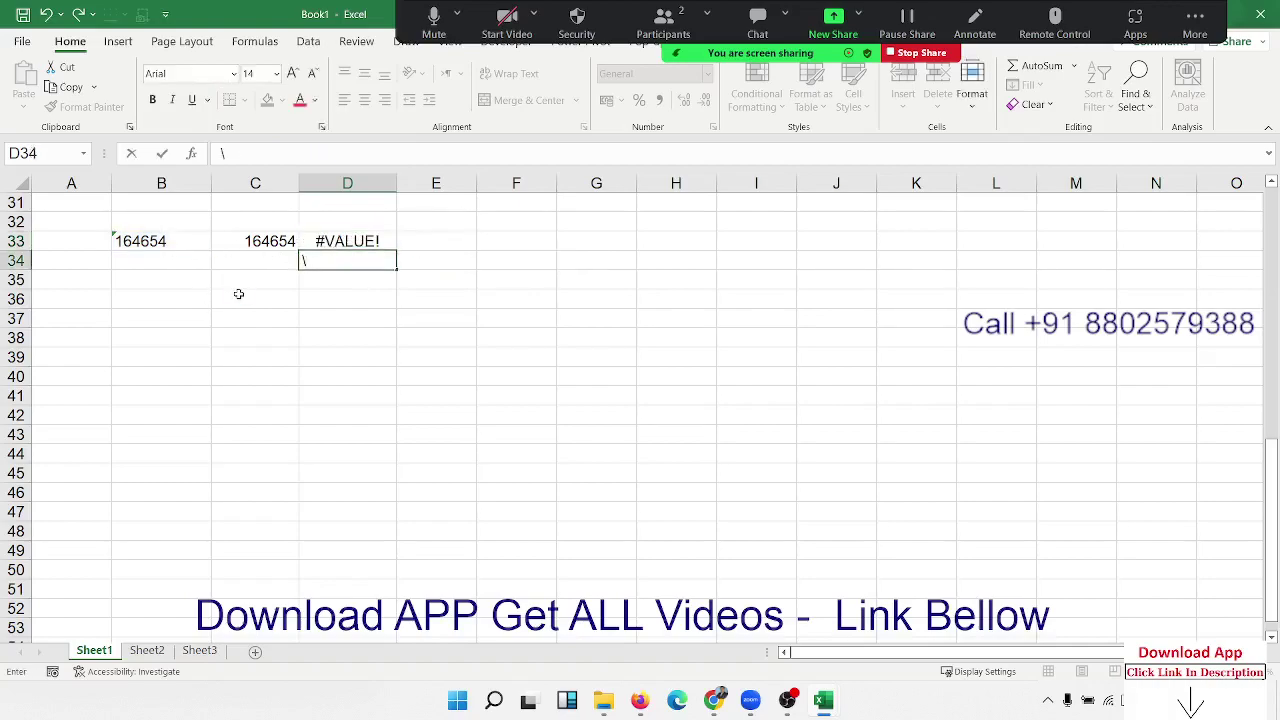
pyautogui.press('Up')
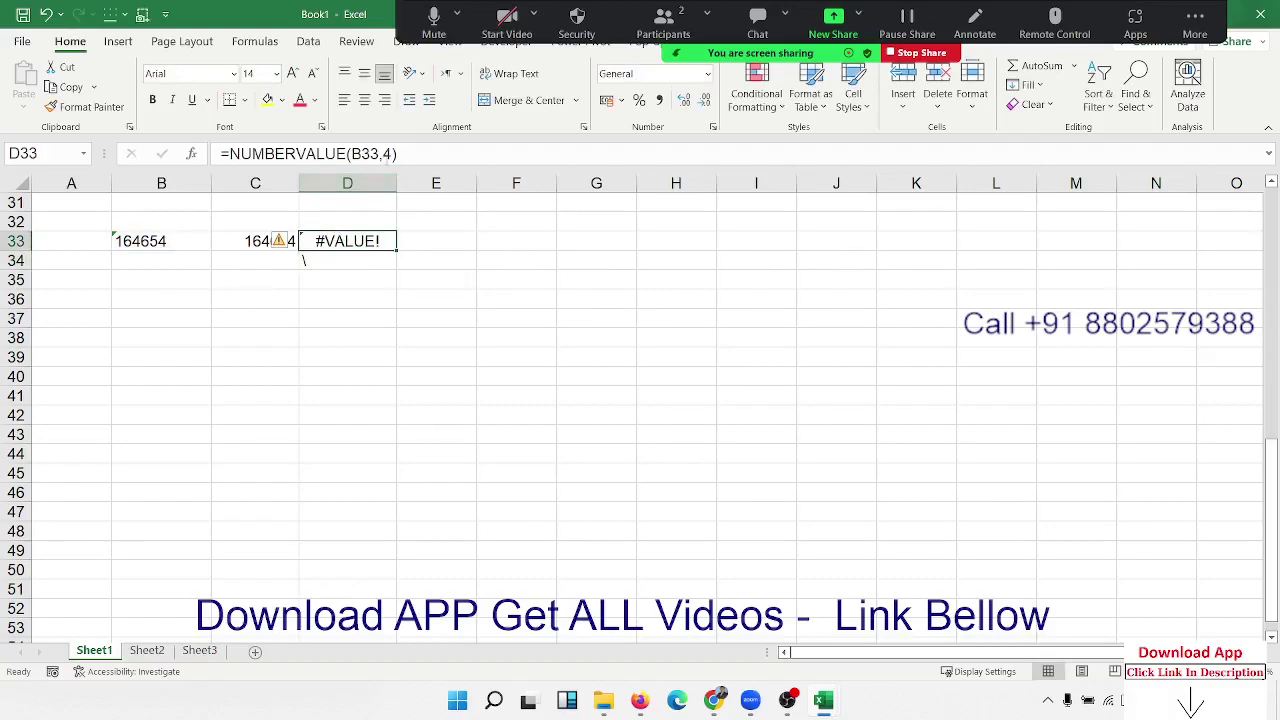
# Step: Change D33's formula to =NUMBERVALUE(B33,5), giving 1646.4
pyautogui.press('F2')
pyautogui.click(388, 154)
pyautogui.press('BackSpace')
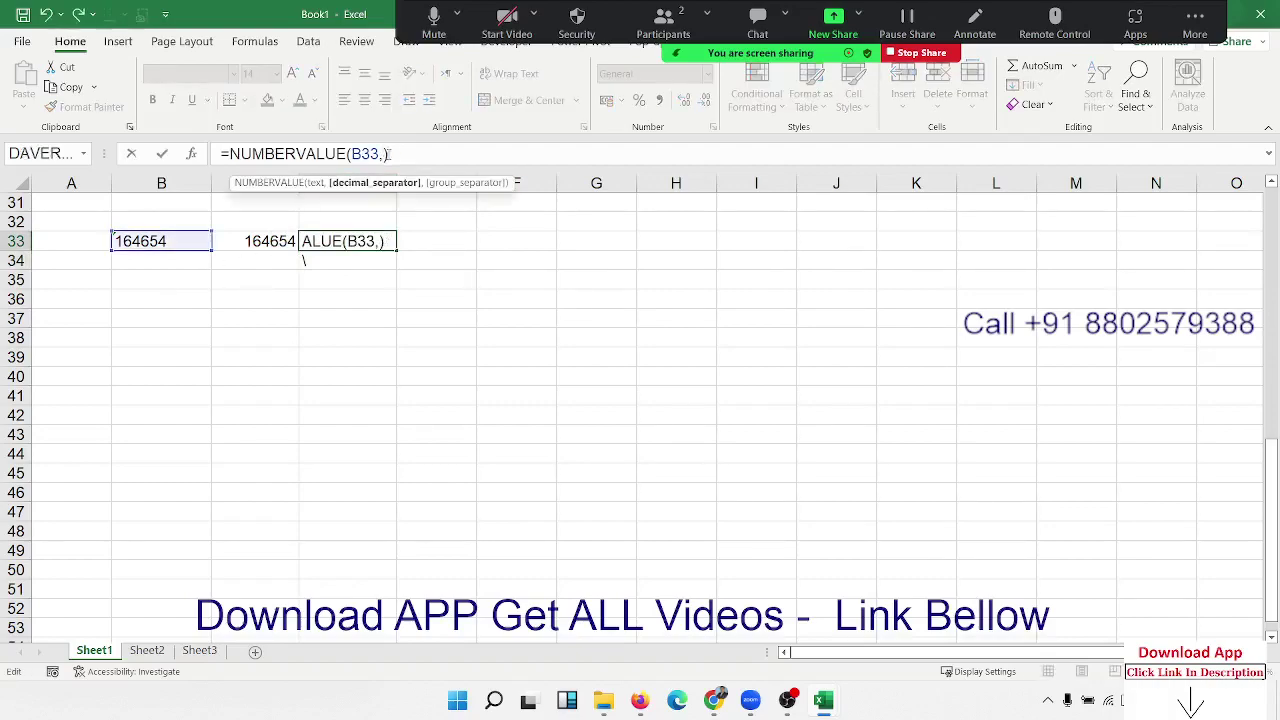
pyautogui.write('5')
pyautogui.press('Return')
pyautogui.press('Down')
pyautogui.press('Up')
pyautogui.press('Up')
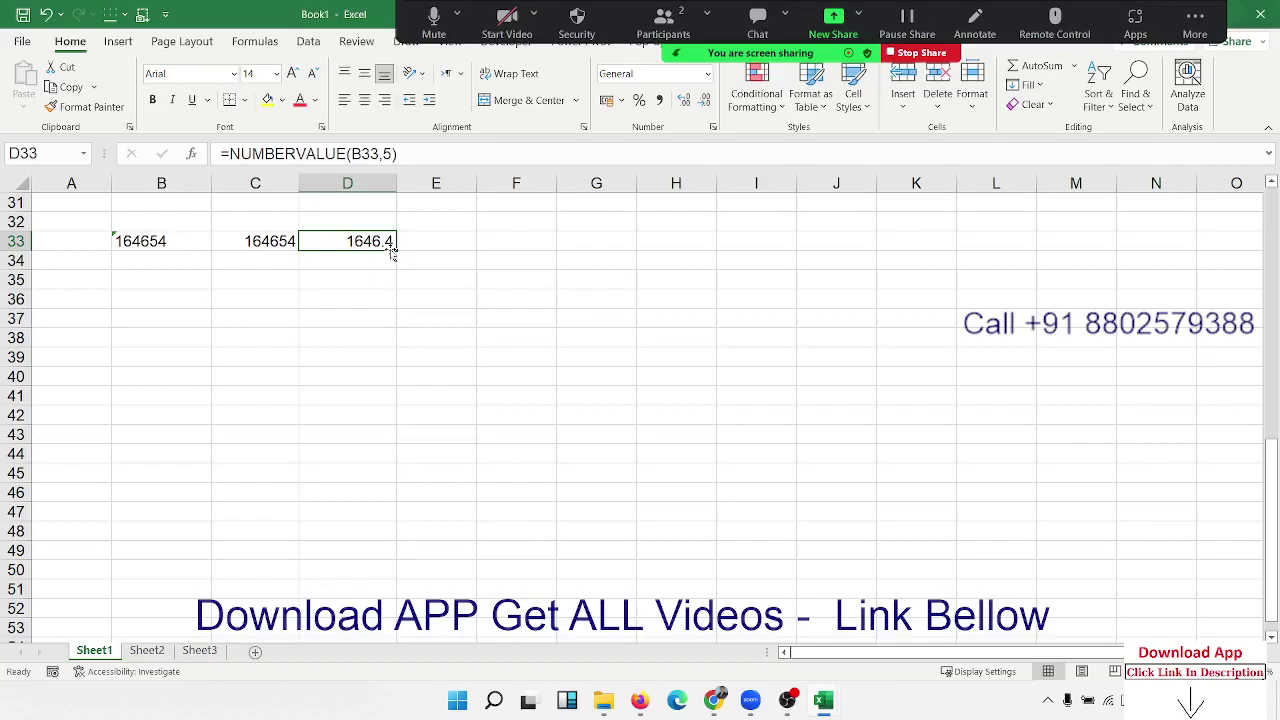
pyautogui.click(151, 294)
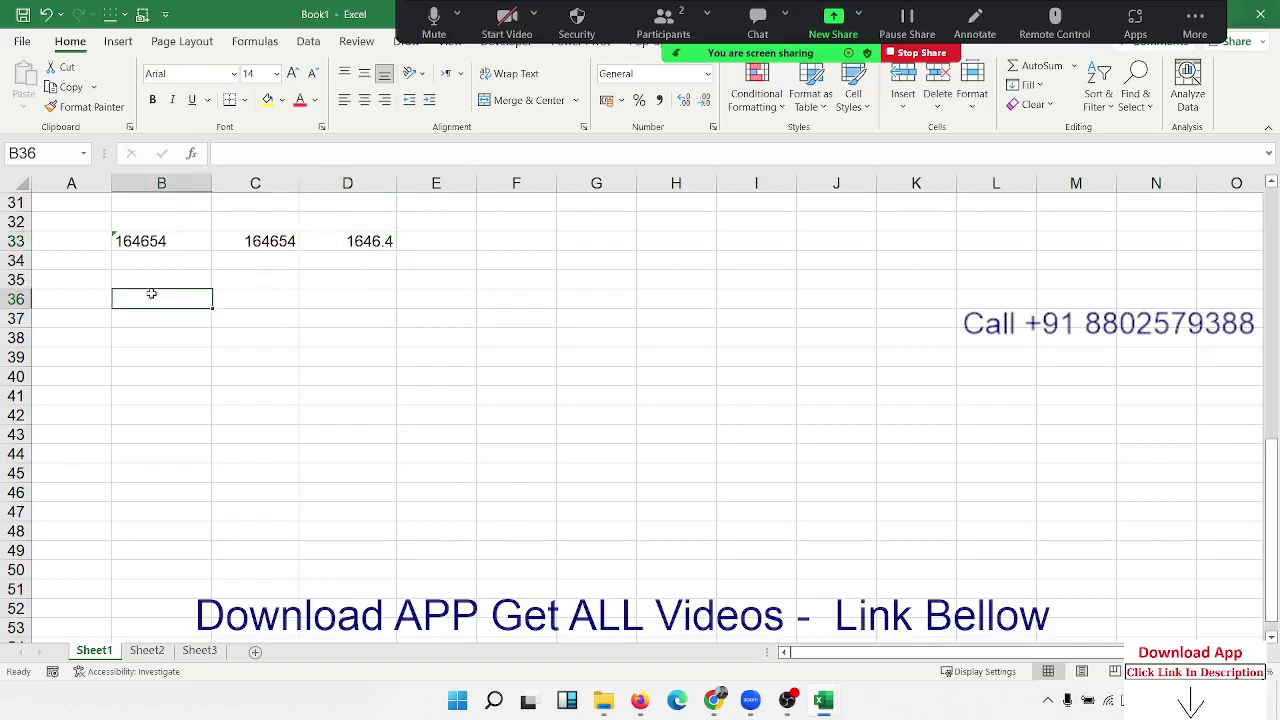
# Step: Delete the 1646.4 result from D33 and type '1254.251 into B35
pyautogui.click(343, 243)
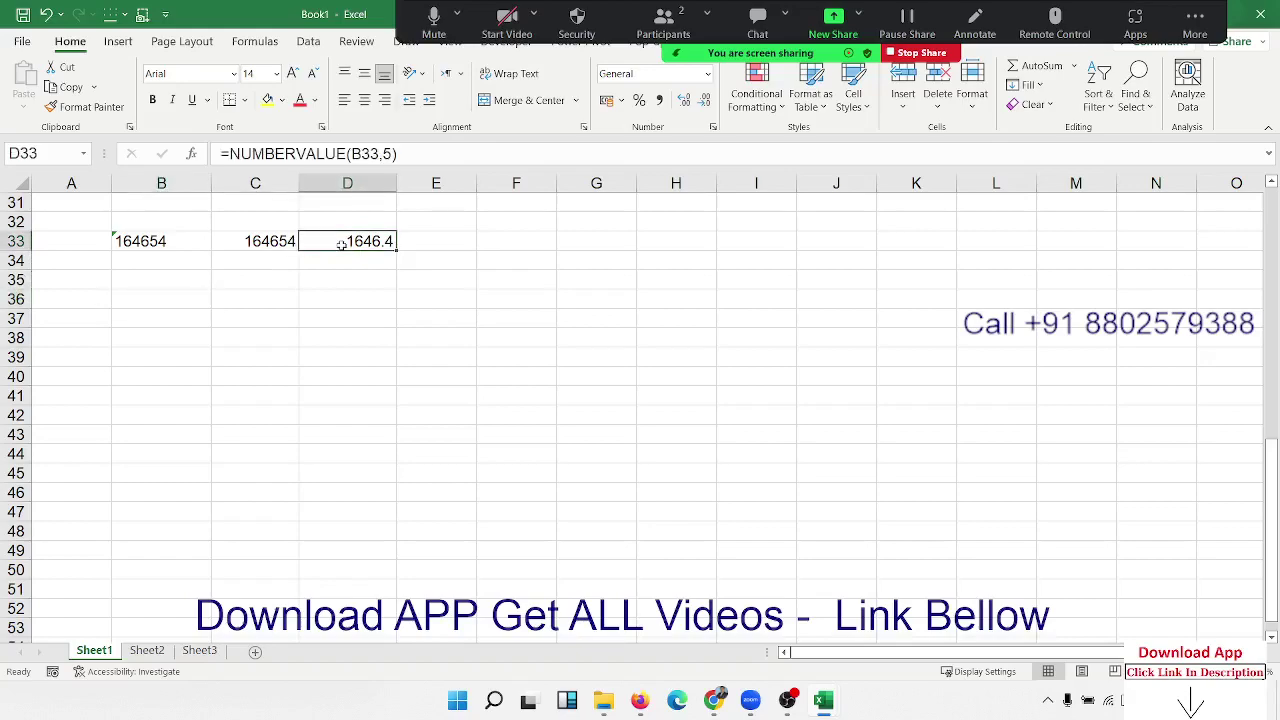
pyautogui.press('Delete')
pyautogui.press('Down')
pyautogui.press('Down')
pyautogui.press('Left')
pyautogui.press('Left')
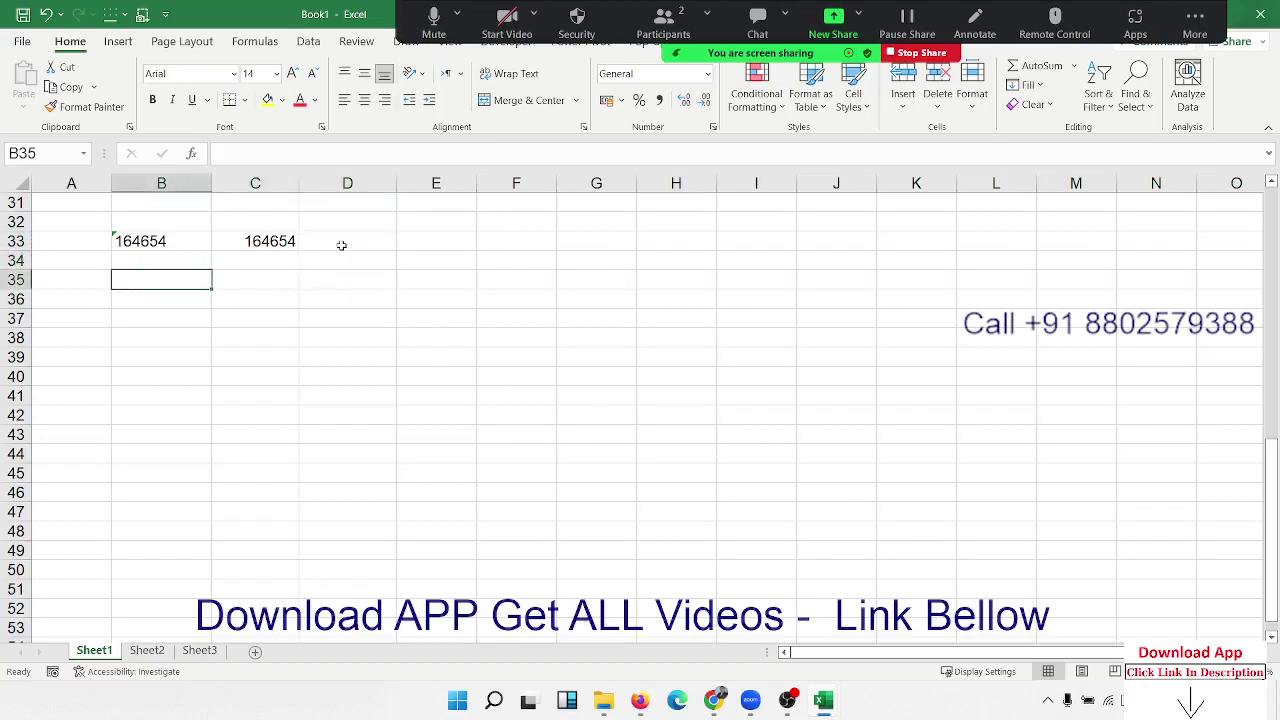
pyautogui.write("'1254.251")
pyautogui.press('Return')
pyautogui.press('Up')
pyautogui.press('Right')
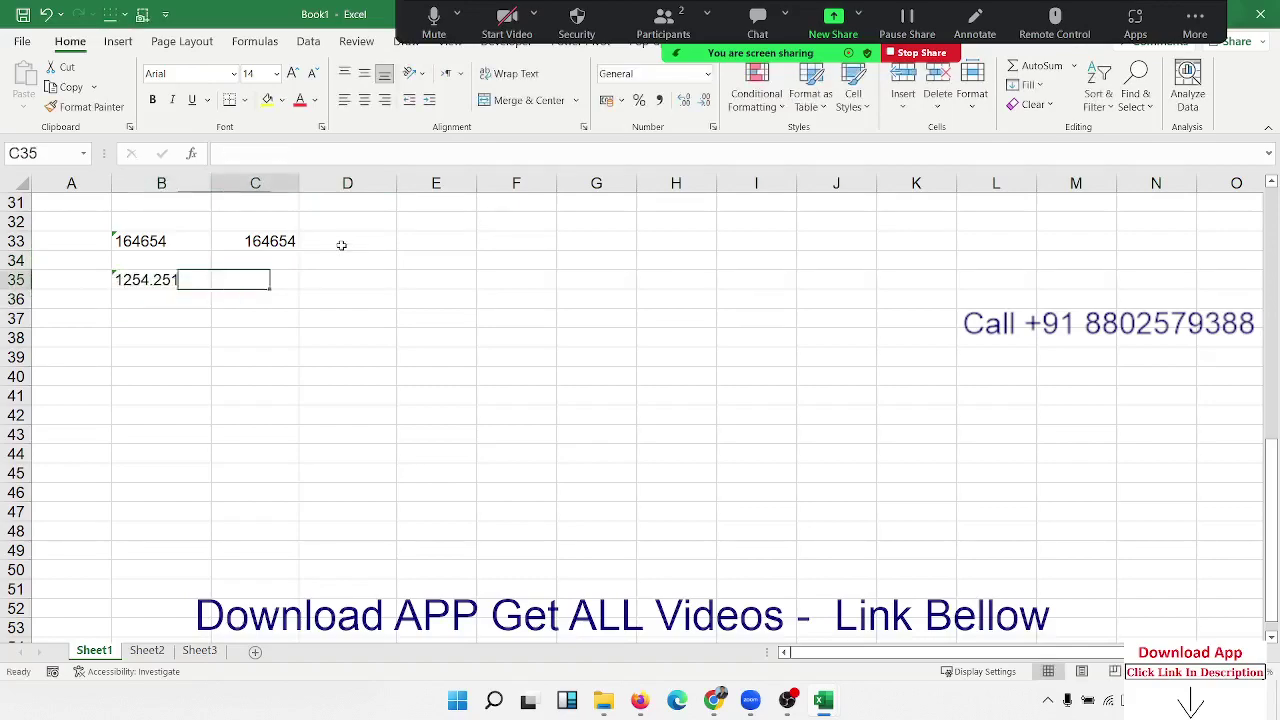
pyautogui.write('=')
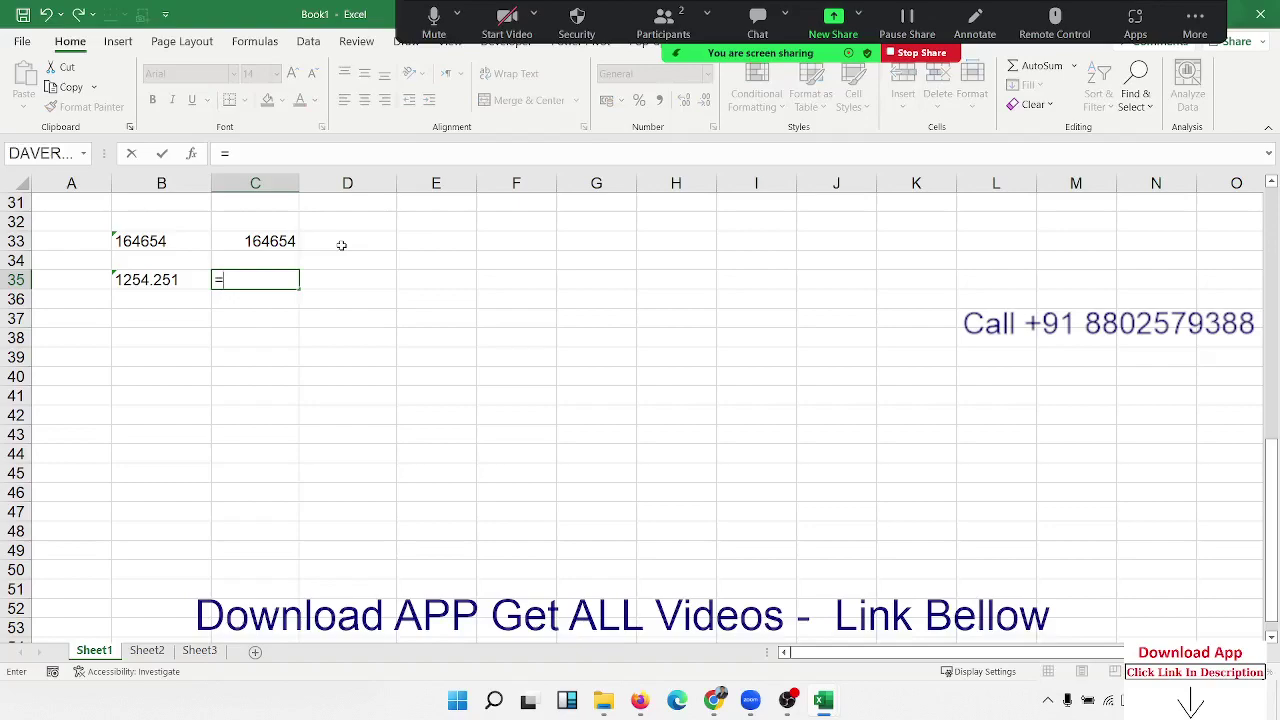
pyautogui.write('nu')
# Step: In C35, convert B35 with =NUMBERVALUE(B35,".")
pyautogui.press('Tab')
pyautogui.press('Left')
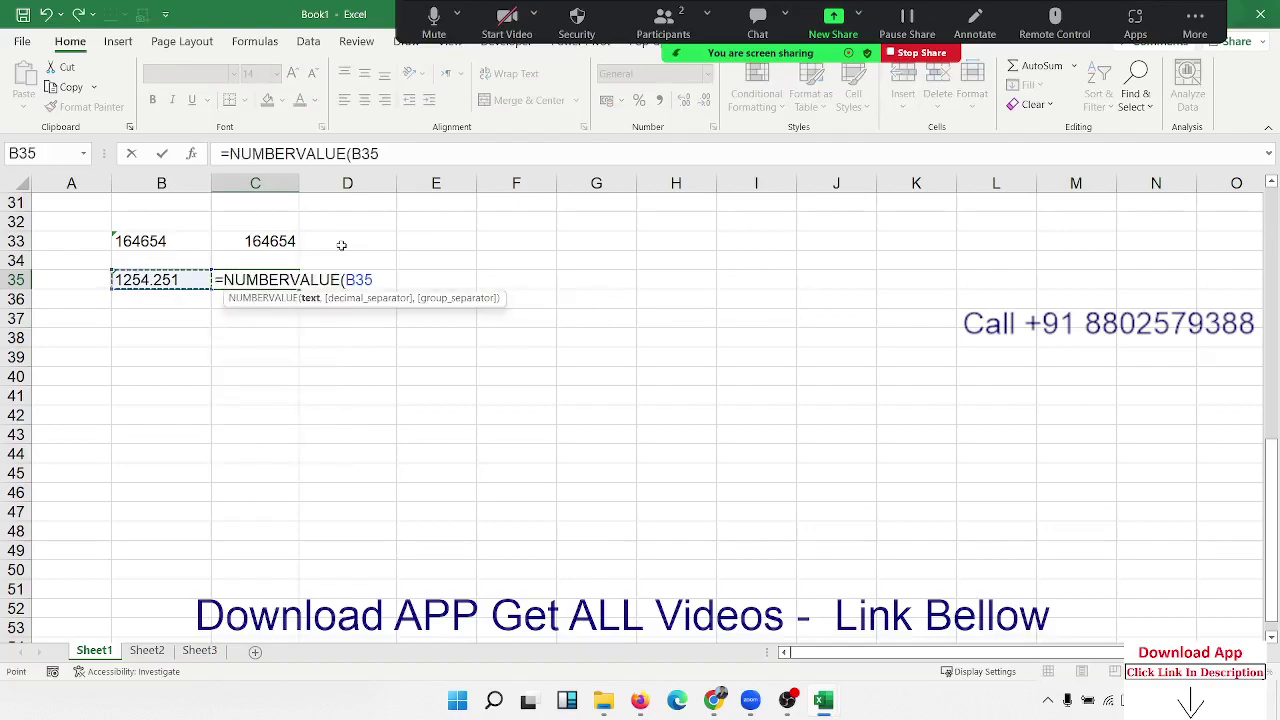
pyautogui.write(',')
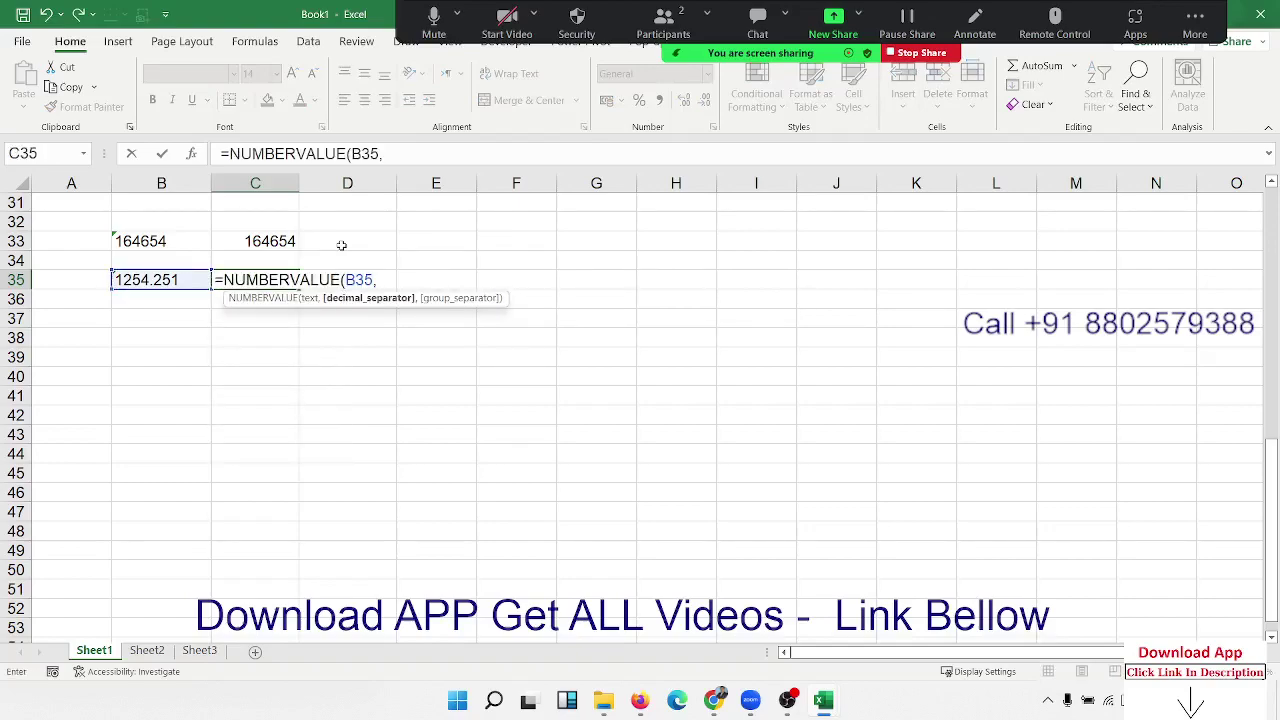
pyautogui.write('"."')
pyautogui.press('Return')
pyautogui.press('Up')
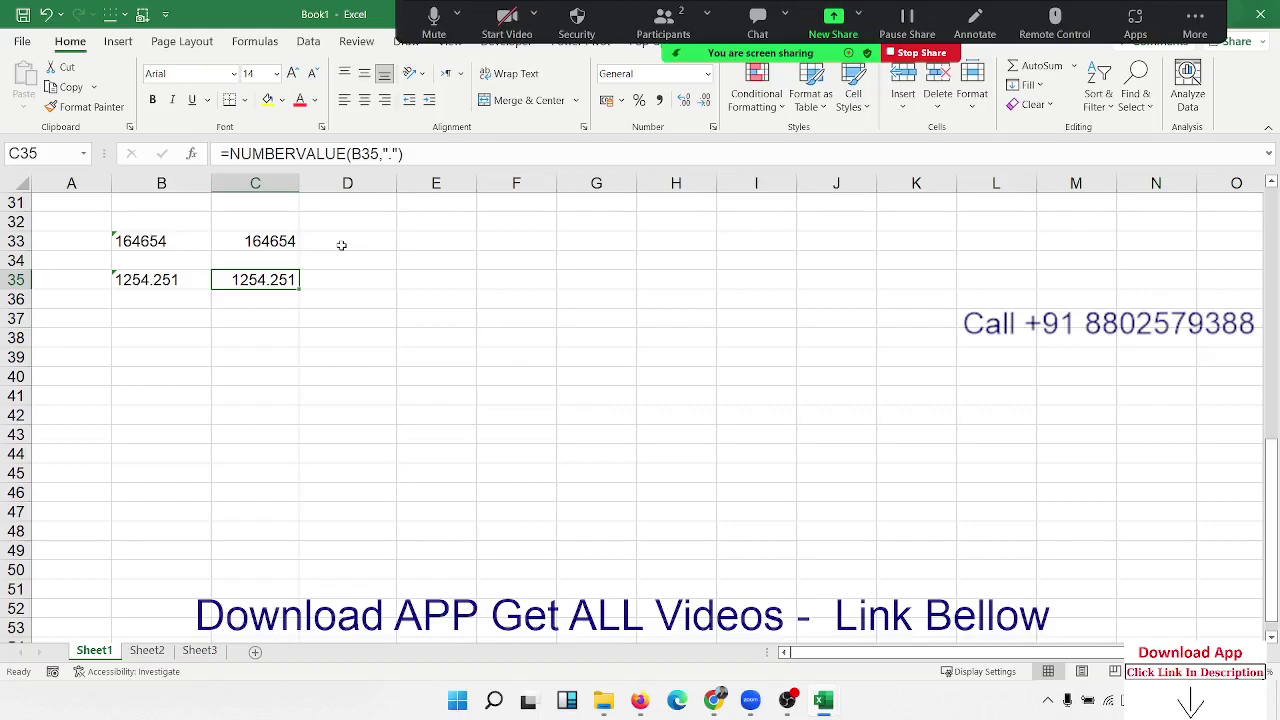
pyautogui.press('Left')
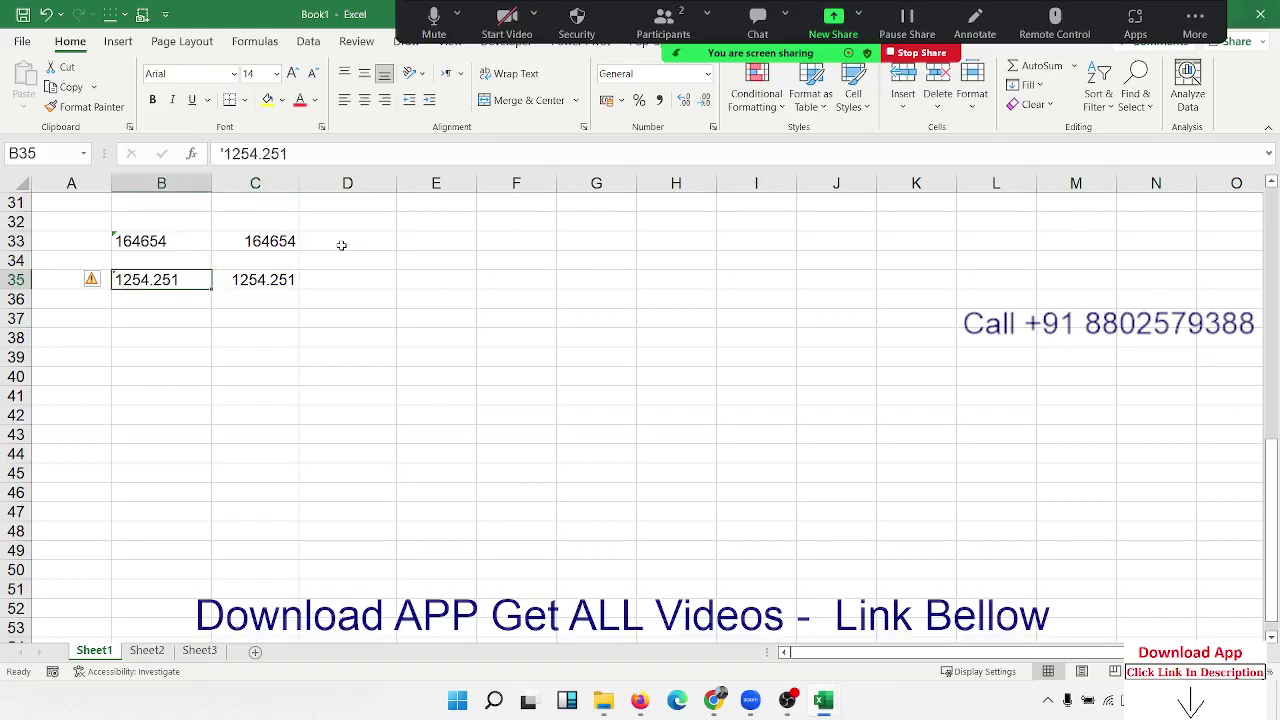
pyautogui.press('Right')
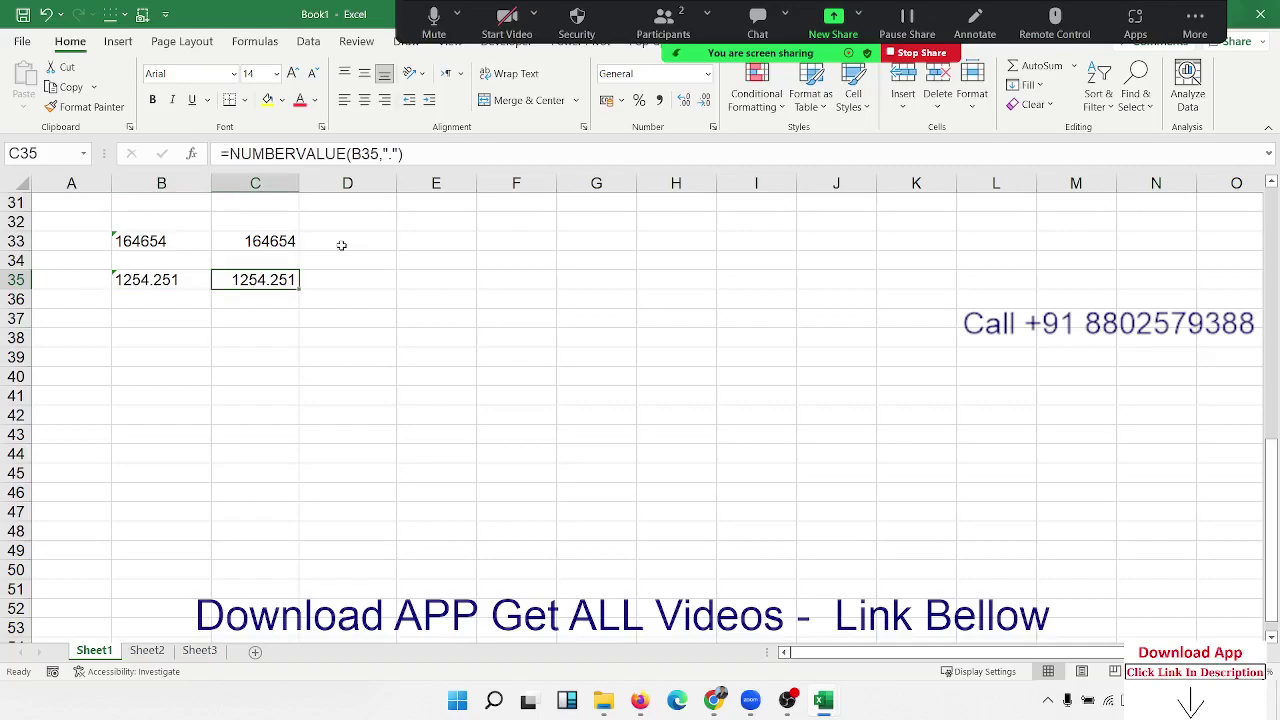
# Step: In D35, convert B35 with =VALUE(B35) for comparison
pyautogui.press('Right')
pyautogui.write('l')
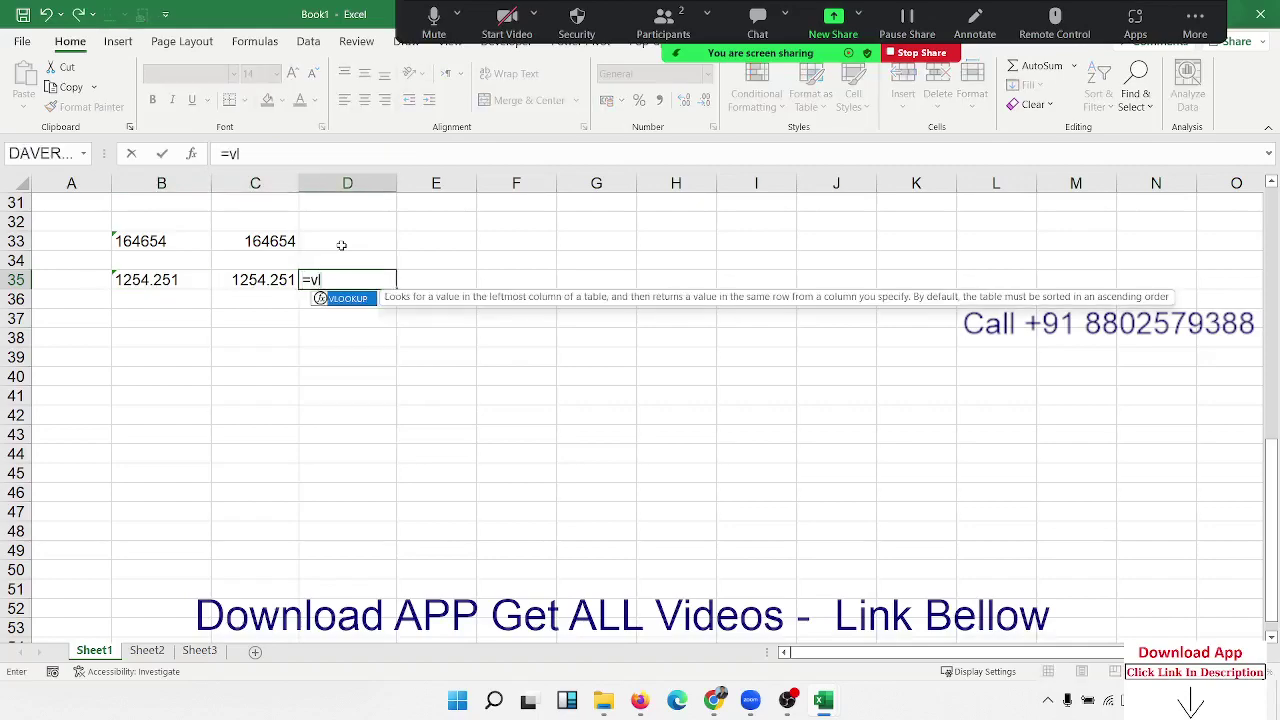
pyautogui.press('BackSpace')
pyautogui.press('Tab')
pyautogui.press('Left')
pyautogui.press('Left')
pyautogui.press('Return')
pyautogui.press('Up')
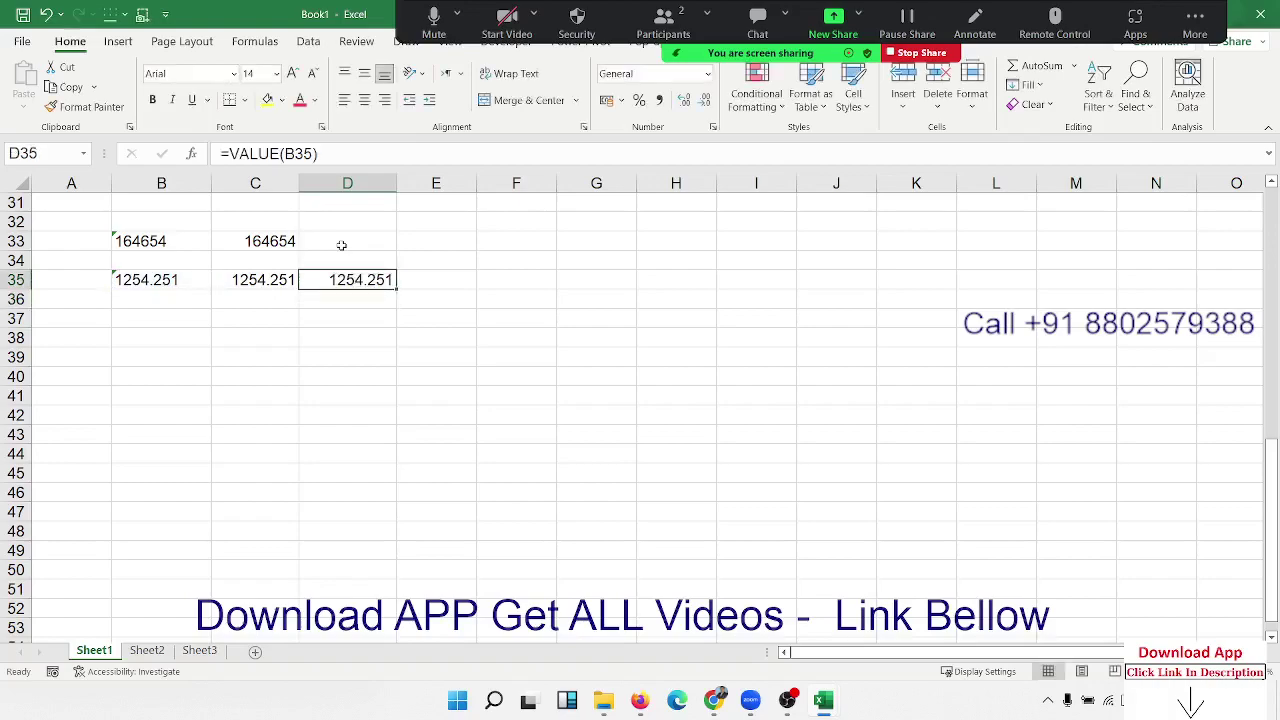
pyautogui.press('Left')
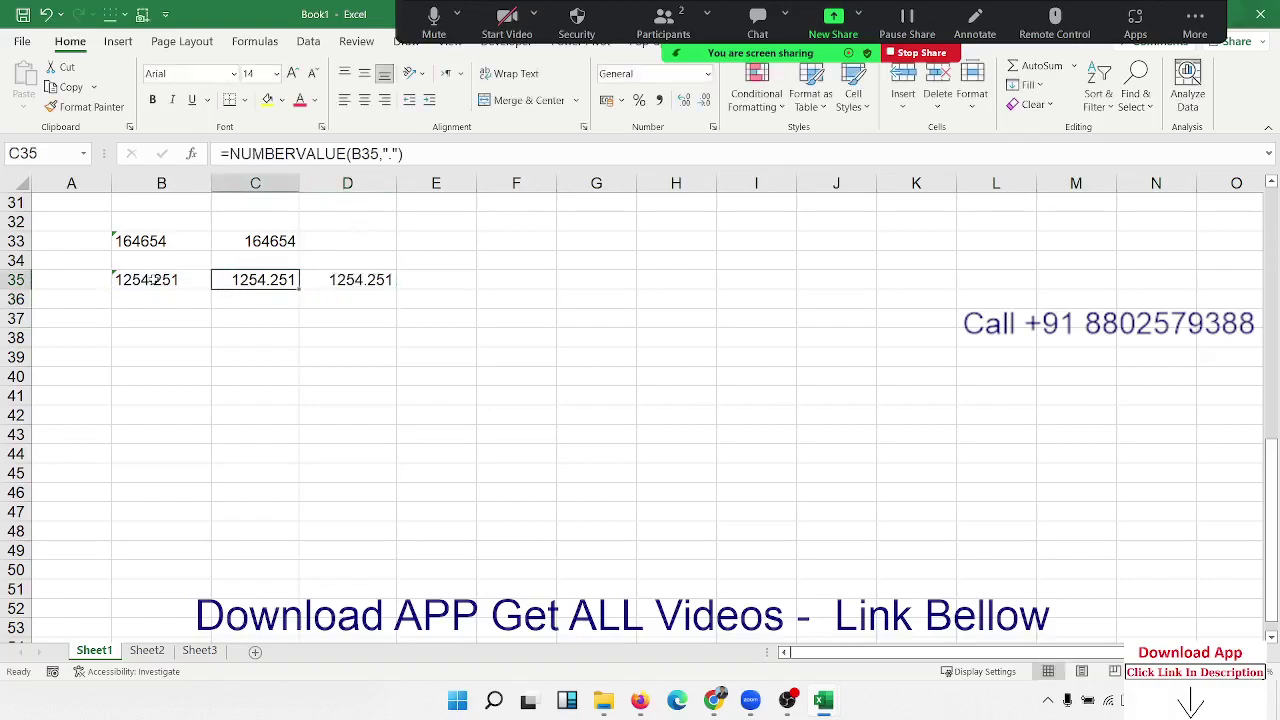
# Step: Replace the decimal point in B35 with 8 so it reads 12548251
pyautogui.click(154, 280)
pyautogui.press('F2')
pyautogui.press('Delete')
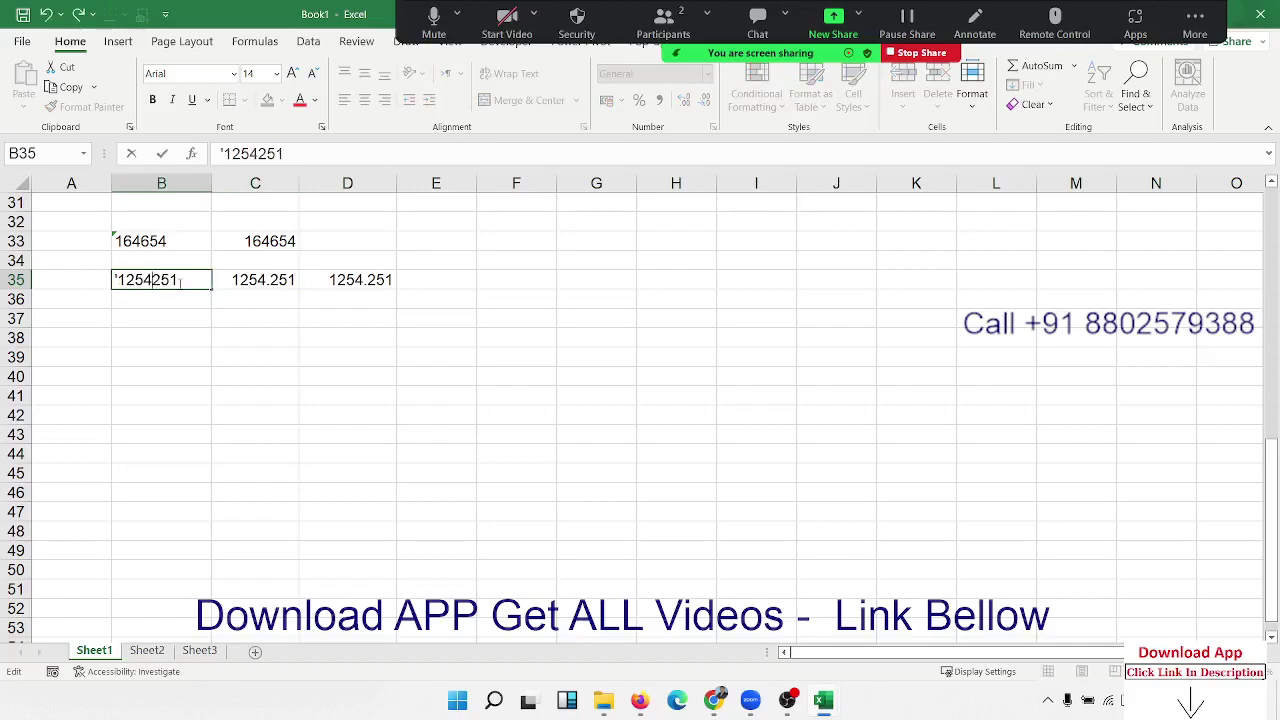
pyautogui.write('8')
pyautogui.press('Return')
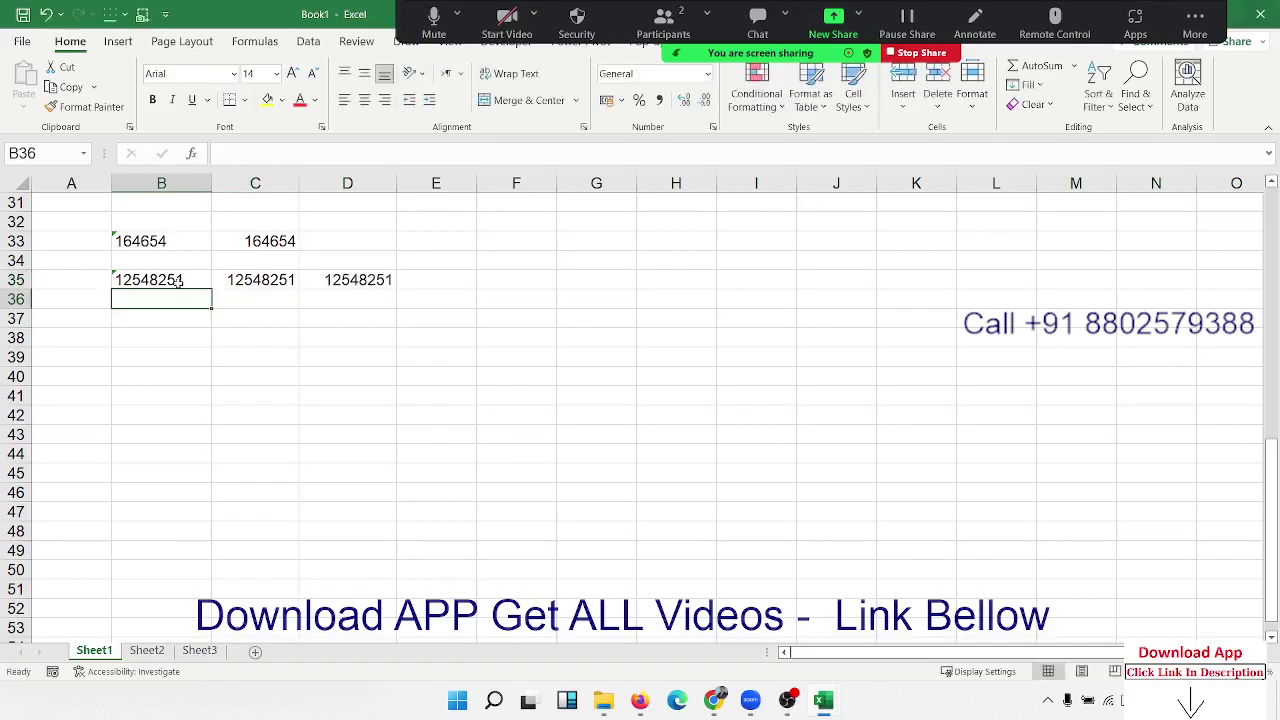
pyautogui.click(172, 282)
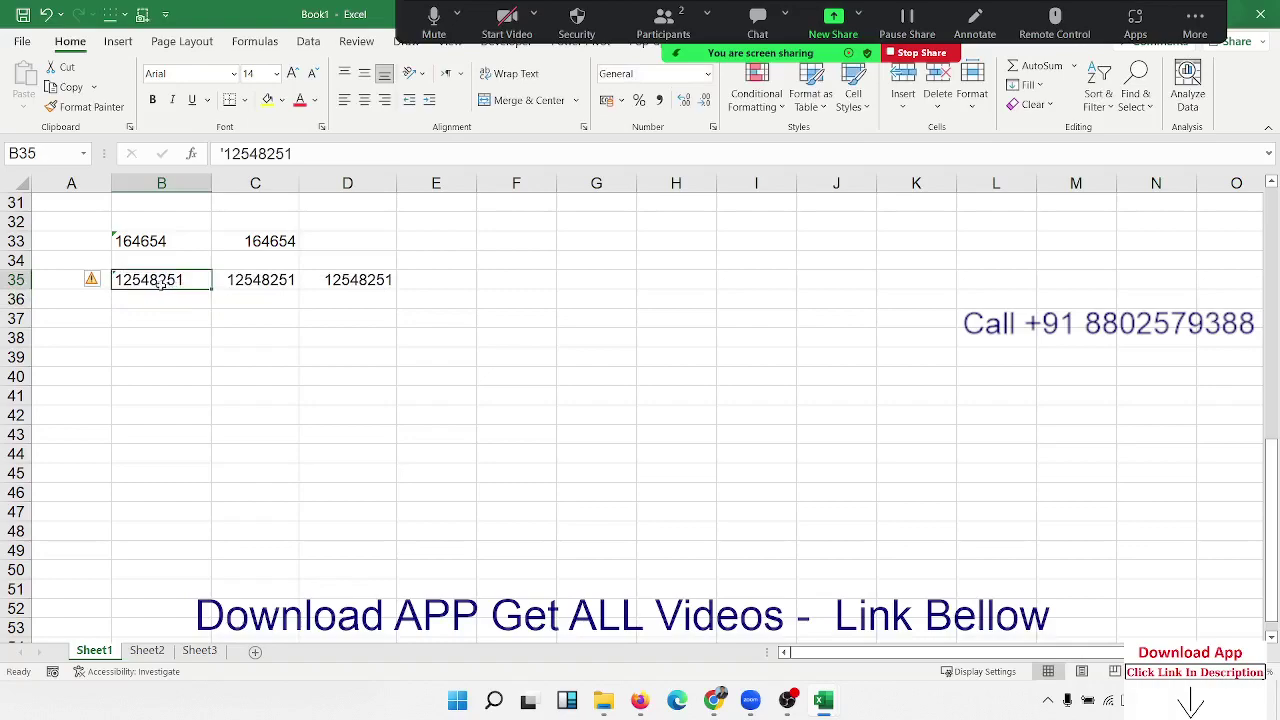
pyautogui.doubleClick(153, 281)
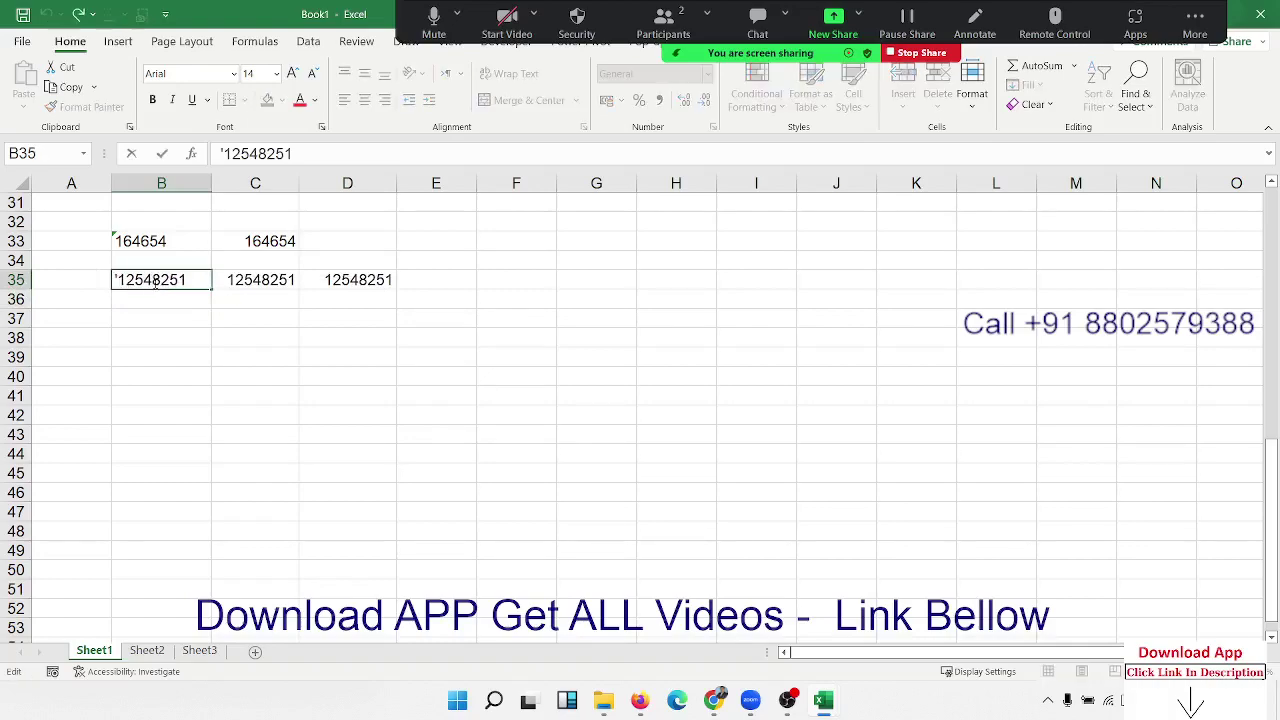
pyautogui.moveTo(152, 281); pyautogui.dragTo(164, 281)
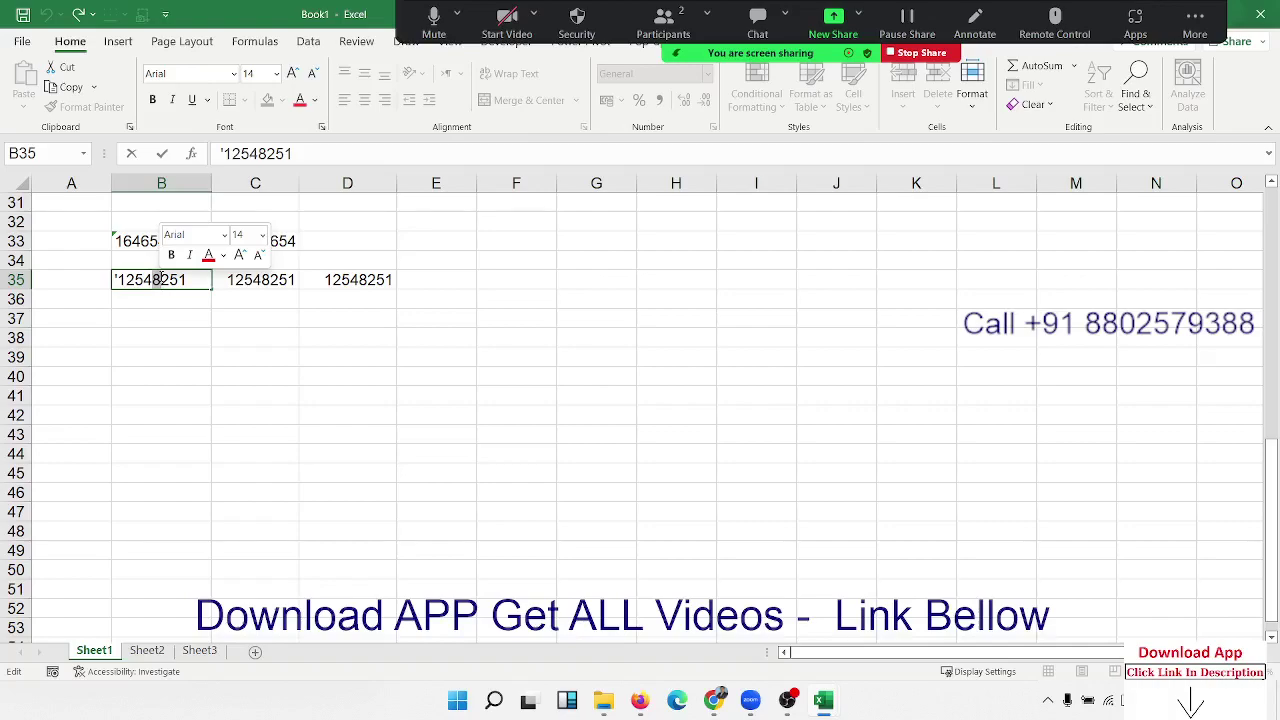
pyautogui.press('Escape')
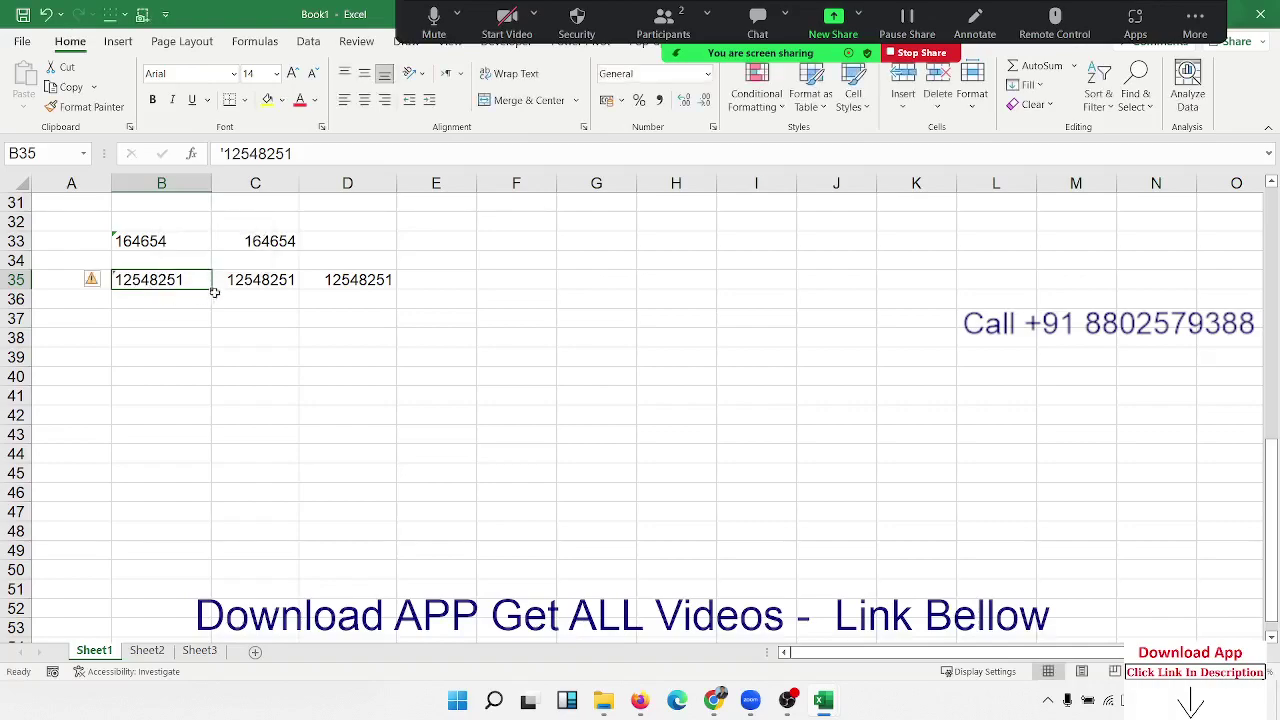
# Step: Change C35 to =NUMBERVALUE(B35,8), returning 1254.251
pyautogui.click(234, 279)
pyautogui.doubleClick(234, 279)
pyautogui.click(384, 280)
pyautogui.press('BackSpace')
pyautogui.press('BackSpace')
pyautogui.press('Delete')
pyautogui.write('8')
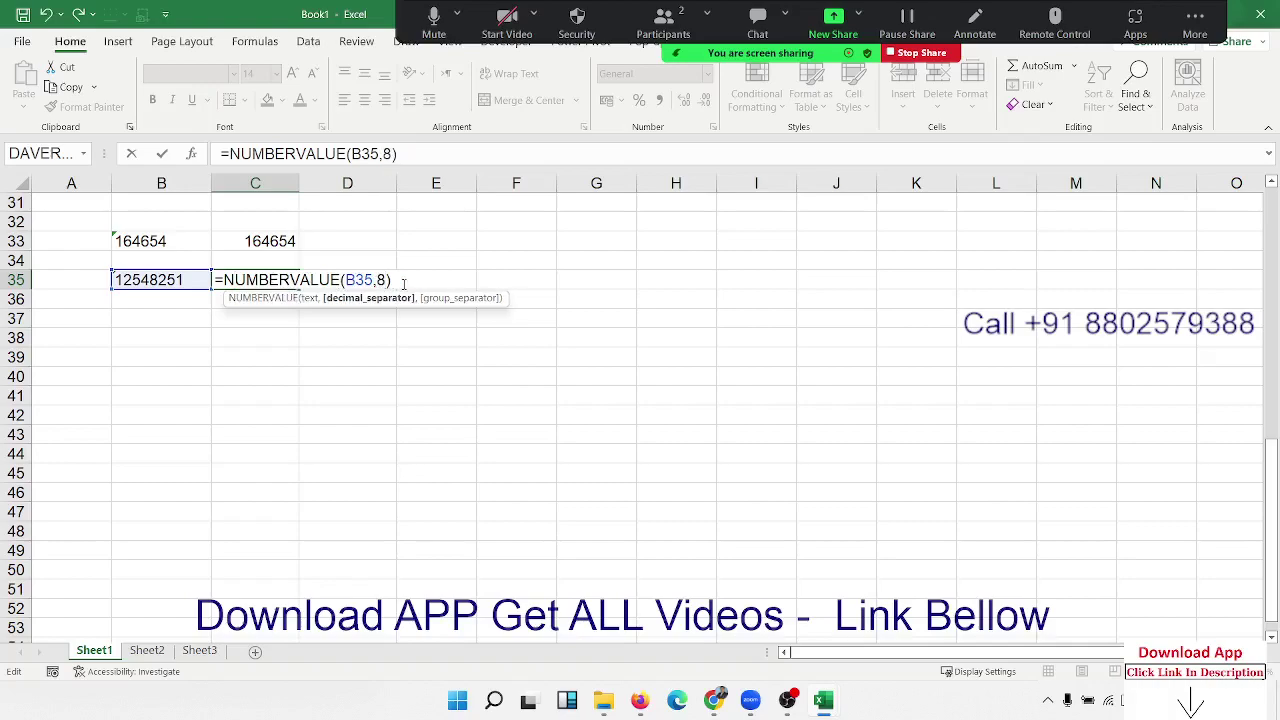
pyautogui.press('Return')
pyautogui.press('Up')
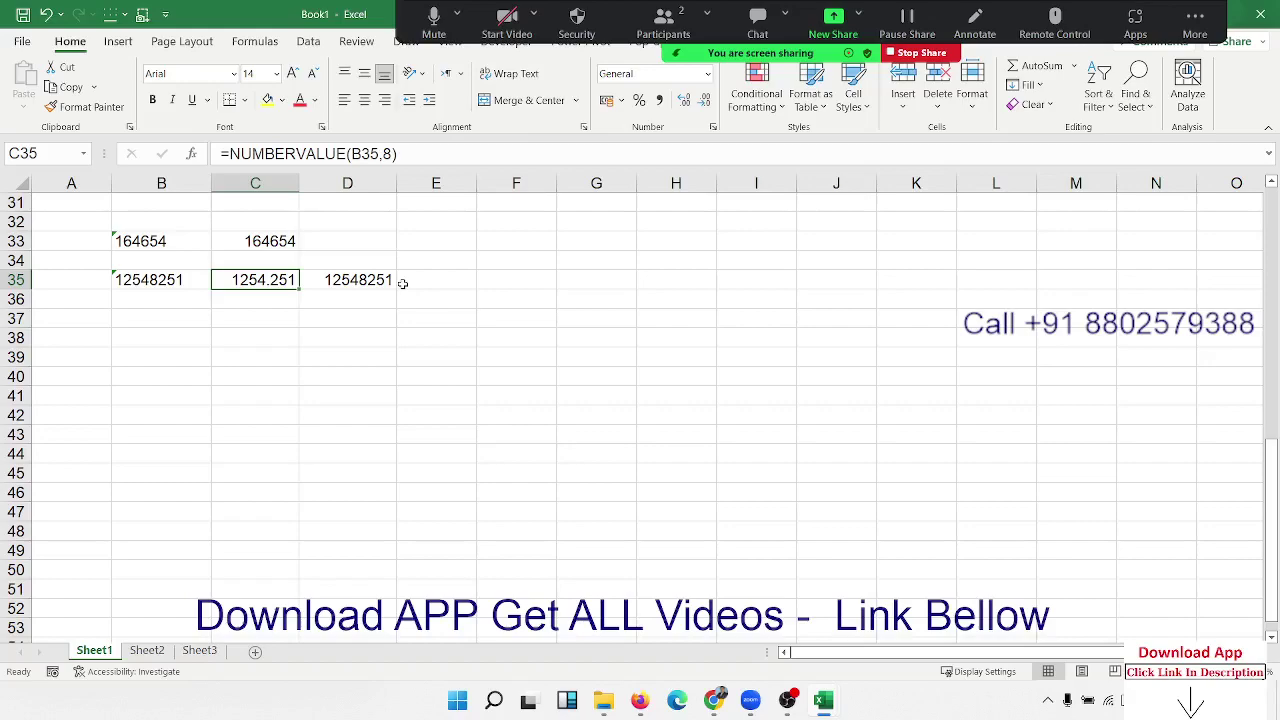
pyautogui.press('Down')
pyautogui.press('Down')
pyautogui.press('Left')
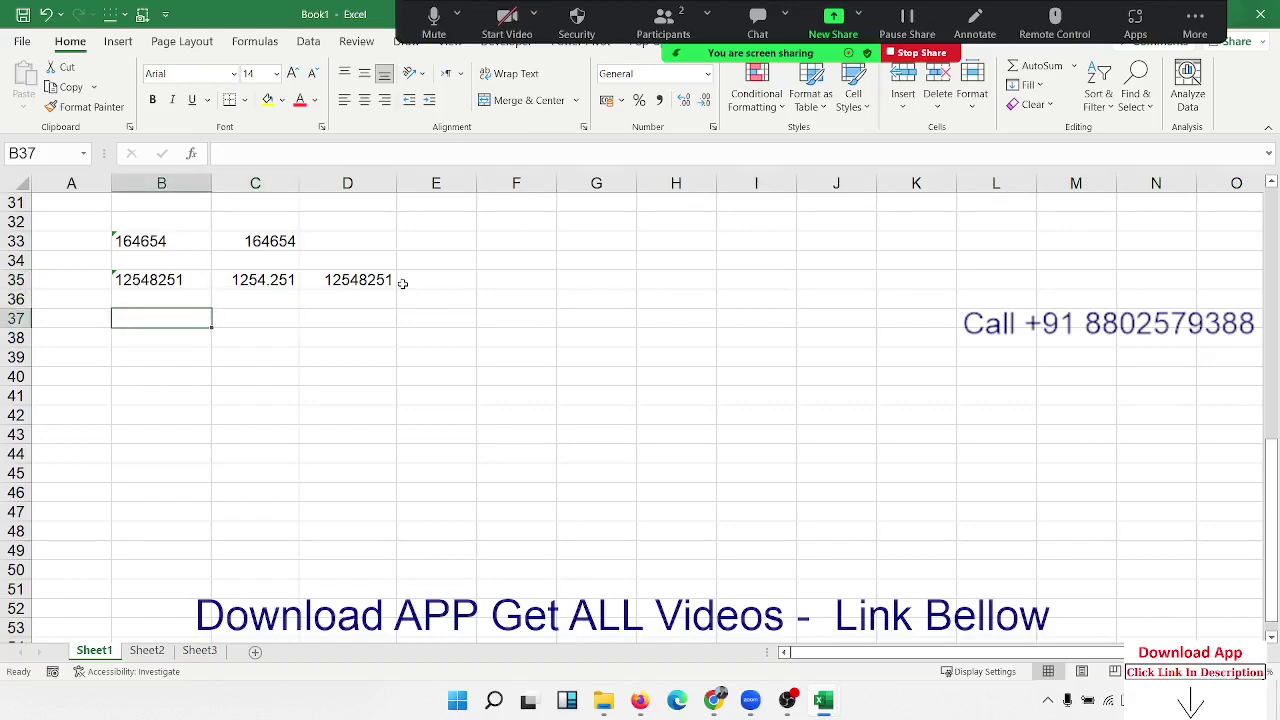
# Step: Enter A in B37 and =REPT(B37,5) in C37 to show AAAAA
pyautogui.write('A')
pyautogui.press('Tab')
pyautogui.write('=')
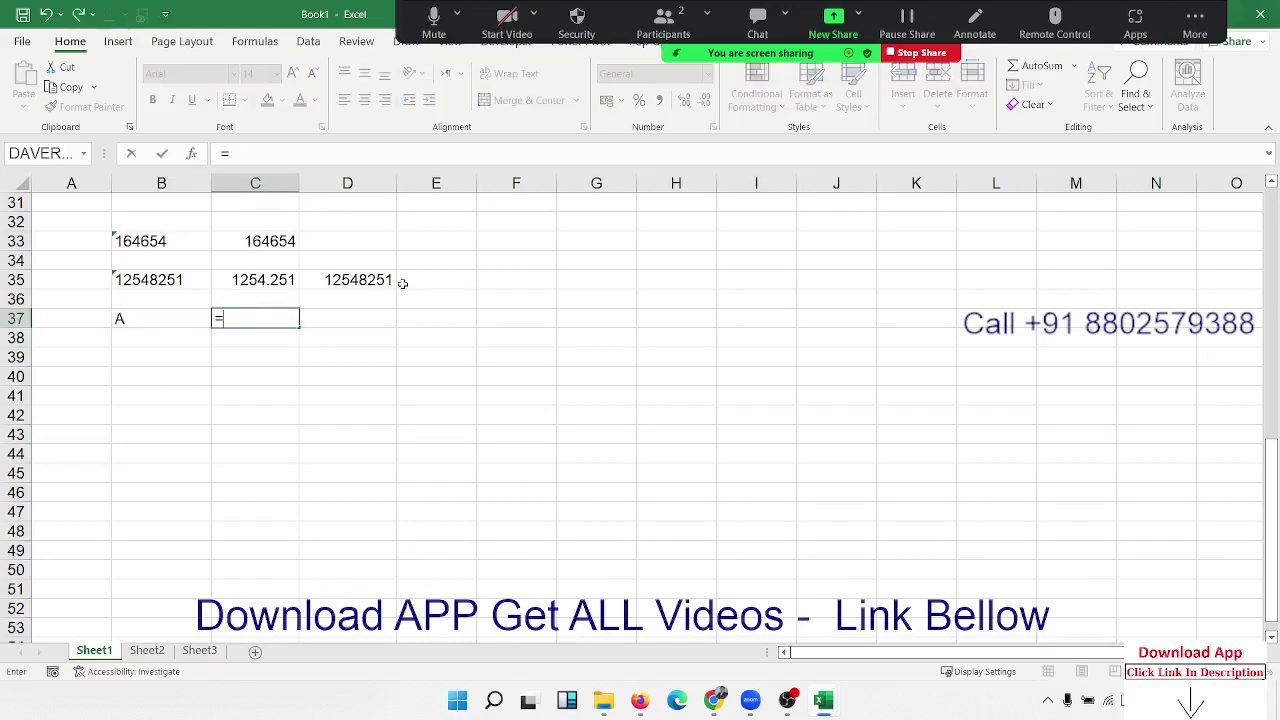
pyautogui.write('re')
pyautogui.press('Down')
pyautogui.press('Down')
pyautogui.press('Down')
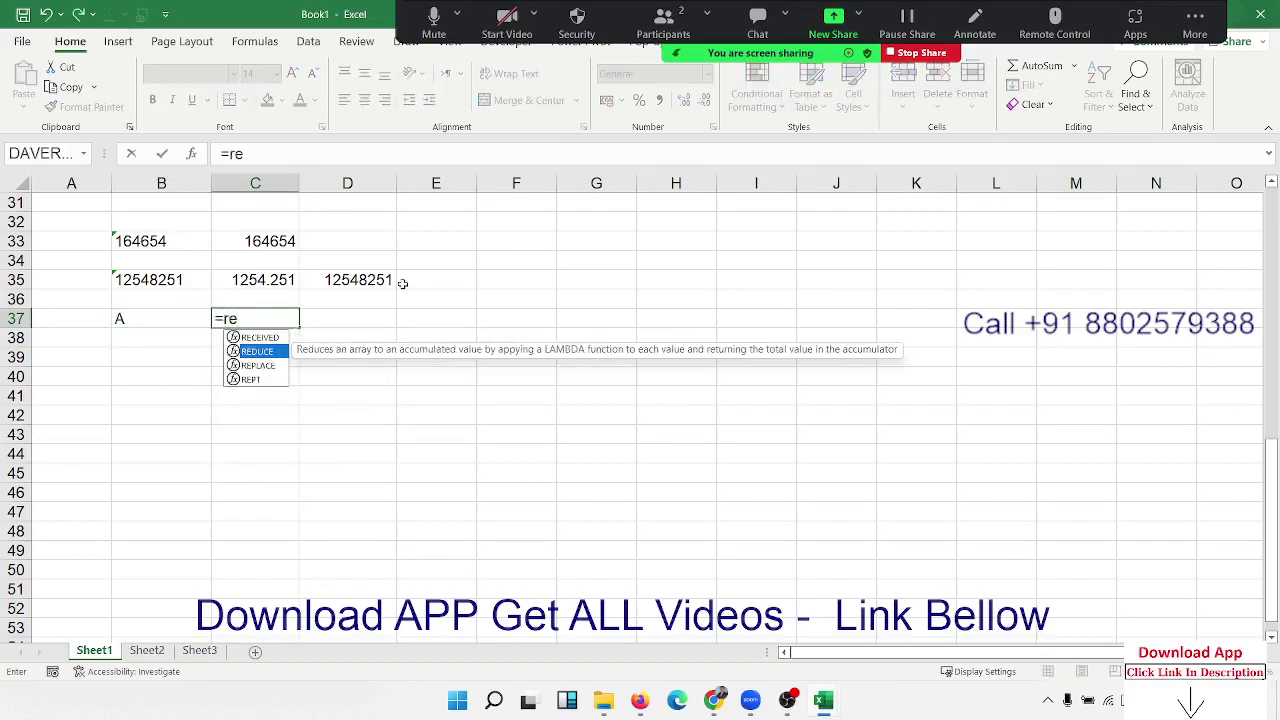
pyautogui.press('Tab')
pyautogui.press('Left')
pyautogui.write(',5')
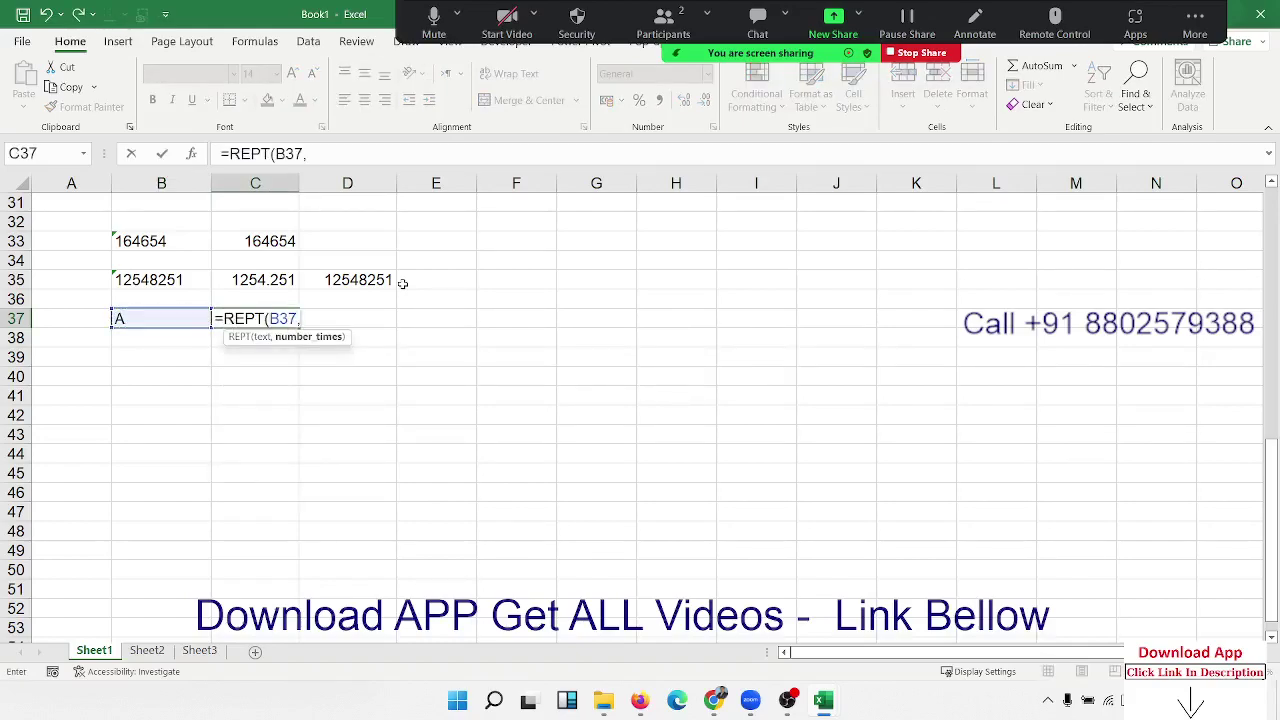
pyautogui.press('Return')
# Step: Inspect C37's =REPT(B37,5) formula without changing it
pyautogui.press('Up')
pyautogui.press('Right')
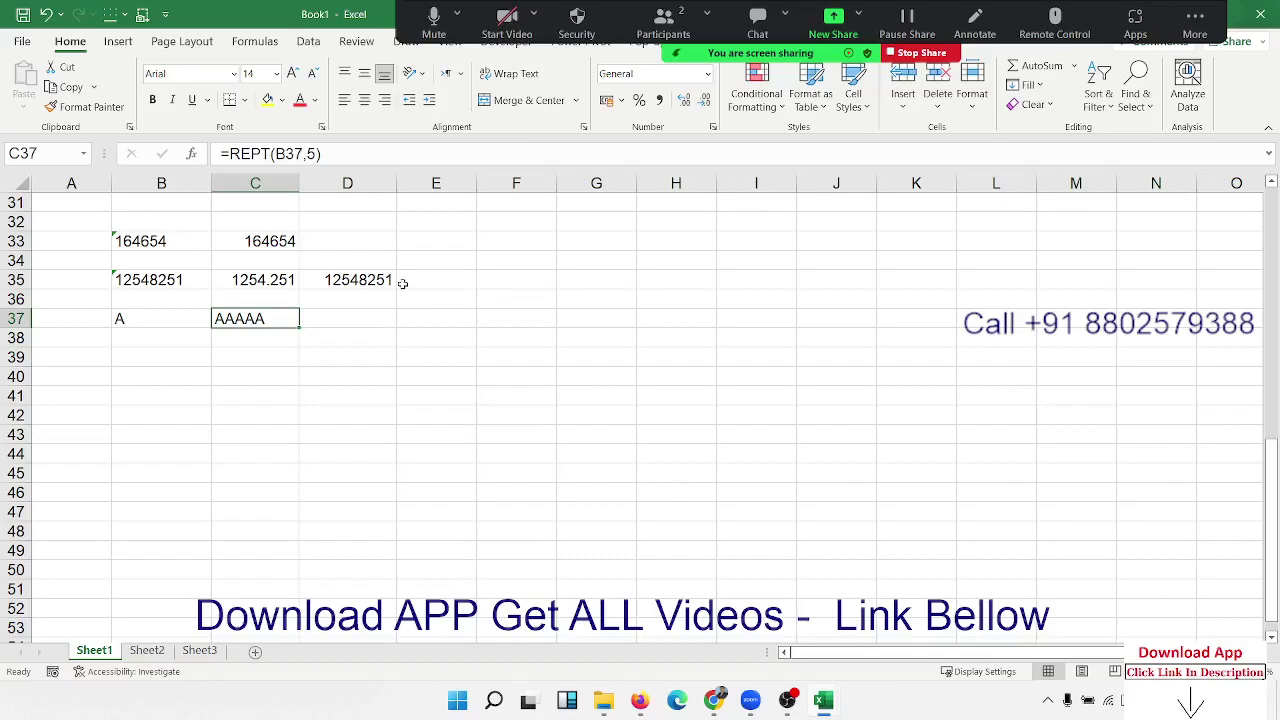
pyautogui.press('F2')
pyautogui.press('Escape')
pyautogui.press('Down')
pyautogui.press('Down')
pyautogui.press('Left')
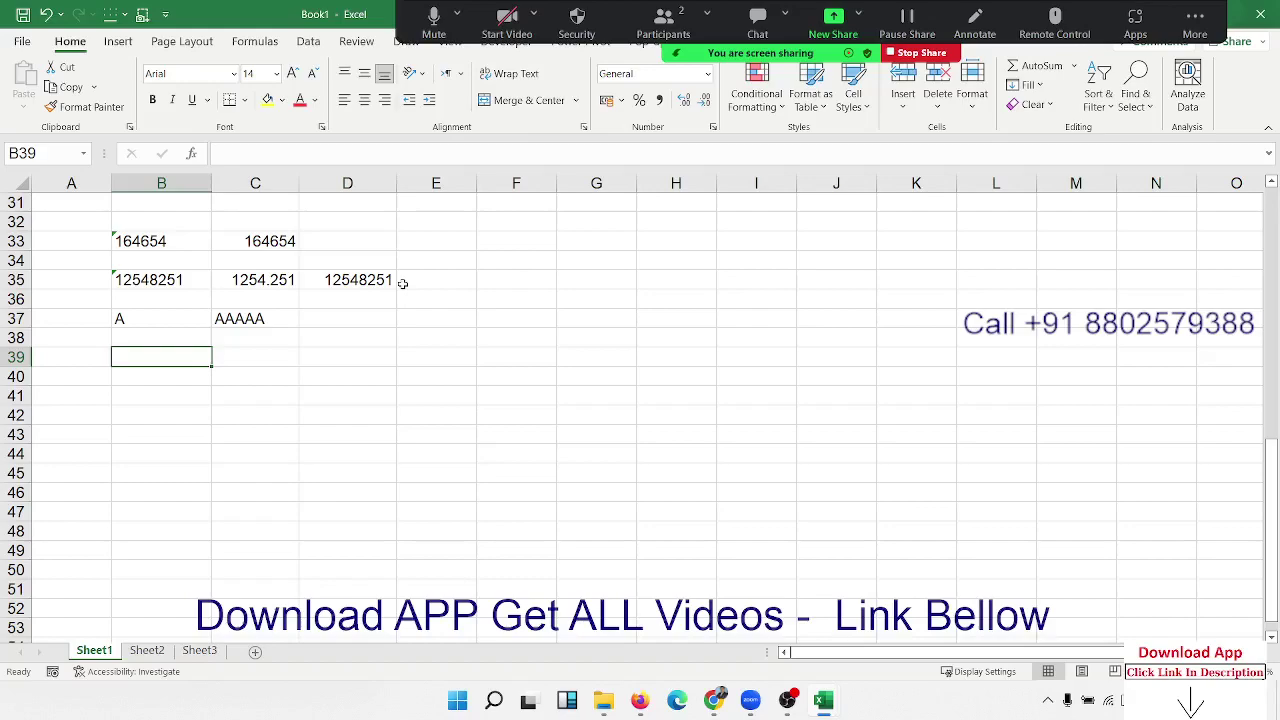
# Step: Enter a name in mixed case in B39 and in upper case in C39
pyautogui.write('Ra')
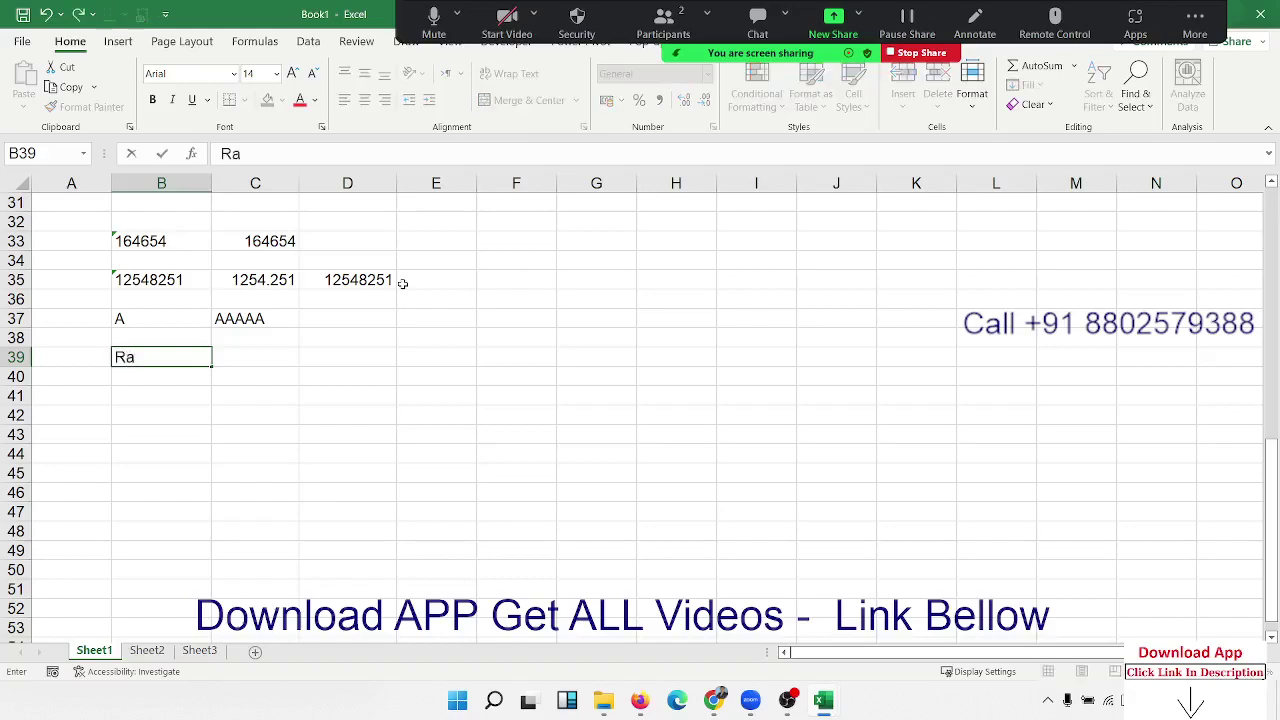
pyautogui.write('m')
pyautogui.press('Tab')
pyautogui.write('RA<')
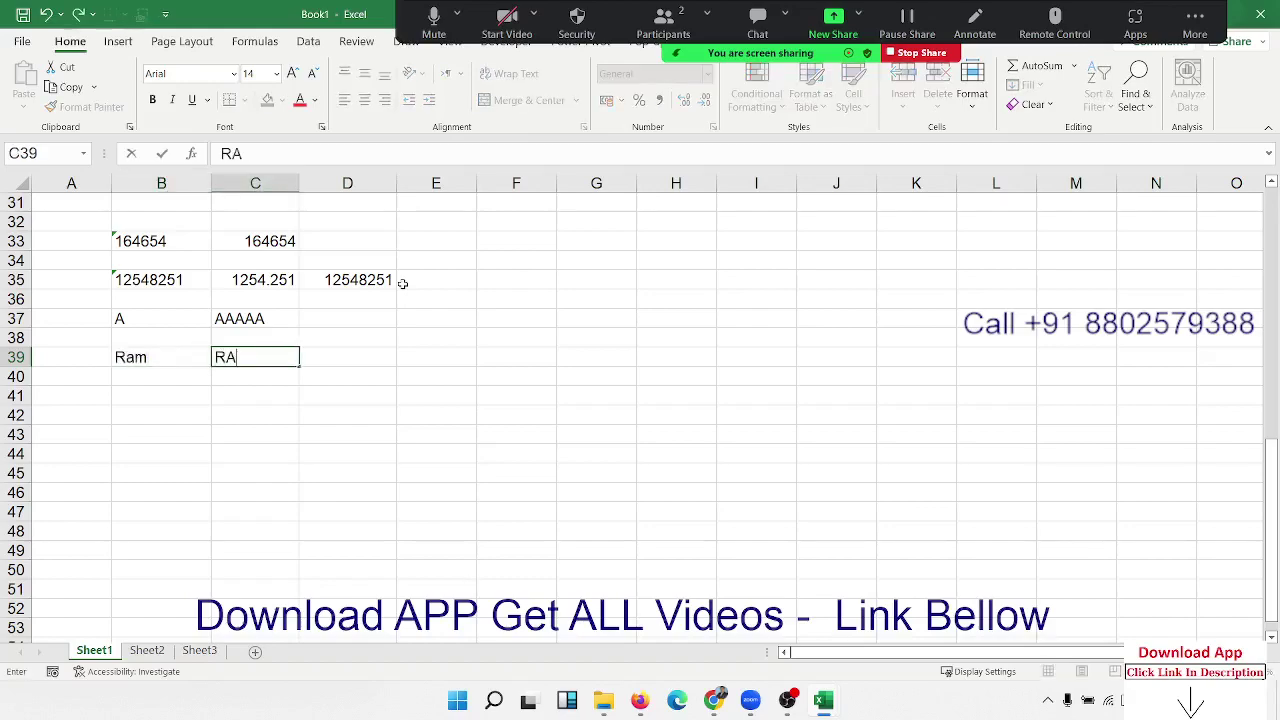
pyautogui.press('BackSpace')
pyautogui.write('M')
pyautogui.press('Tab')
# Step: Compare the two cells in D39 with =B39=C39 and review the formula
pyautogui.write('=')
pyautogui.press('Left')
pyautogui.press('Left')
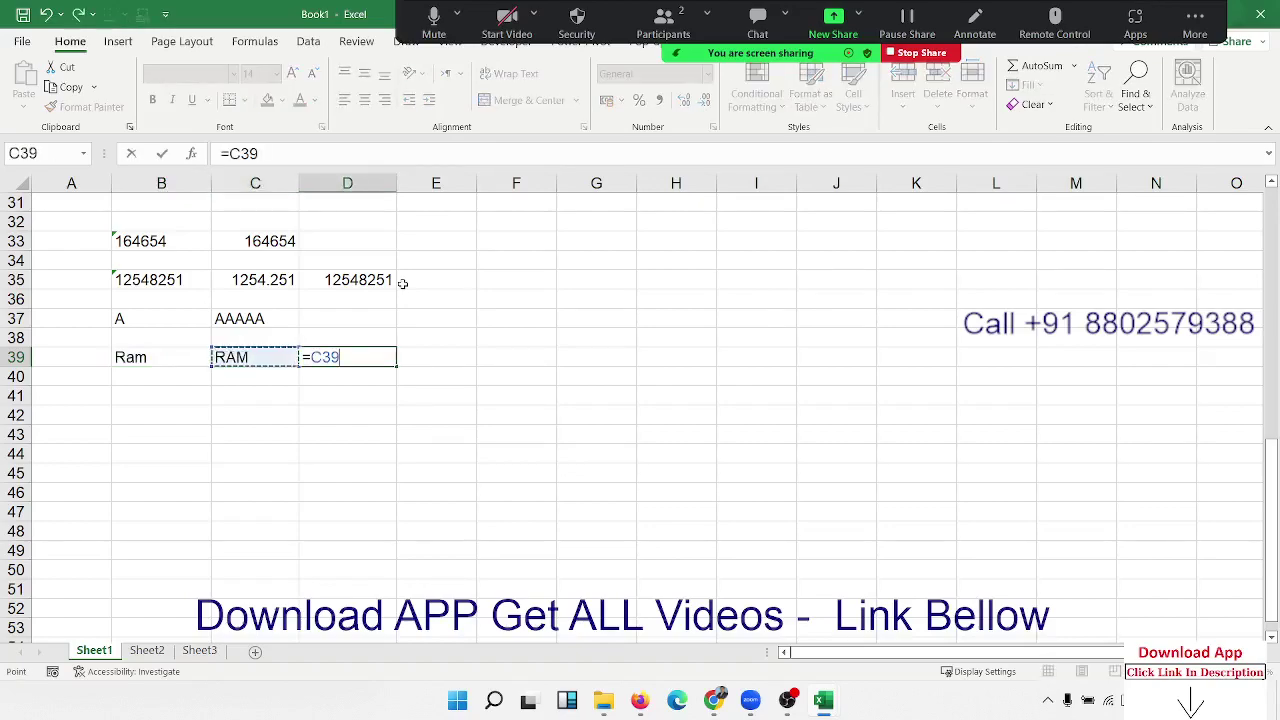
pyautogui.write('=')
pyautogui.press('Left')
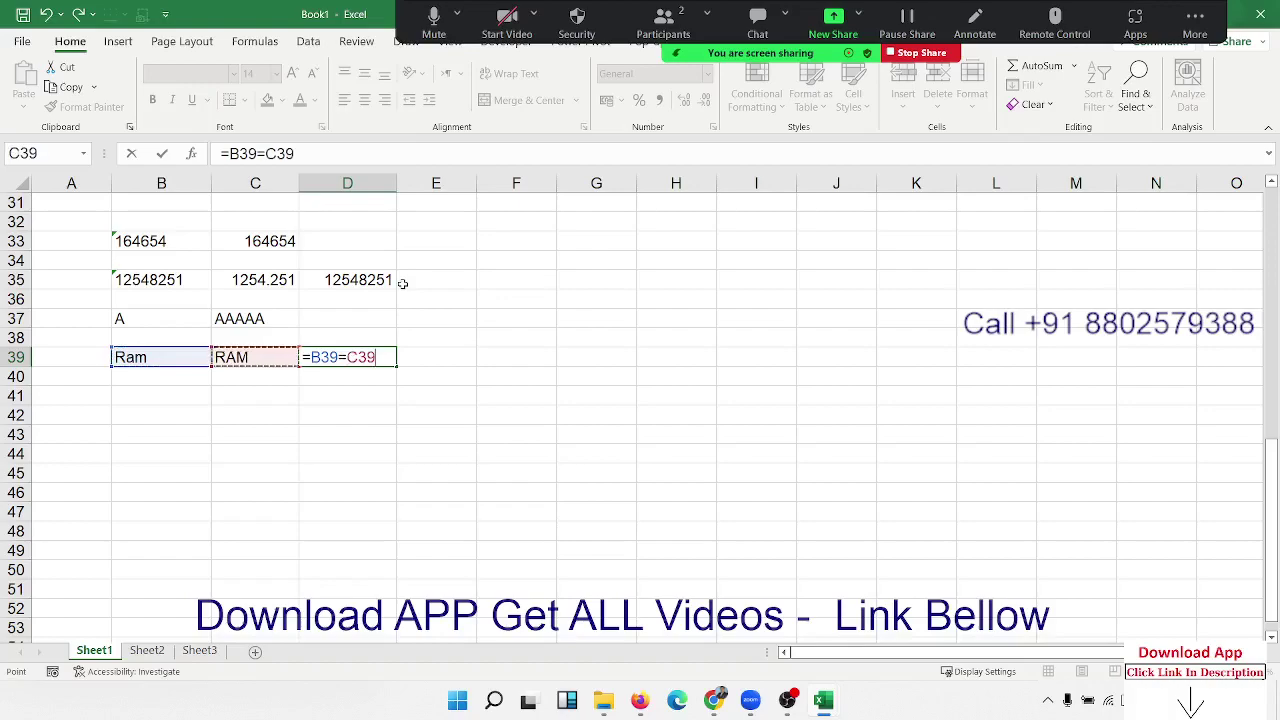
pyautogui.press('Return')
pyautogui.press('Up')
pyautogui.press('Right')
pyautogui.press('Right')
pyautogui.write('1')
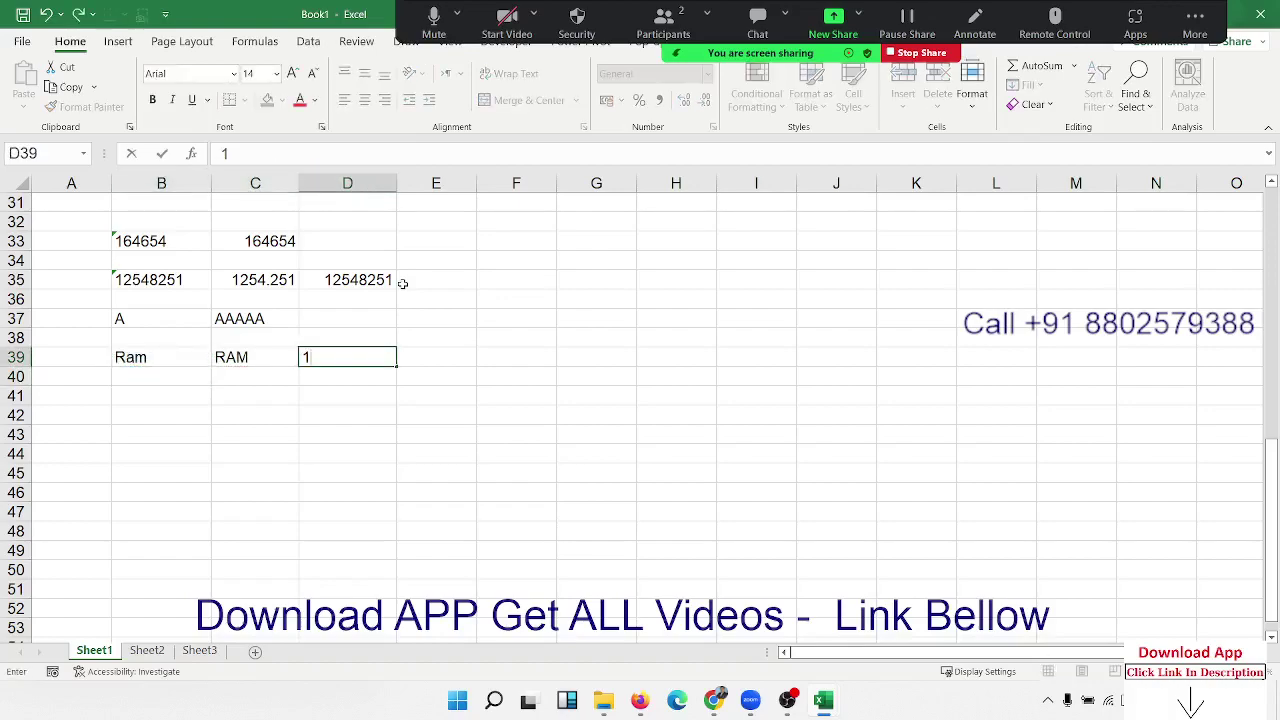
pyautogui.press('Escape')
pyautogui.press('F2')
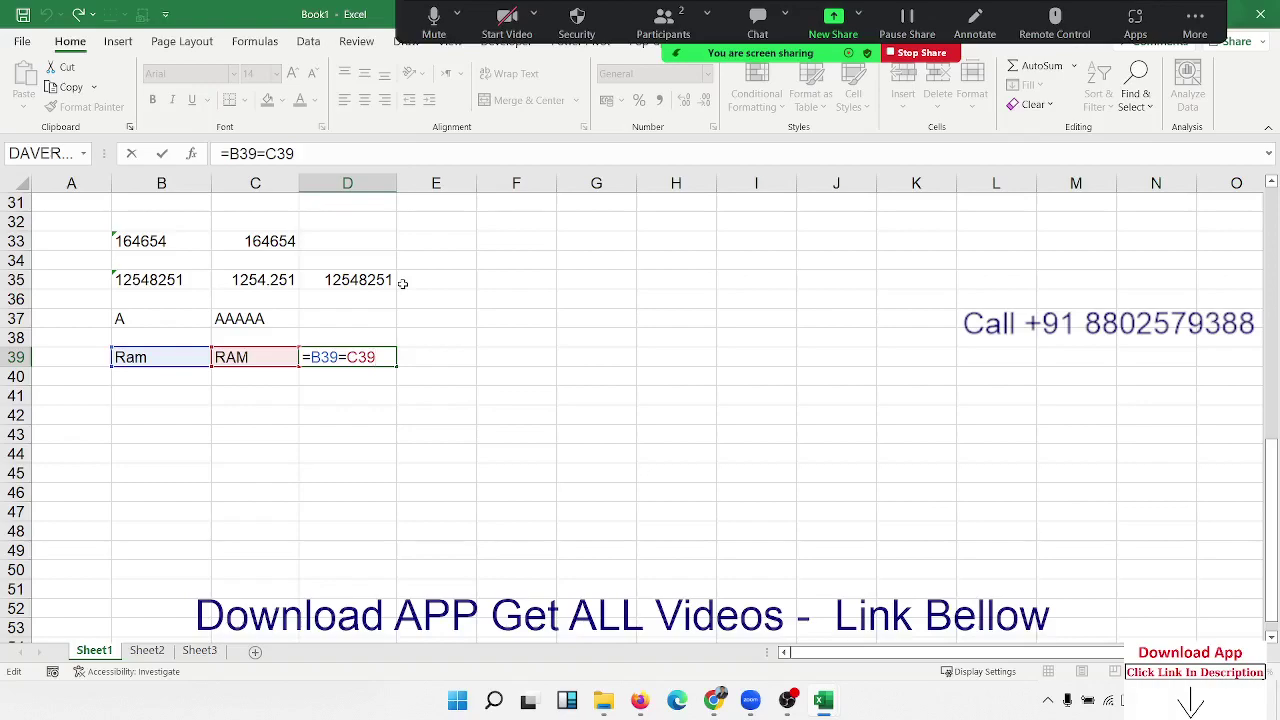
# Step: Enter =EXACT(B39,C39) in D40 to compare the two cells case-sensitively
pyautogui.press('Return')
pyautogui.write('=ex')
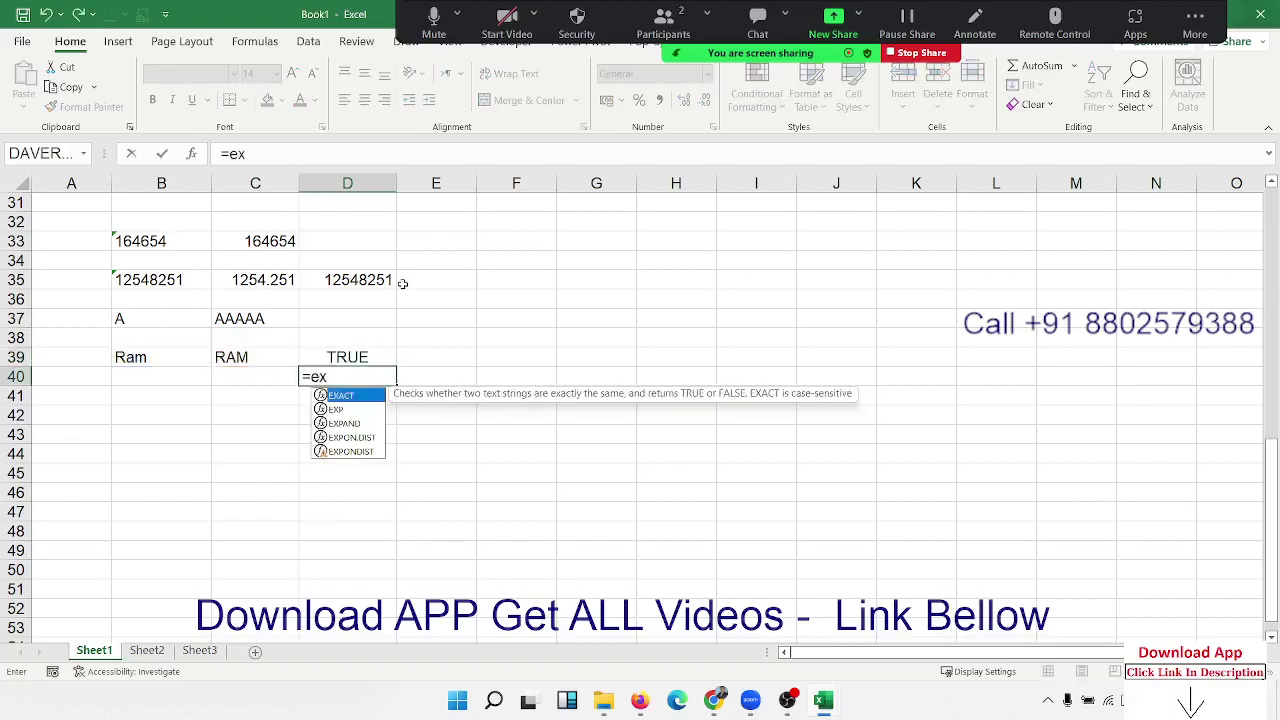
pyautogui.press('Tab')
pyautogui.press('Left')
pyautogui.press('Left')
pyautogui.press('Up')
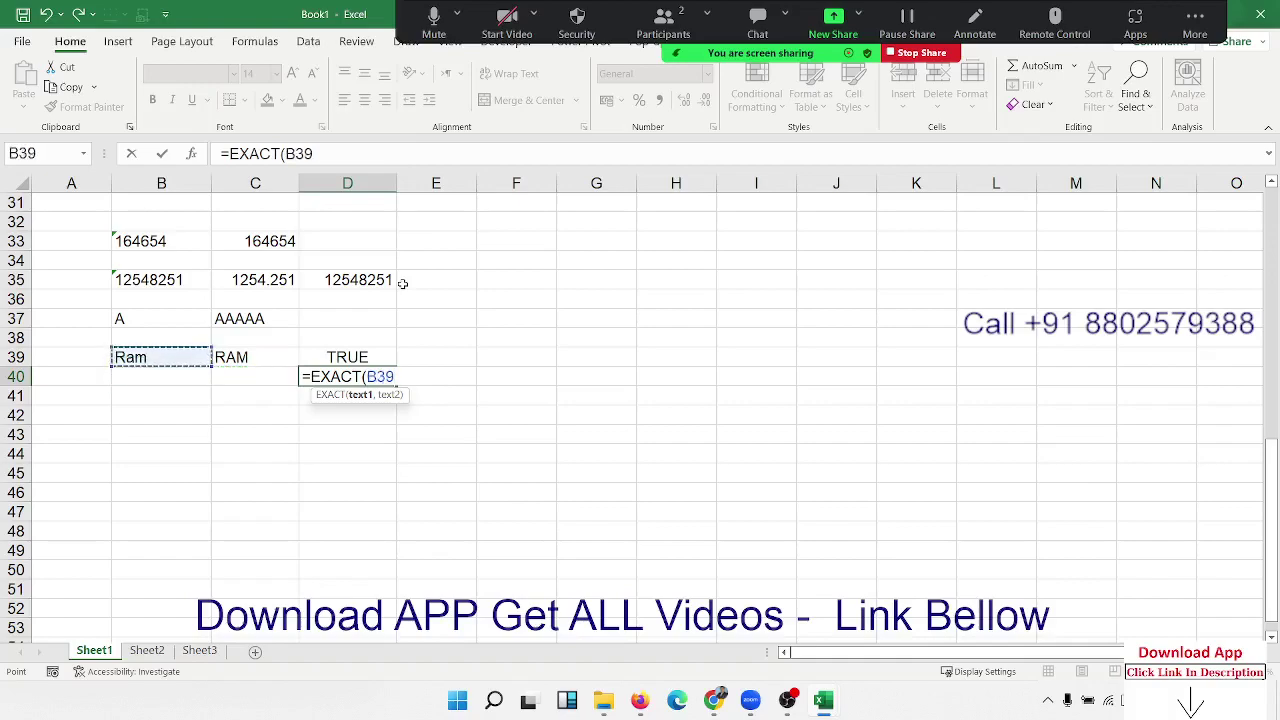
pyautogui.write(',')
pyautogui.press('Left')
pyautogui.press('Up')
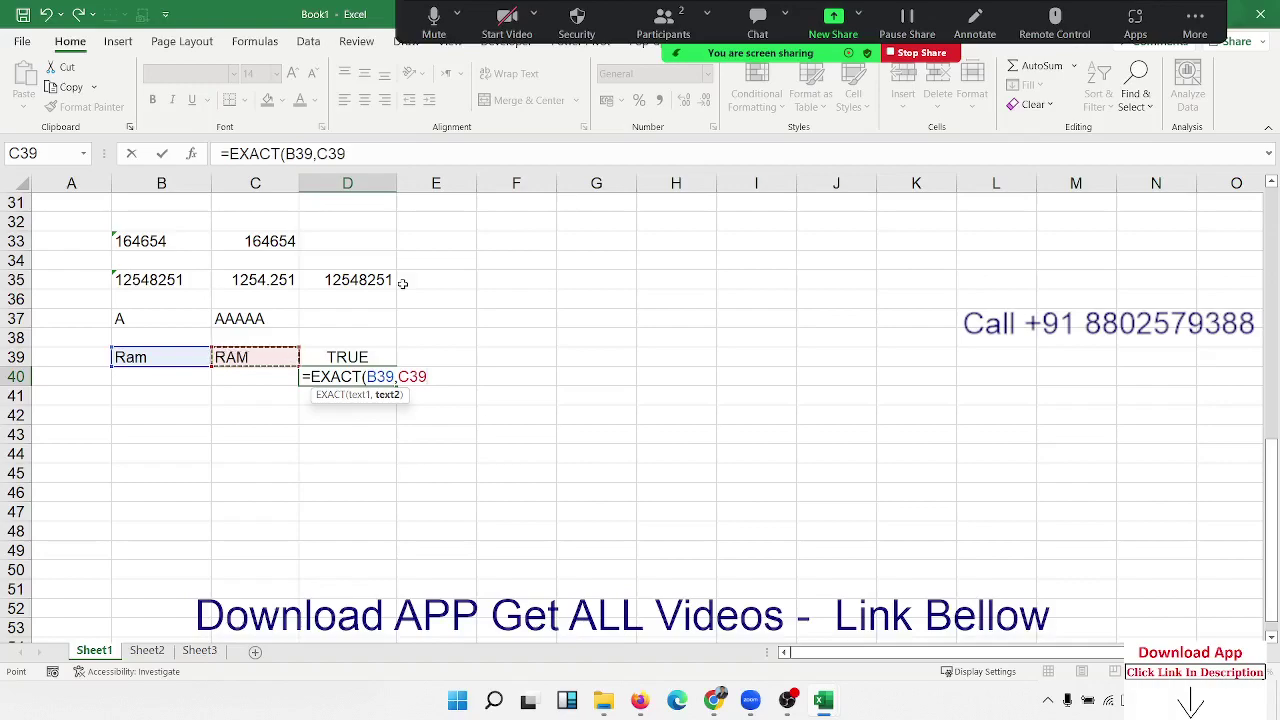
pyautogui.press('Return')
# Step: Retype B39 as RAM so D40's EXACT returns TRUE, then compare it with D39
pyautogui.press('Up')
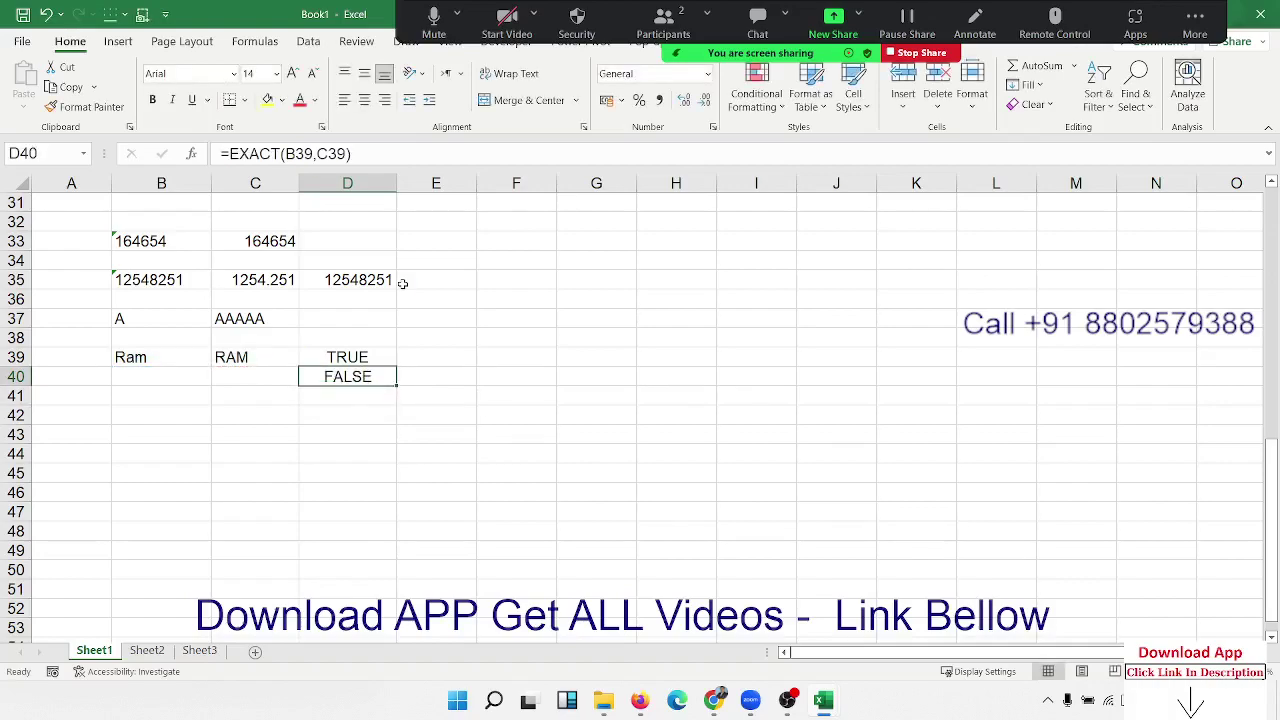
pyautogui.press('Left')
pyautogui.press('Left')
pyautogui.press('Up')
pyautogui.write('RAM')
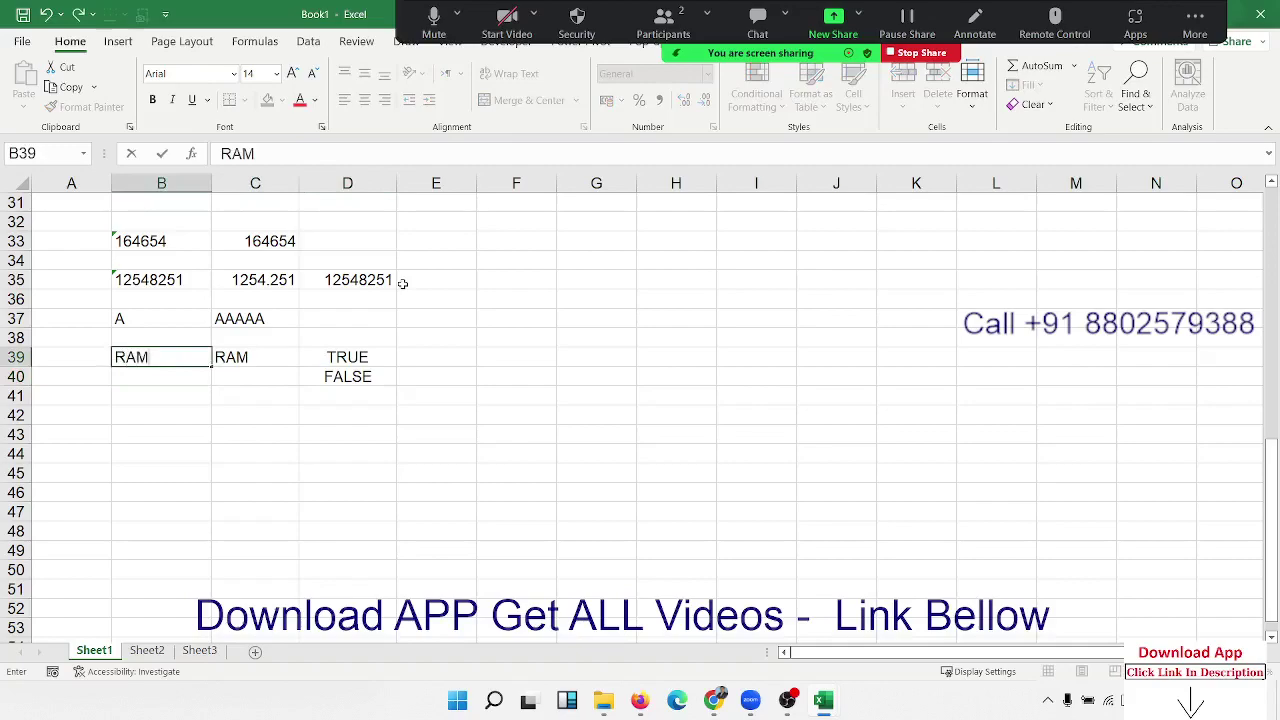
pyautogui.press('Return')
pyautogui.press('Right')
pyautogui.press('Right')
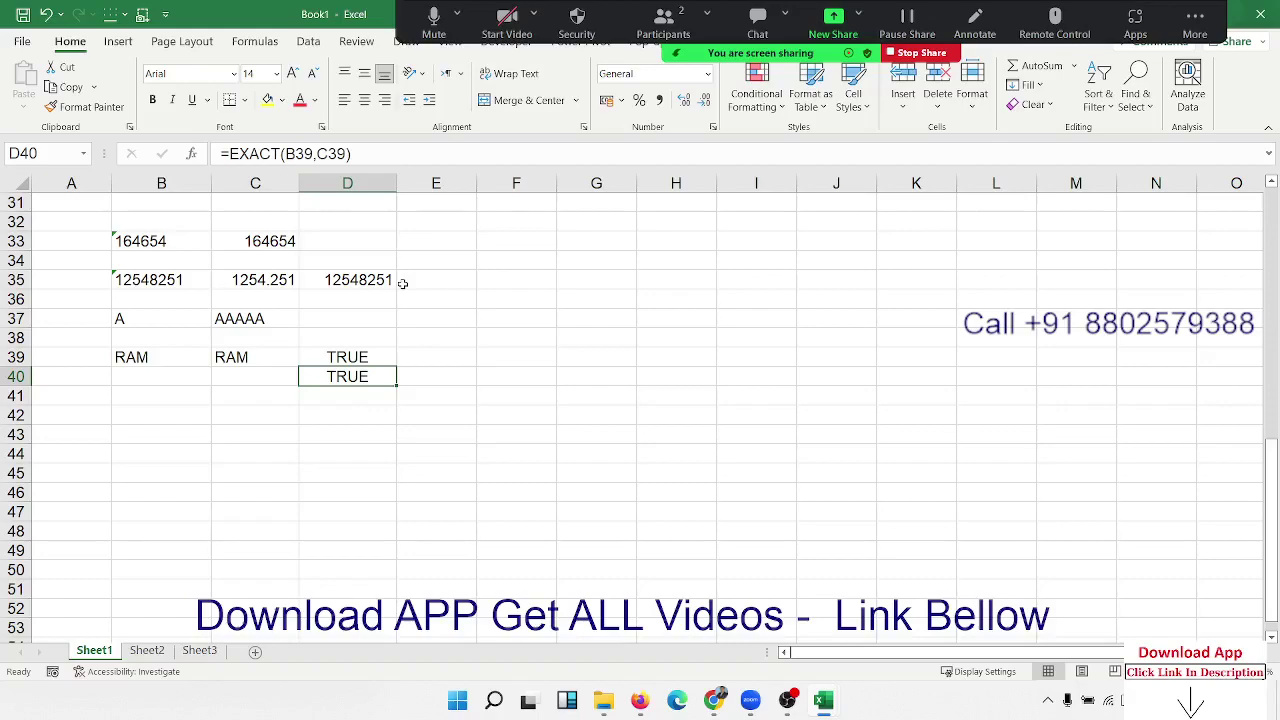
pyautogui.press('Up')
pyautogui.press('Down')
# Step: Scroll back to the top of Sheet1, show the Formulas ribbon, and select empty cell C13
pyautogui.scroll(10, 327, 346)
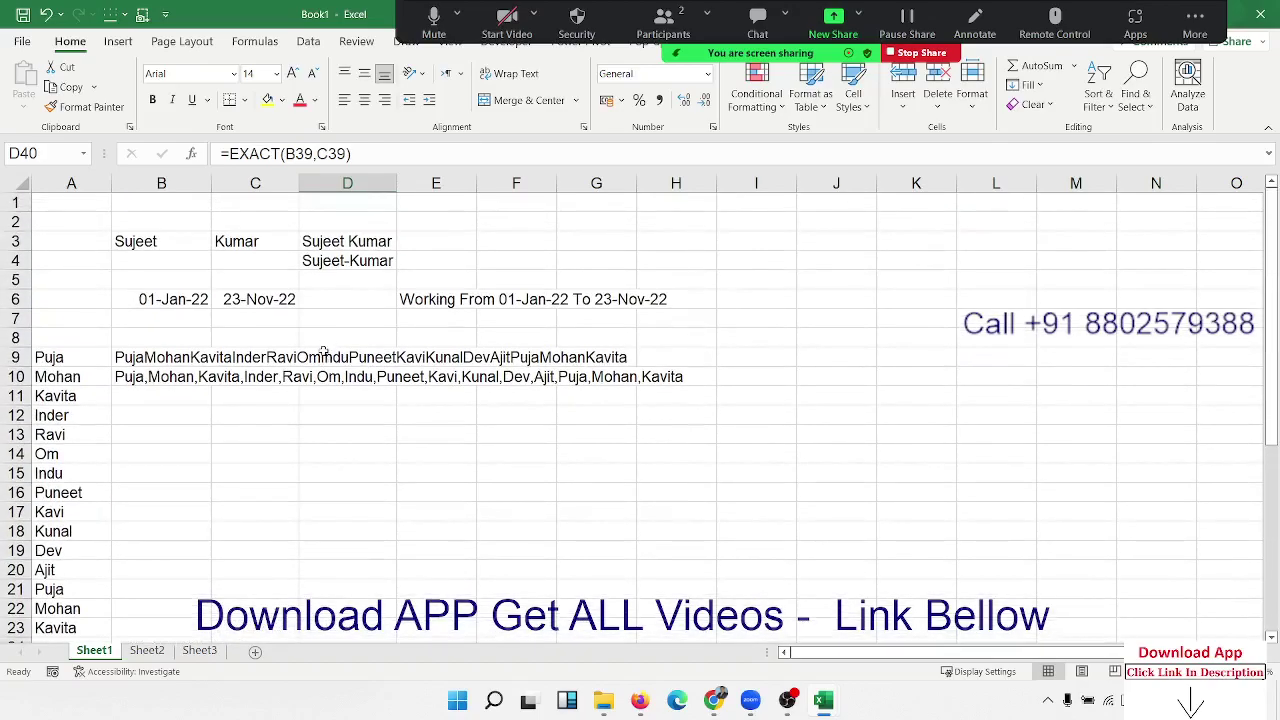
pyautogui.scroll(-10, 321, 360)
pyautogui.scroll(10, 321, 360)
pyautogui.click(255, 41)
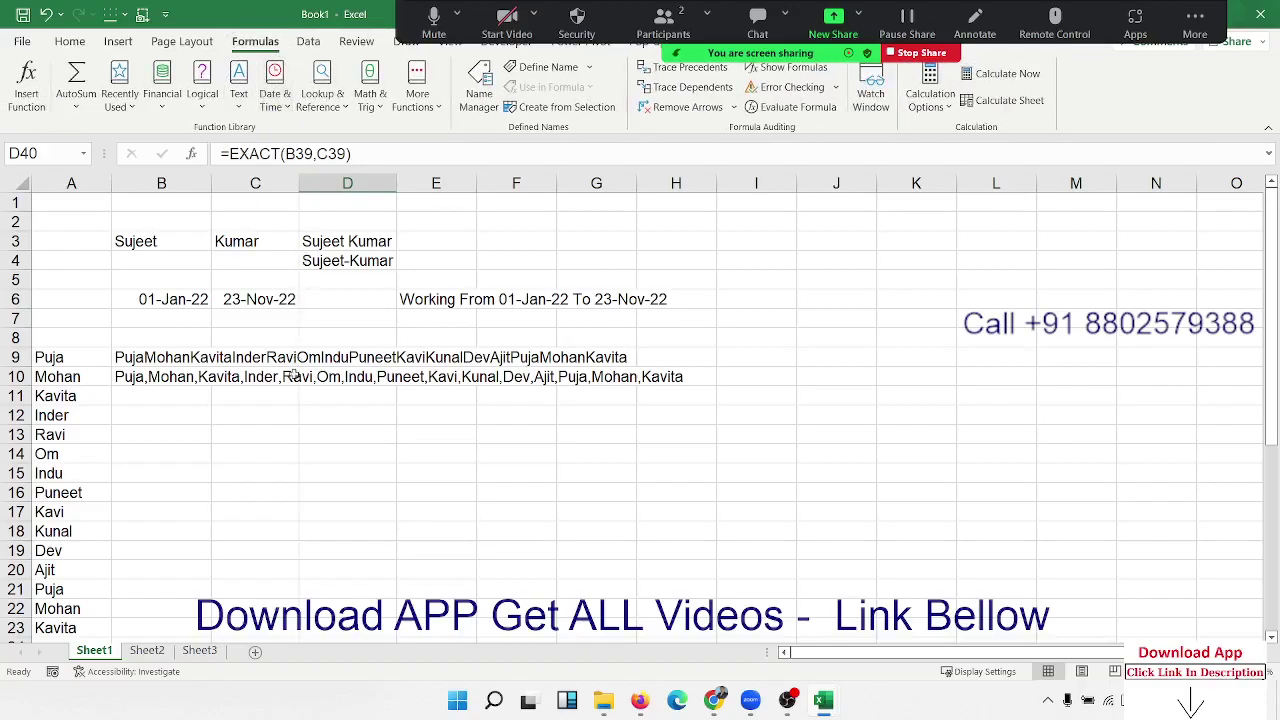
pyautogui.click(281, 436)
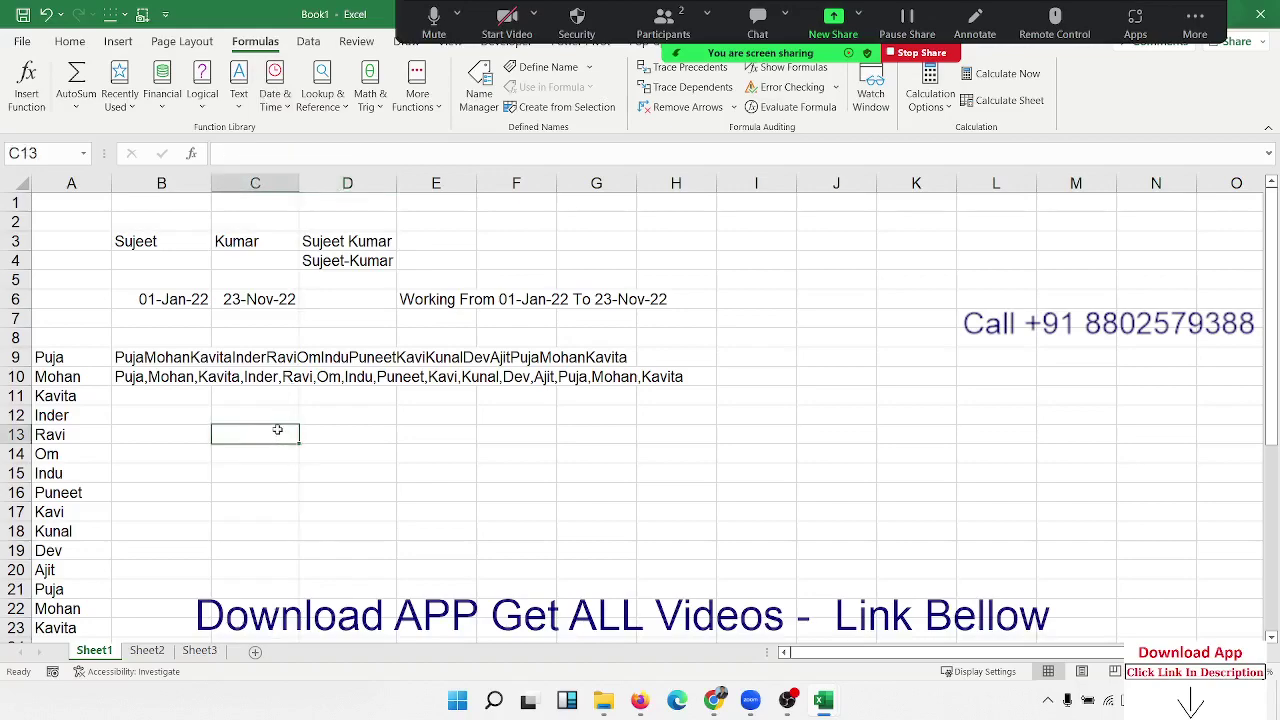